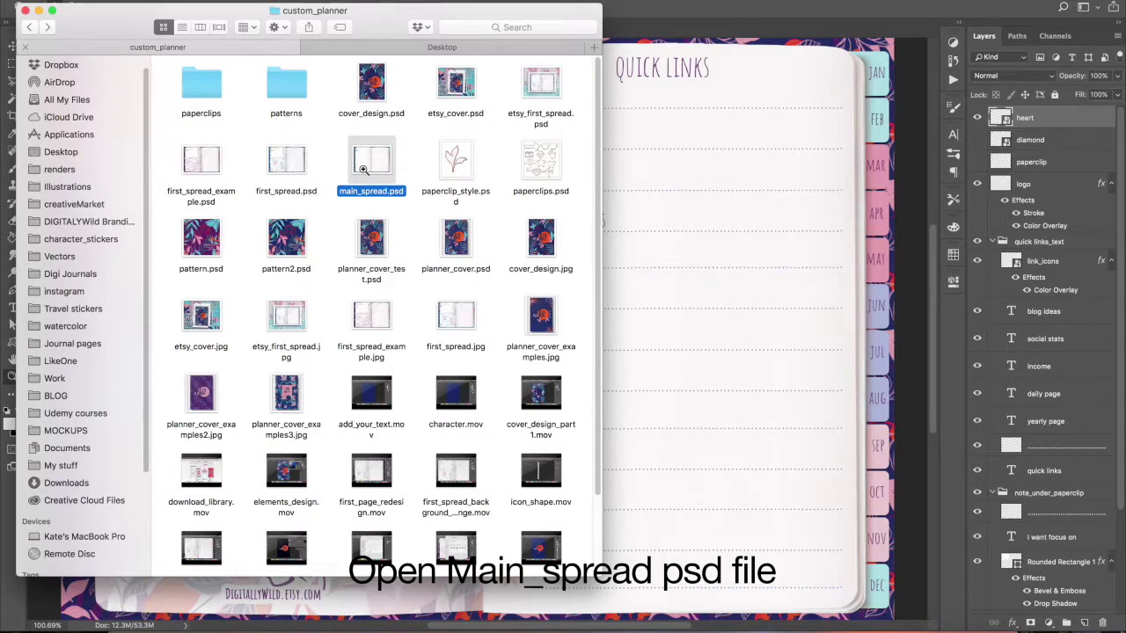
- Open main_spread.psd and examine its background layer and the contents of the monthly tabs group
double_click(367, 170)
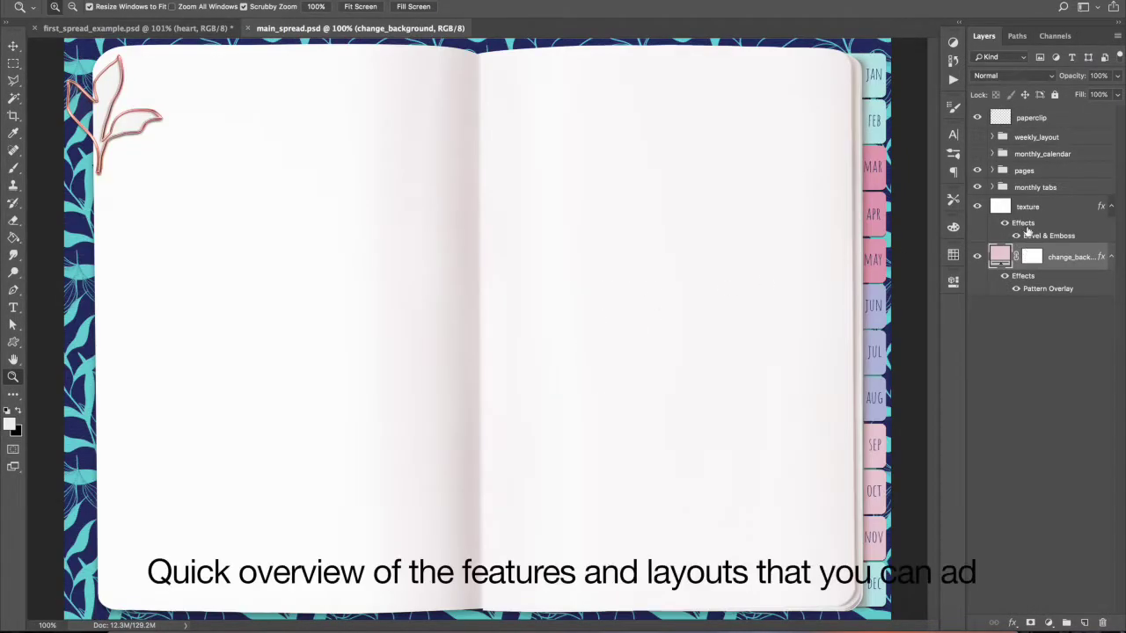
click(977, 256)
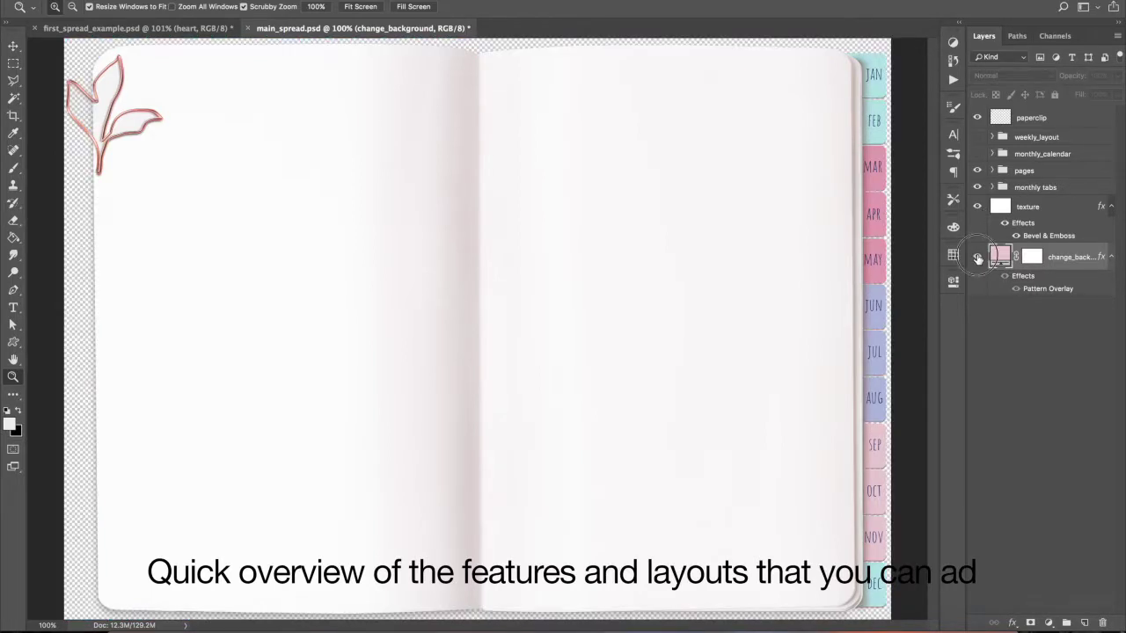
click(977, 256)
click(993, 188)
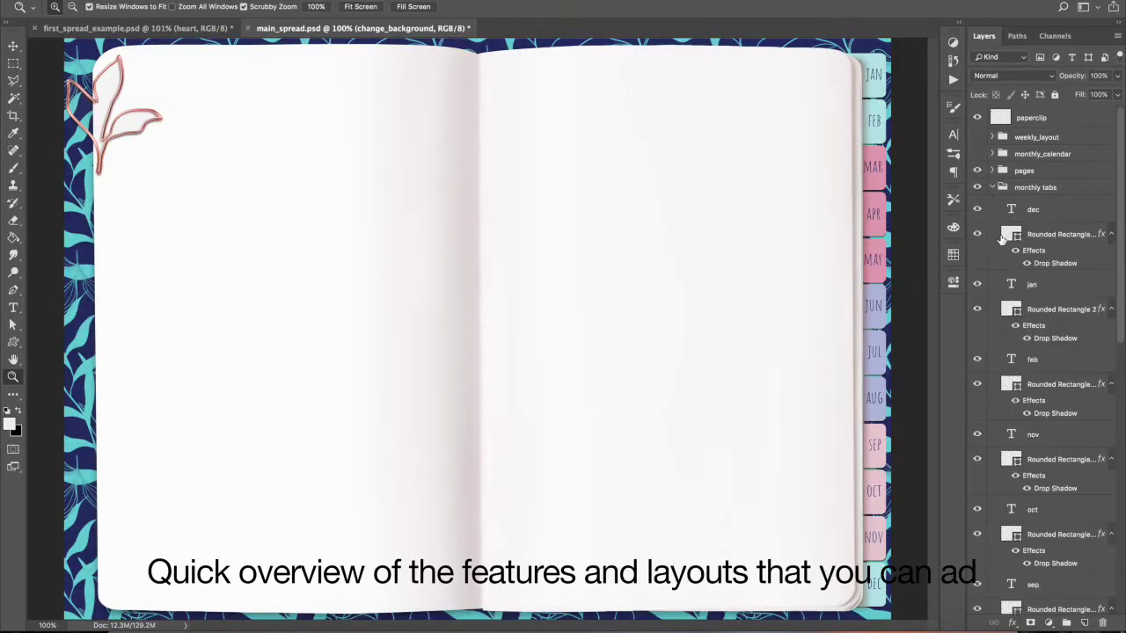
scroll(1123, 339, down, 3)
scroll(1123, 338, up, 3)
click(993, 187)
- Expand the pages group and preview its page colour, lined grid and graph grid layers by toggling their visibility
click(993, 170)
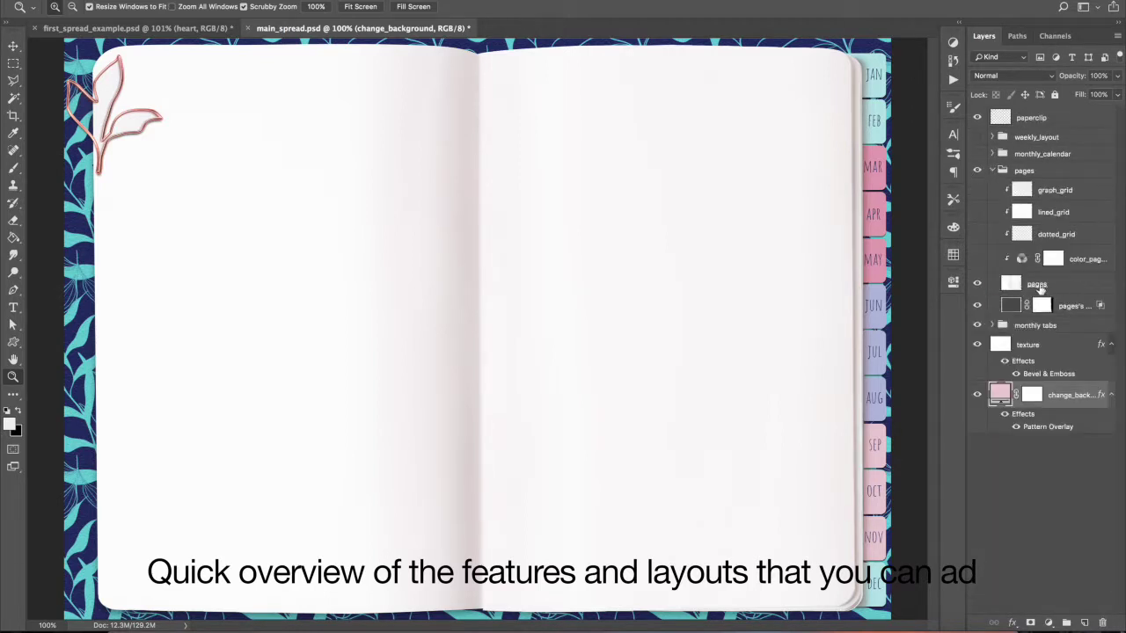
click(978, 258)
click(977, 259)
click(977, 234)
click(977, 212)
click(978, 212)
click(977, 190)
click(977, 190)
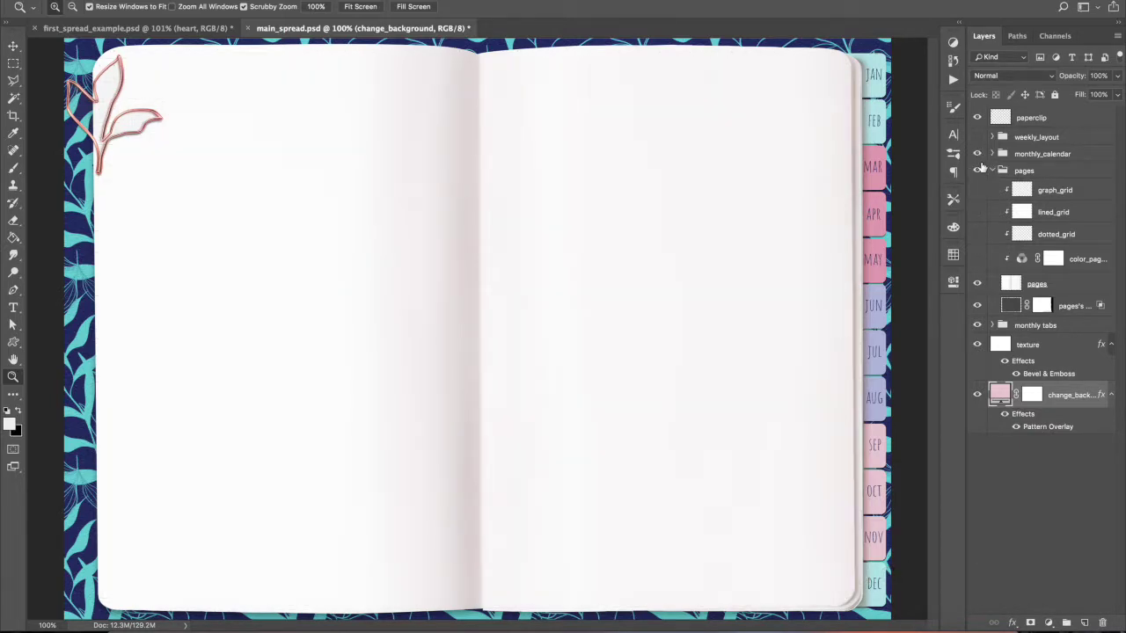
- Show the monthly_calendar group and examine its weekday text, month title and calendar grid layers
click(978, 154)
click(993, 154)
click(1051, 192)
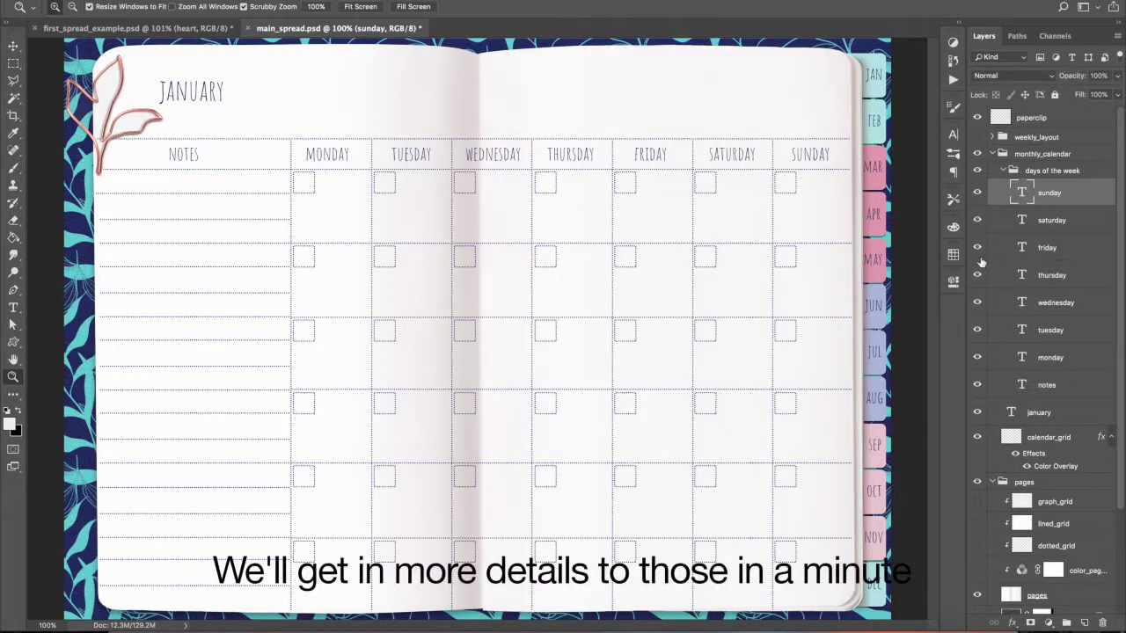
click(978, 413)
click(978, 414)
click(986, 437)
click(979, 437)
click(979, 438)
click(993, 154)
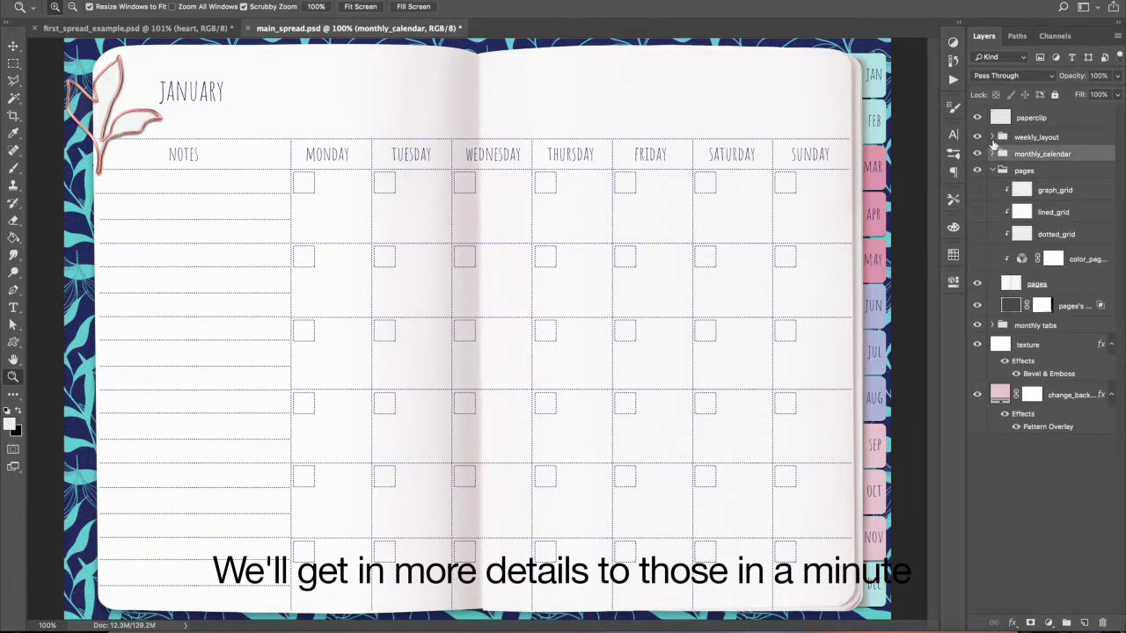
- Preview the weekly_layout group in place of the monthly calendar, examine its text and grid layers, and hide it again
click(977, 138)
click(978, 154)
click(997, 139)
click(995, 137)
click(1053, 225)
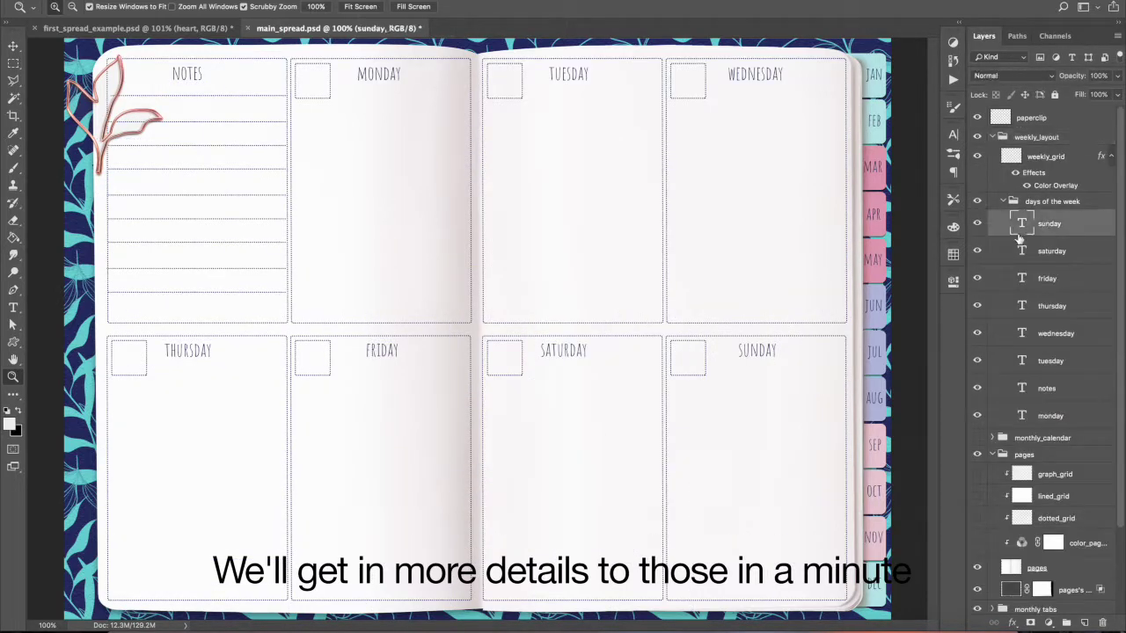
click(977, 415)
click(977, 415)
click(978, 388)
click(977, 388)
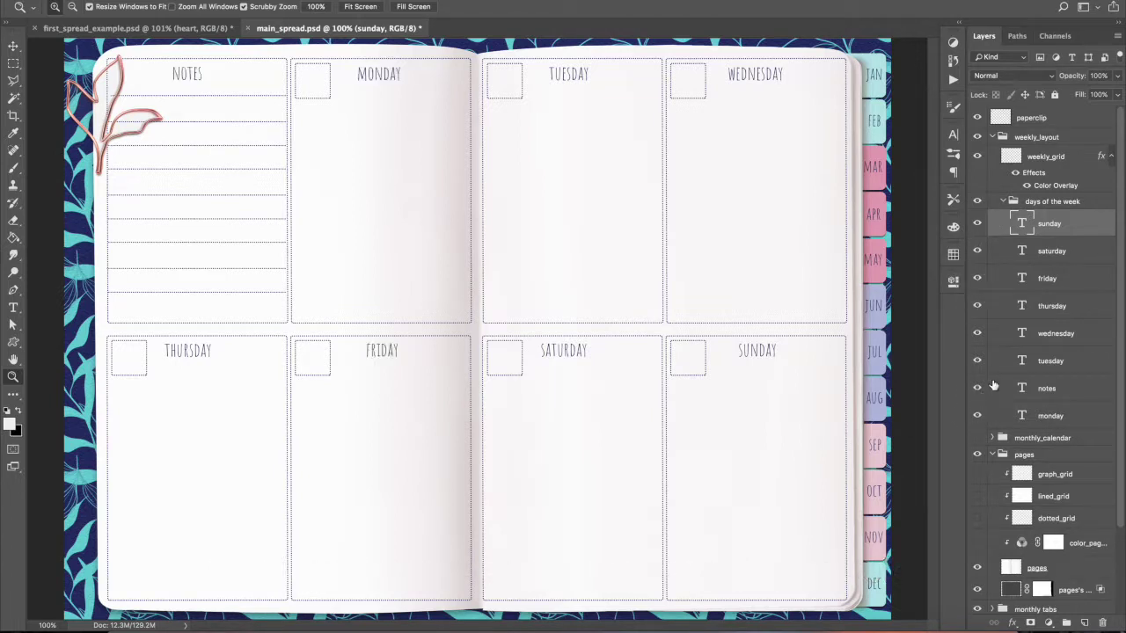
click(977, 156)
click(977, 156)
click(993, 138)
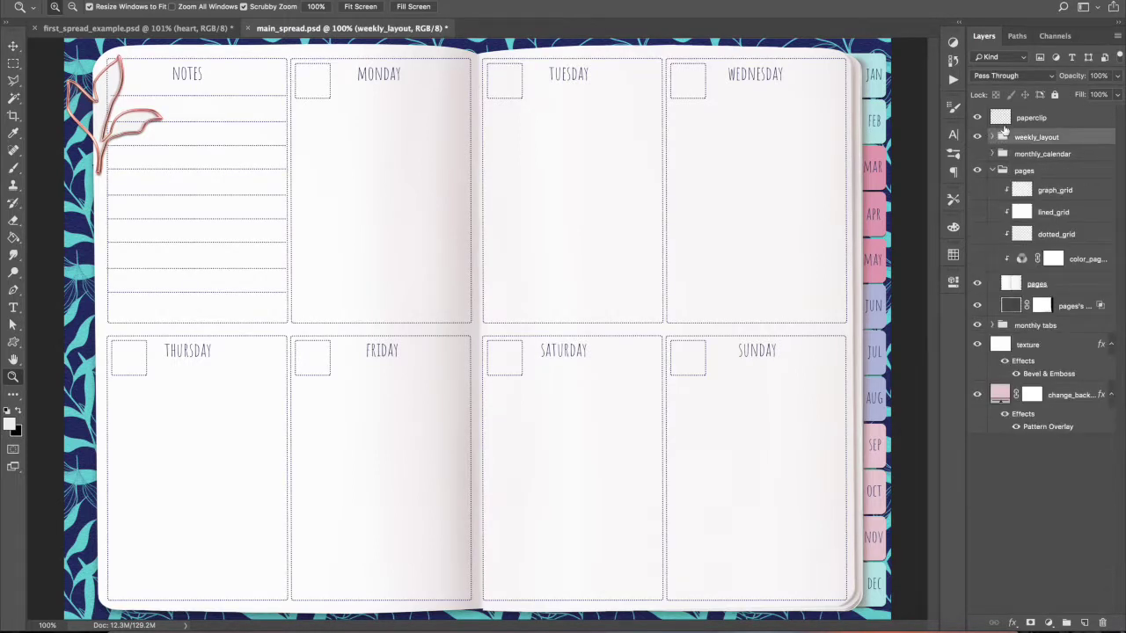
click(977, 136)
click(993, 170)
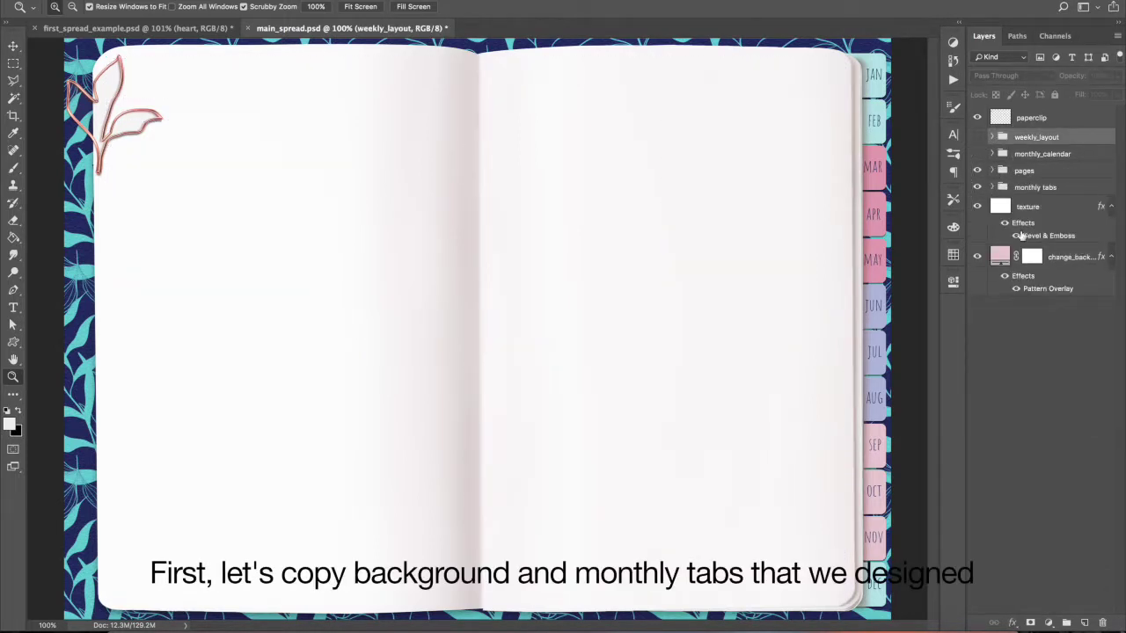
- Select the background layer in main_spread.psd, then switch to first_spread_example.psd and collapse the quick links_text group
click(1001, 261)
click(186, 31)
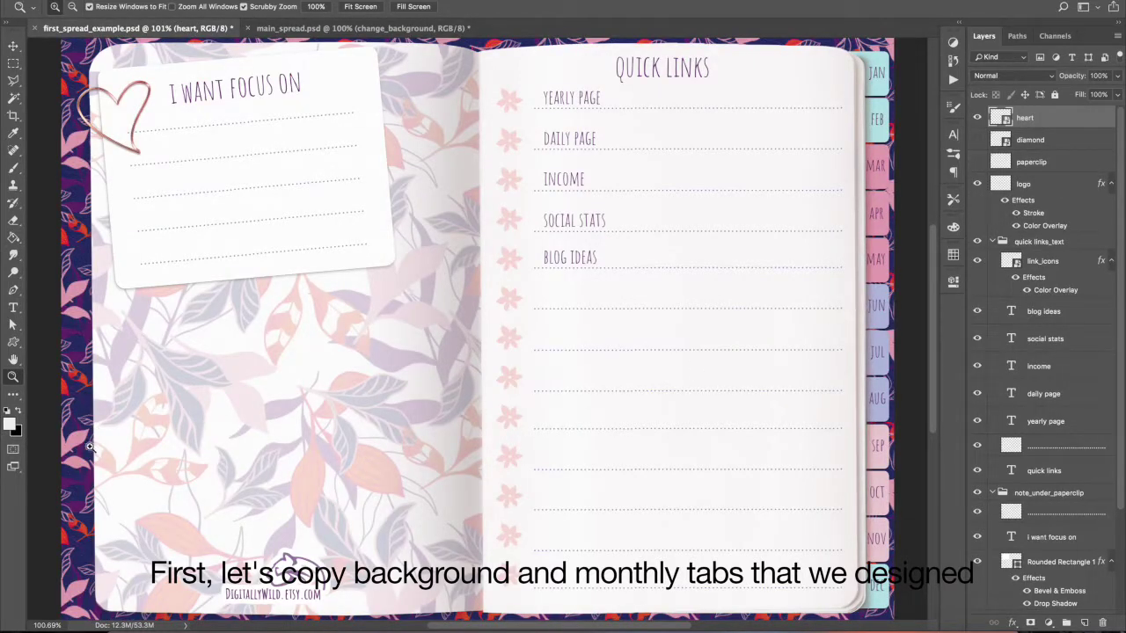
click(992, 241)
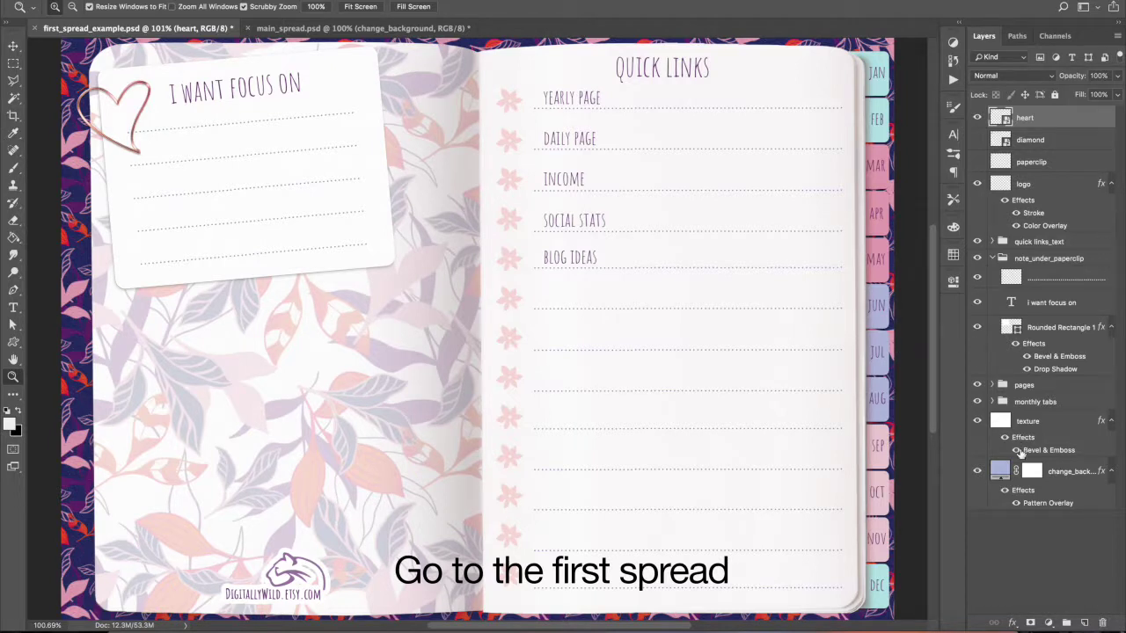
- Duplicate the background layer, texture layer and monthly tabs group from first_spread_example.psd into main_spread.psd
click(1021, 470)
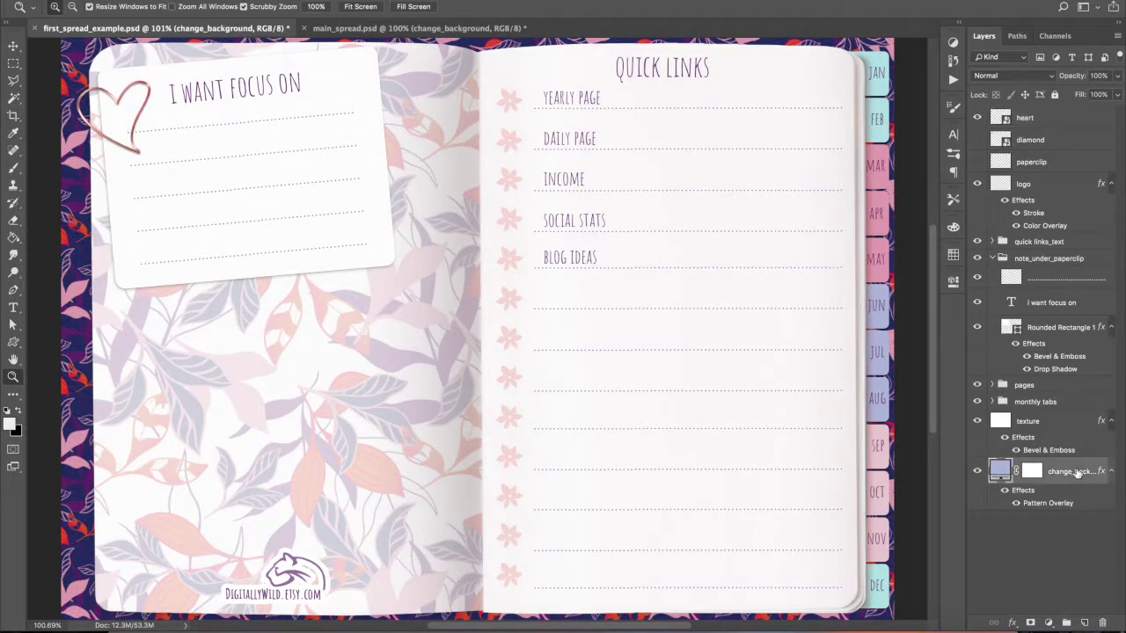
shift+click(1073, 398)
click(1070, 403)
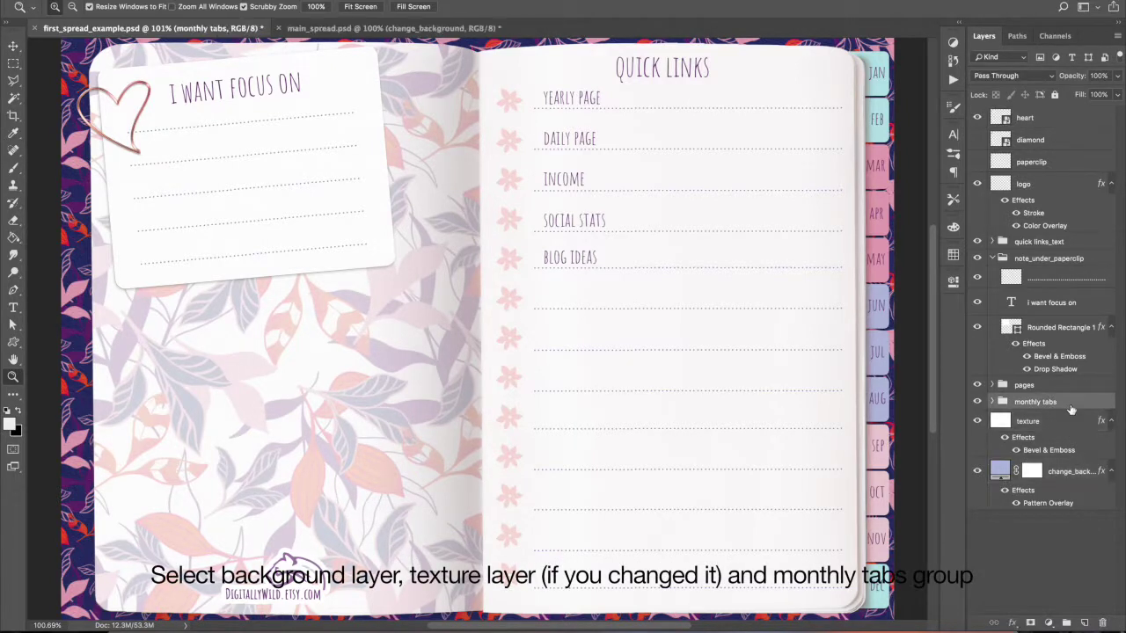
shift+click(1063, 472)
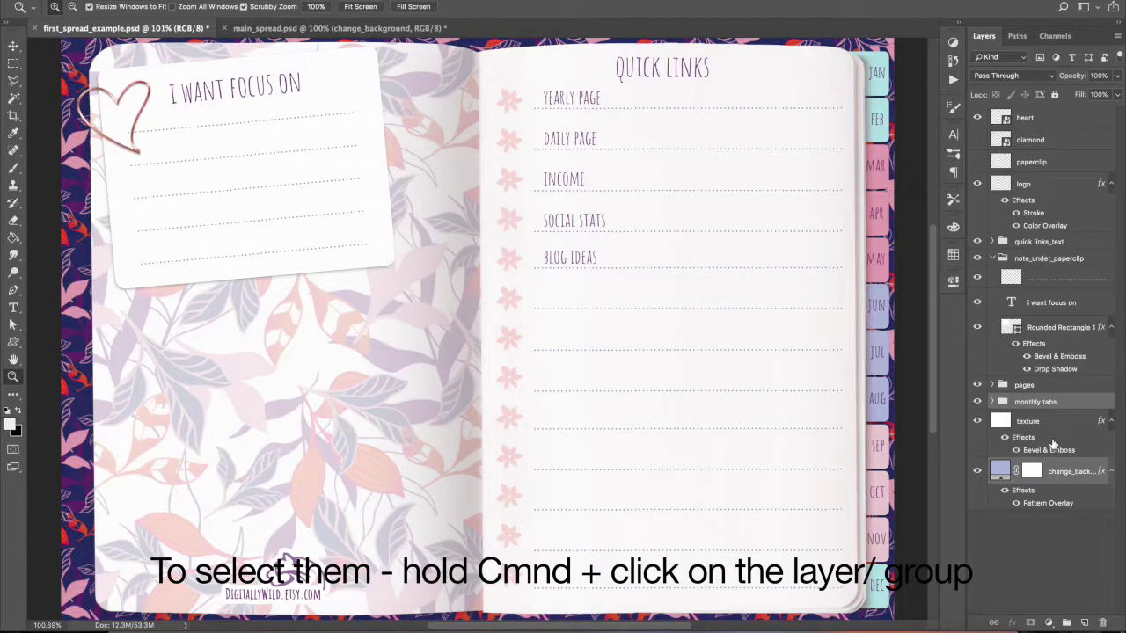
super+click(1056, 426)
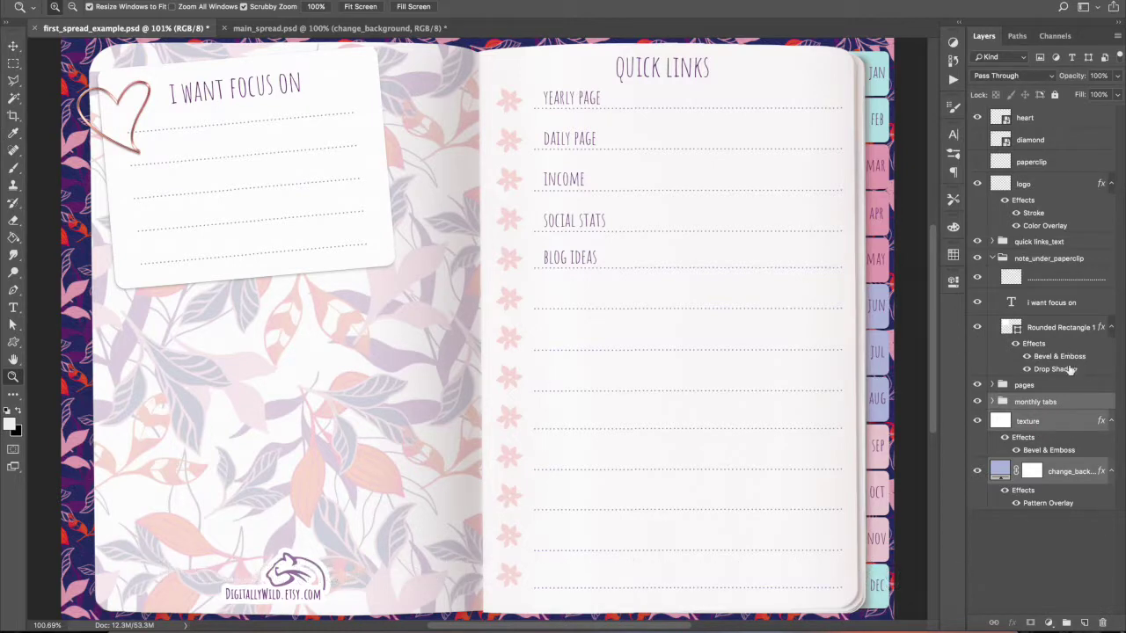
right_click(1064, 419)
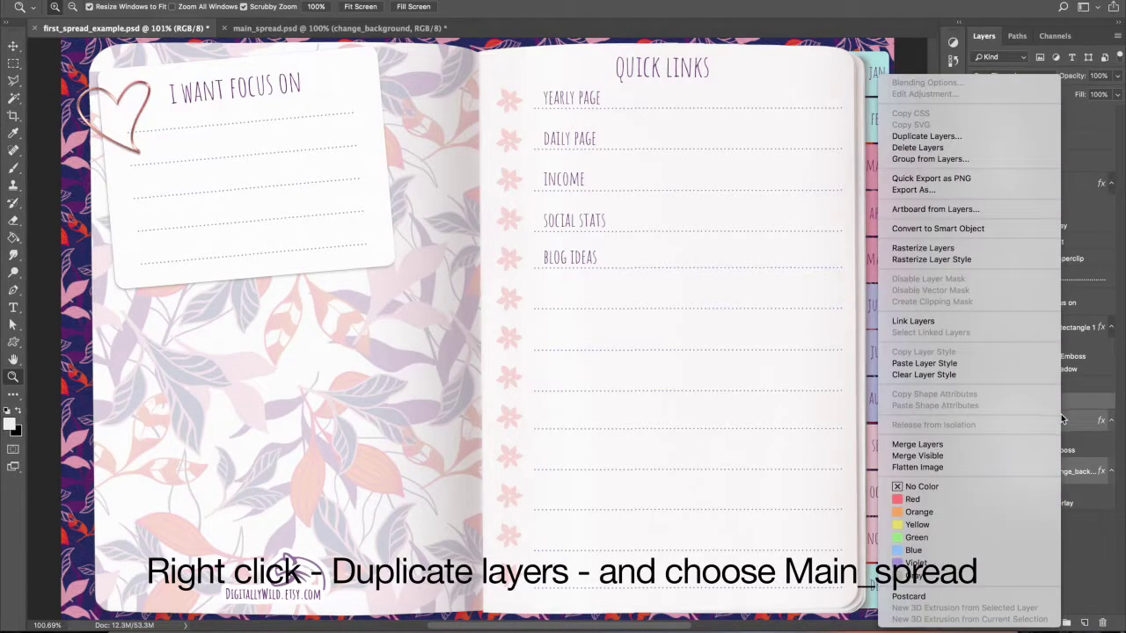
click(939, 137)
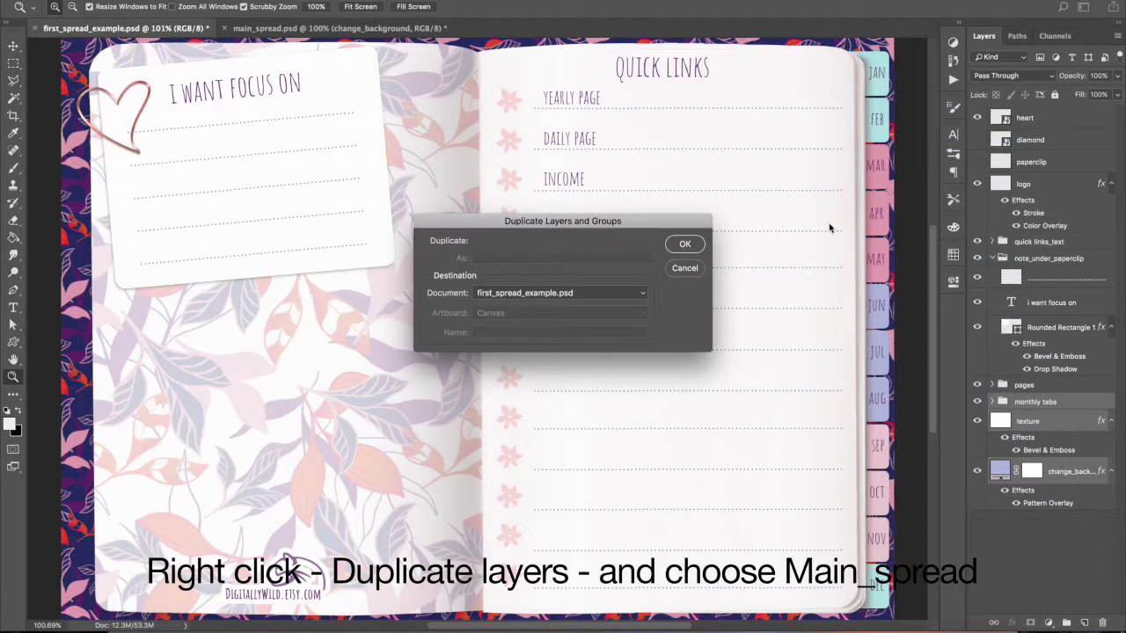
click(591, 296)
click(590, 304)
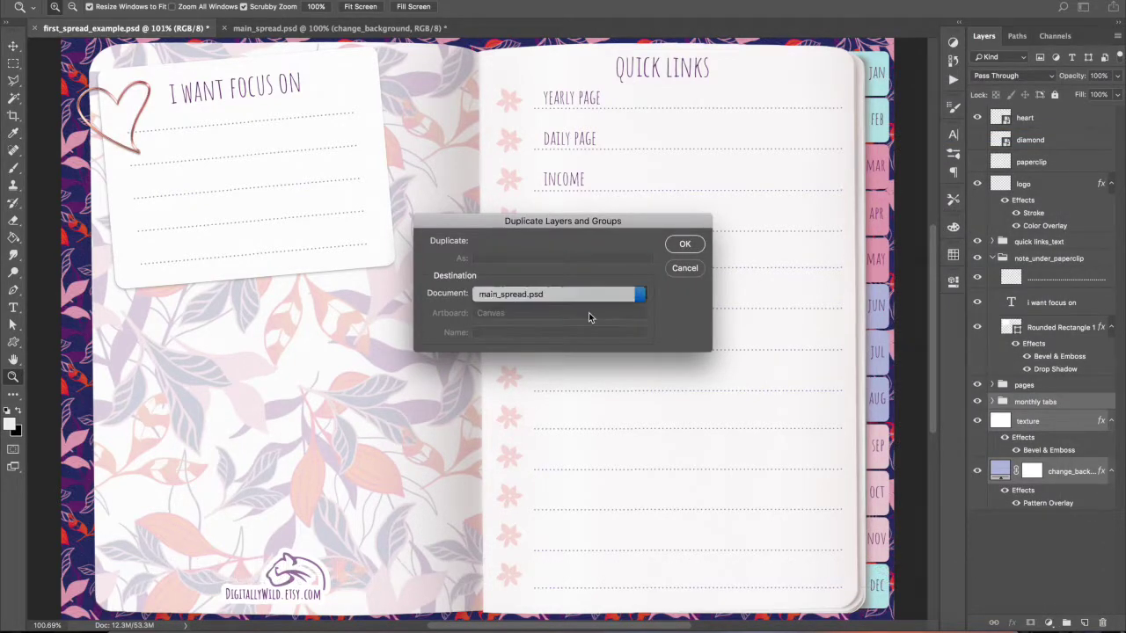
click(686, 247)
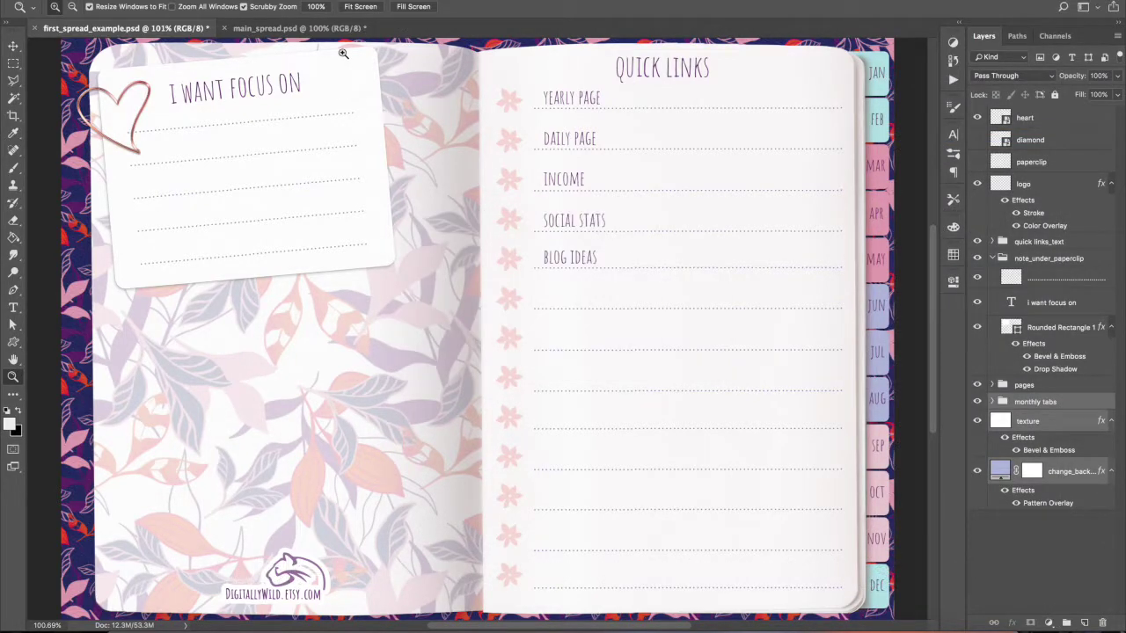
- In main_spread.psd, move the copied layers above the old monthly tabs, texture and background layers, and delete the old ones
click(326, 29)
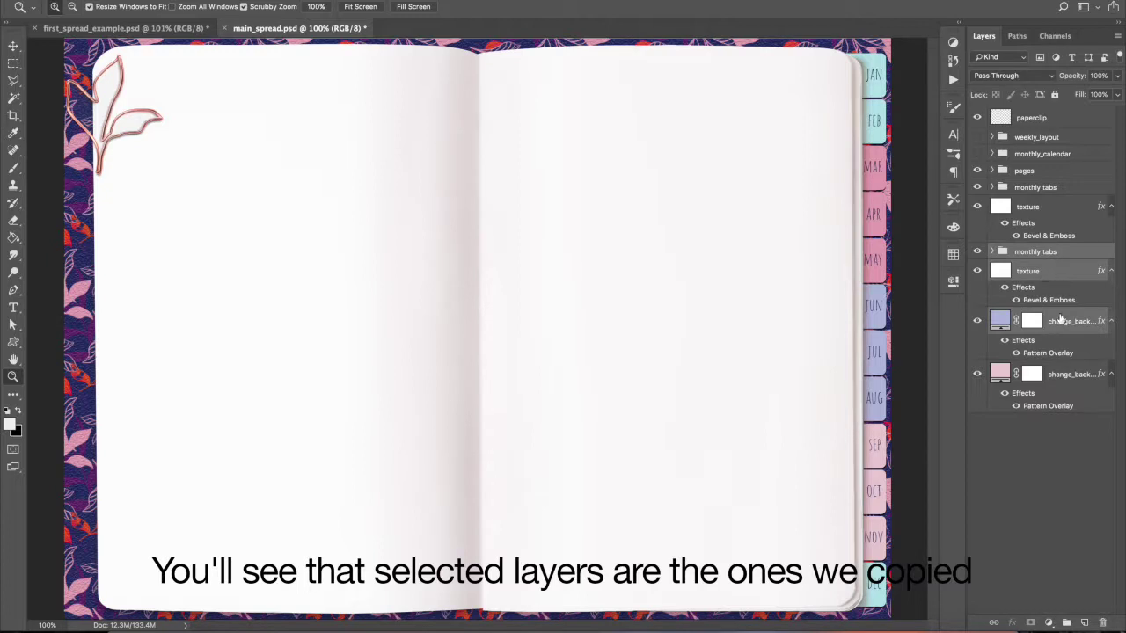
drag(1066, 259, 1063, 213)
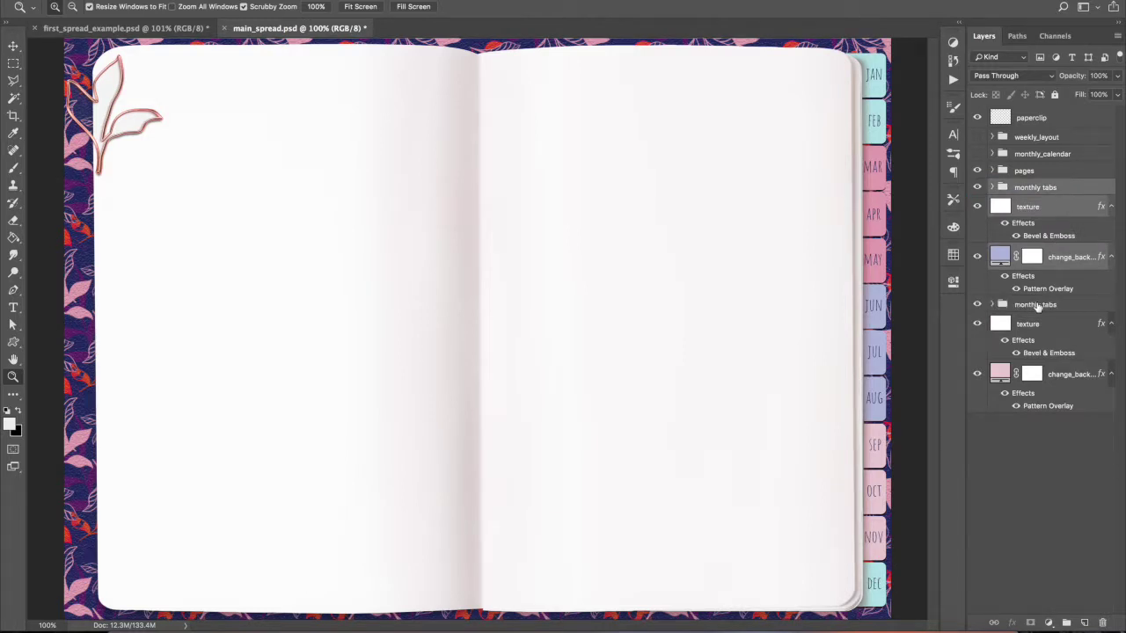
click(1038, 305)
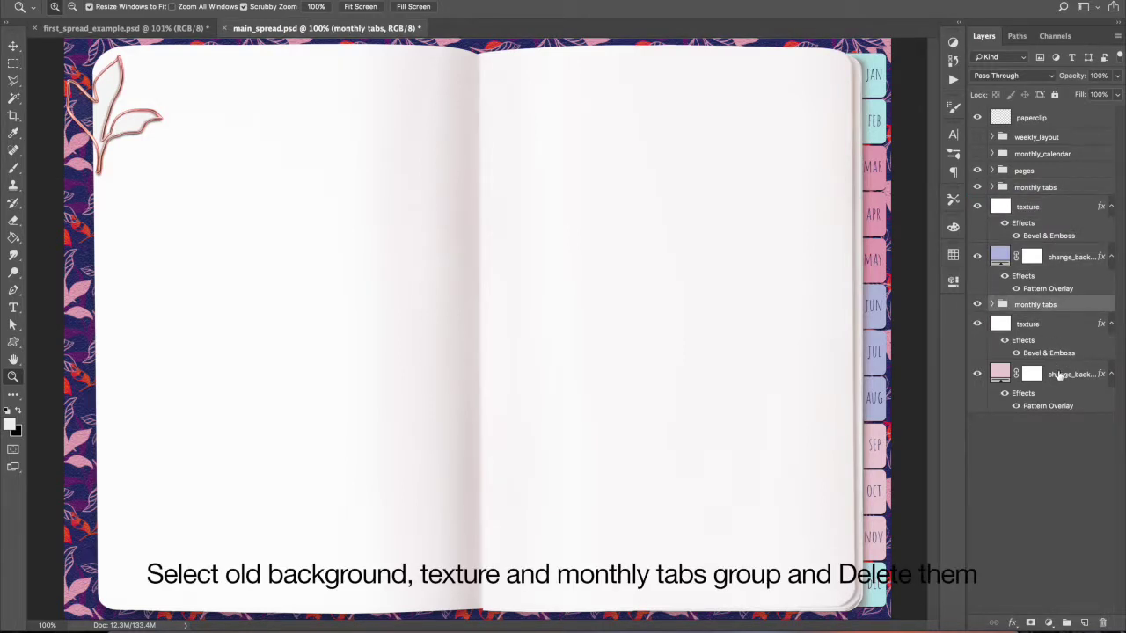
shift+click(1061, 375)
key(Delete)
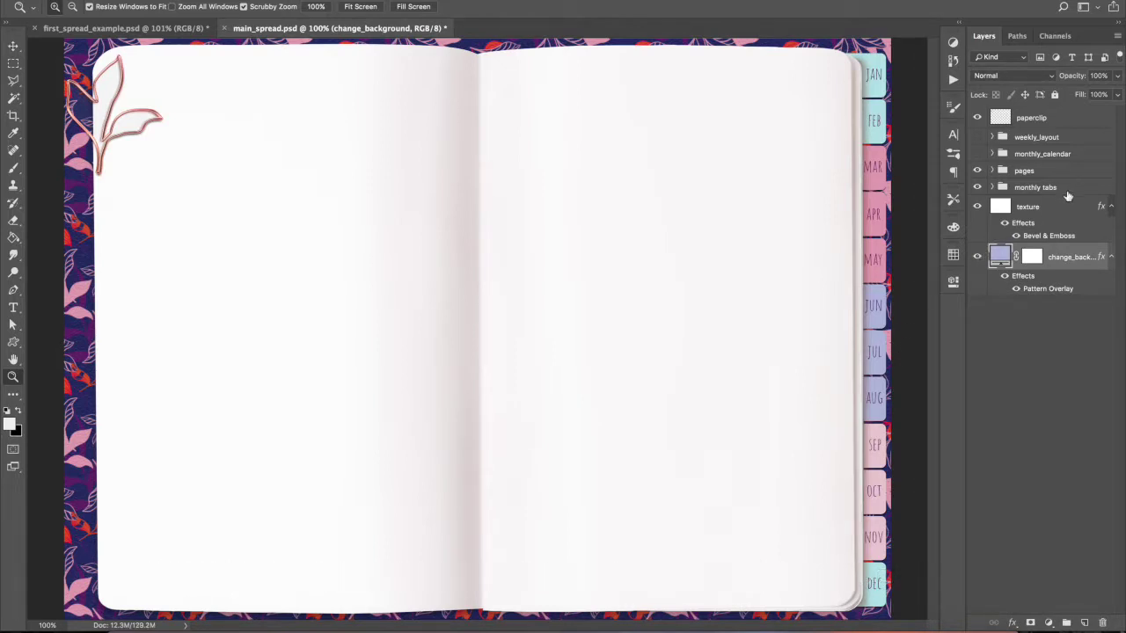
click(977, 188)
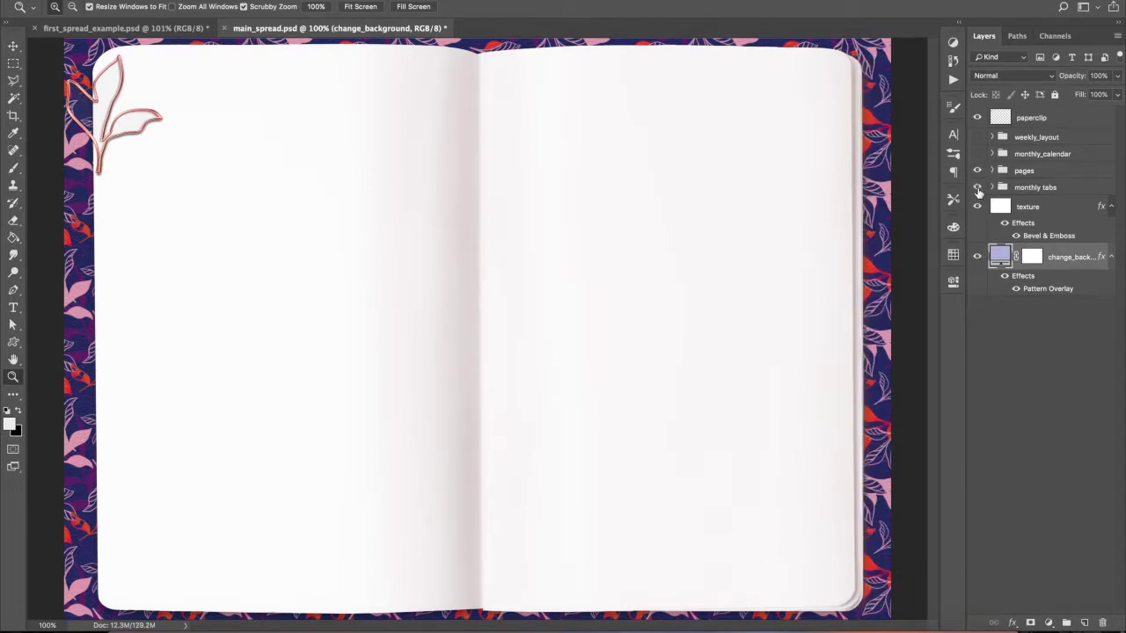
- Duplicate the heart paperclip layer from first_spread_example.psd into main_spread.psd
click(188, 38)
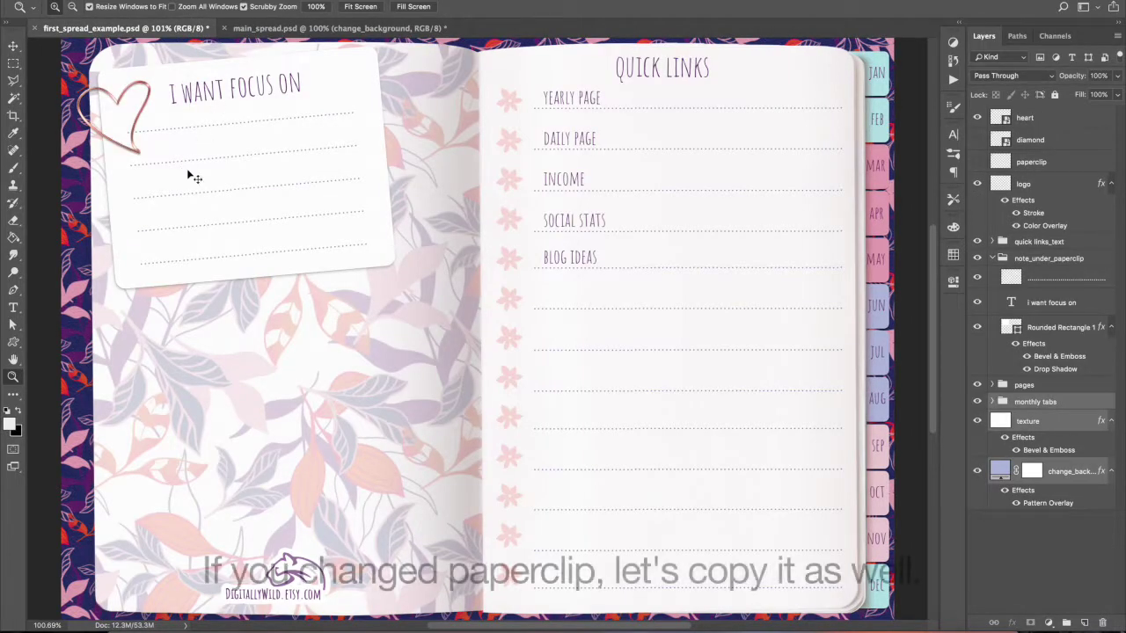
key(v)
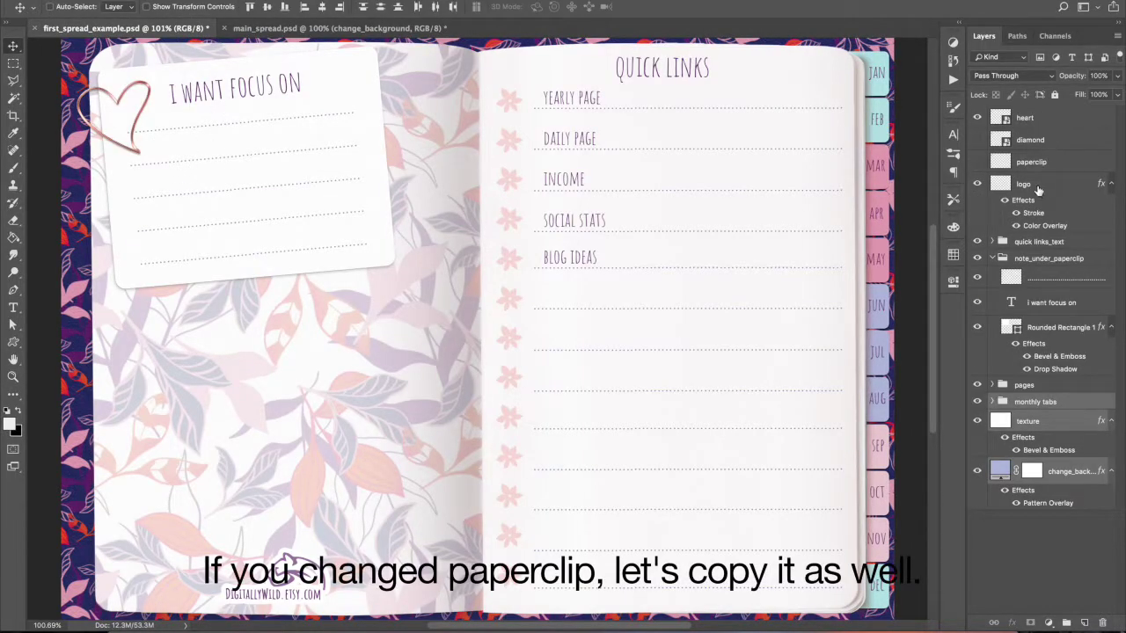
click(1047, 122)
click(977, 117)
click(977, 118)
right_click(1046, 122)
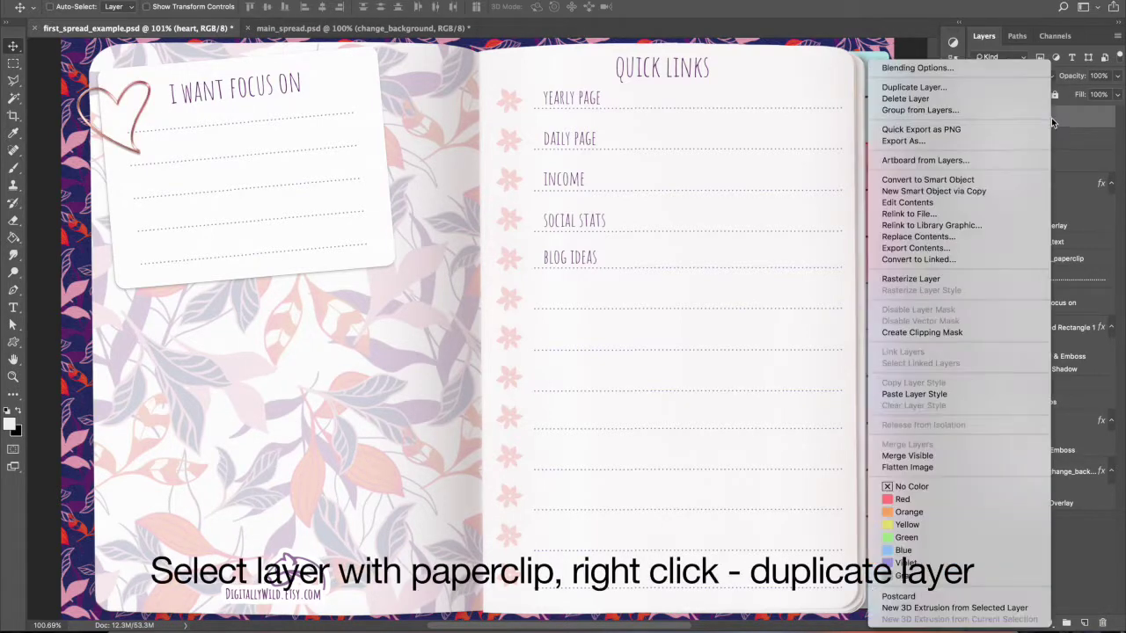
click(950, 88)
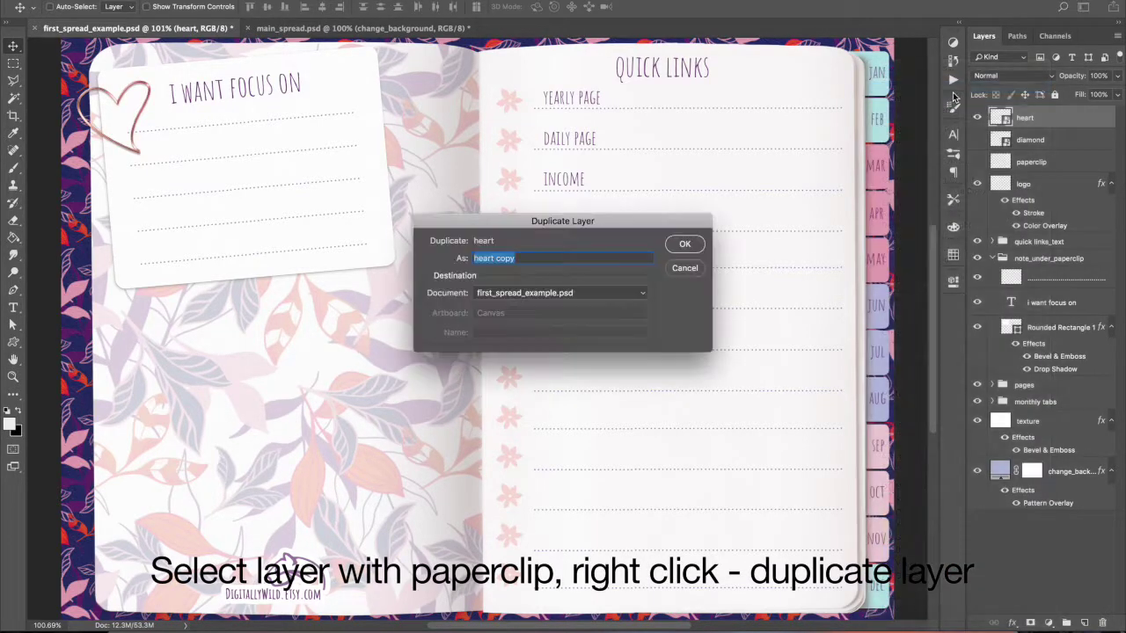
click(559, 293)
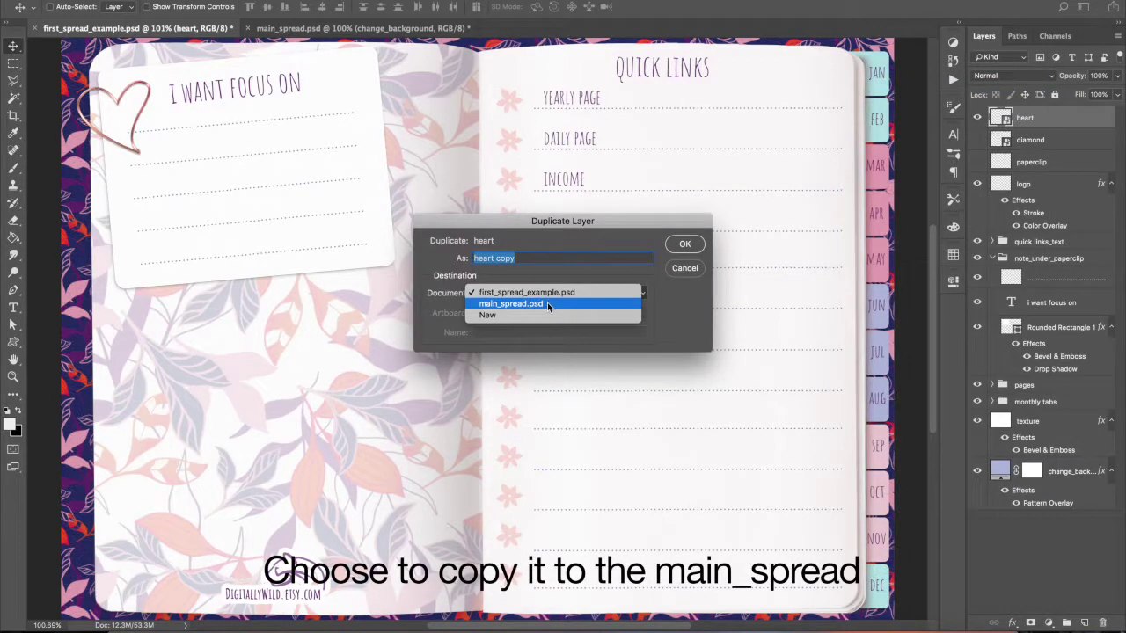
click(549, 302)
click(685, 244)
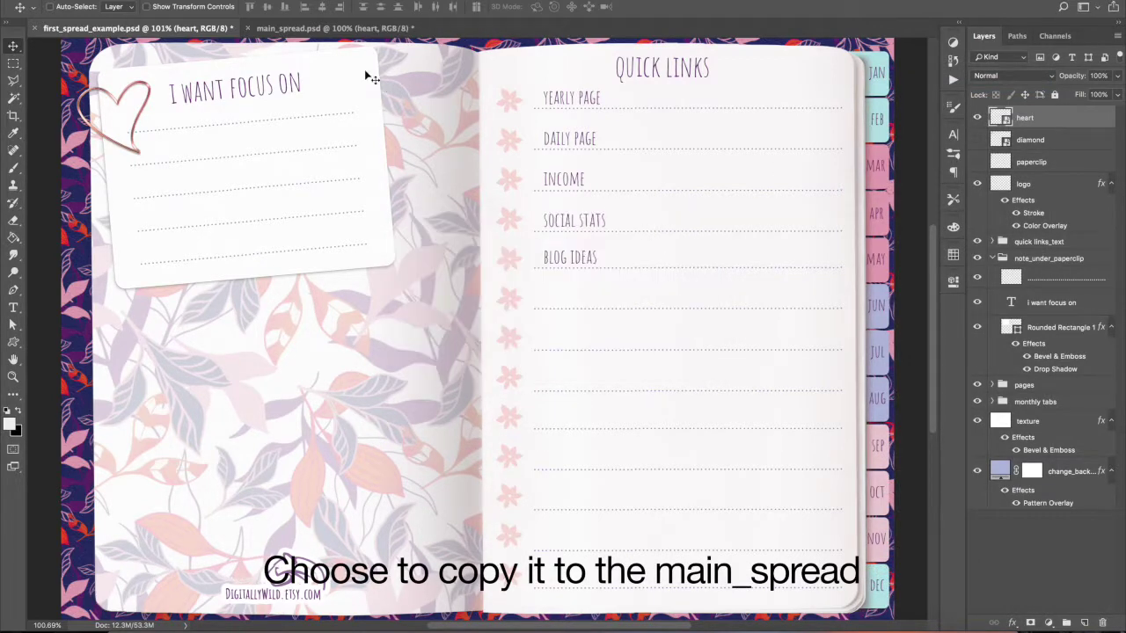
- In main_spread.psd, move the heart layer to the top of the layer stack and hide the original paperclip layer
click(369, 30)
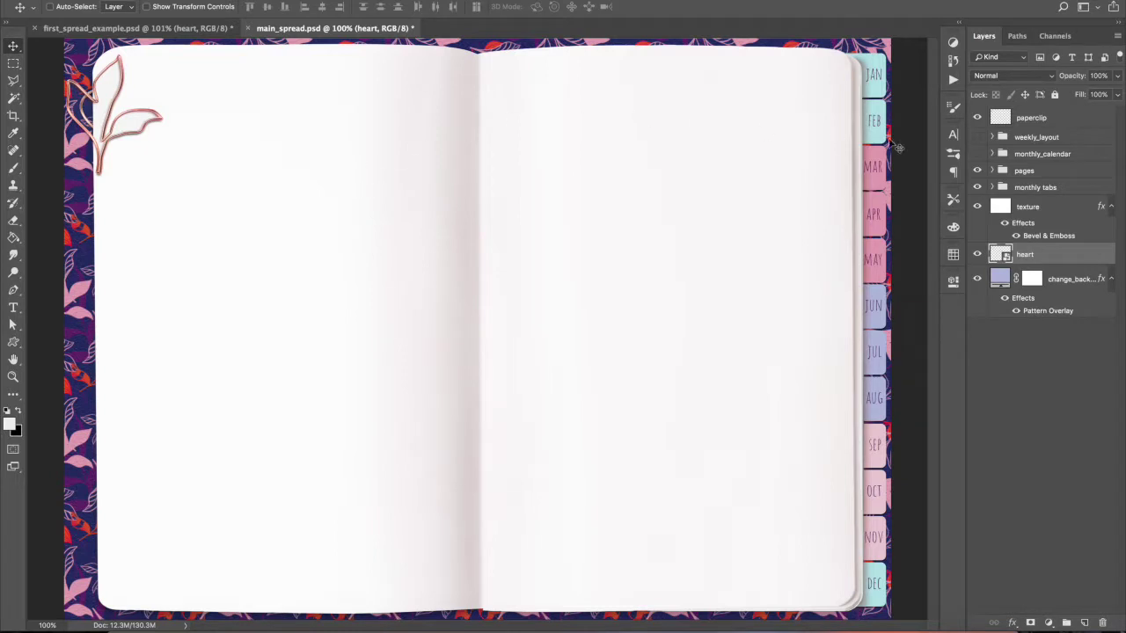
drag(1054, 254, 1031, 114)
click(978, 140)
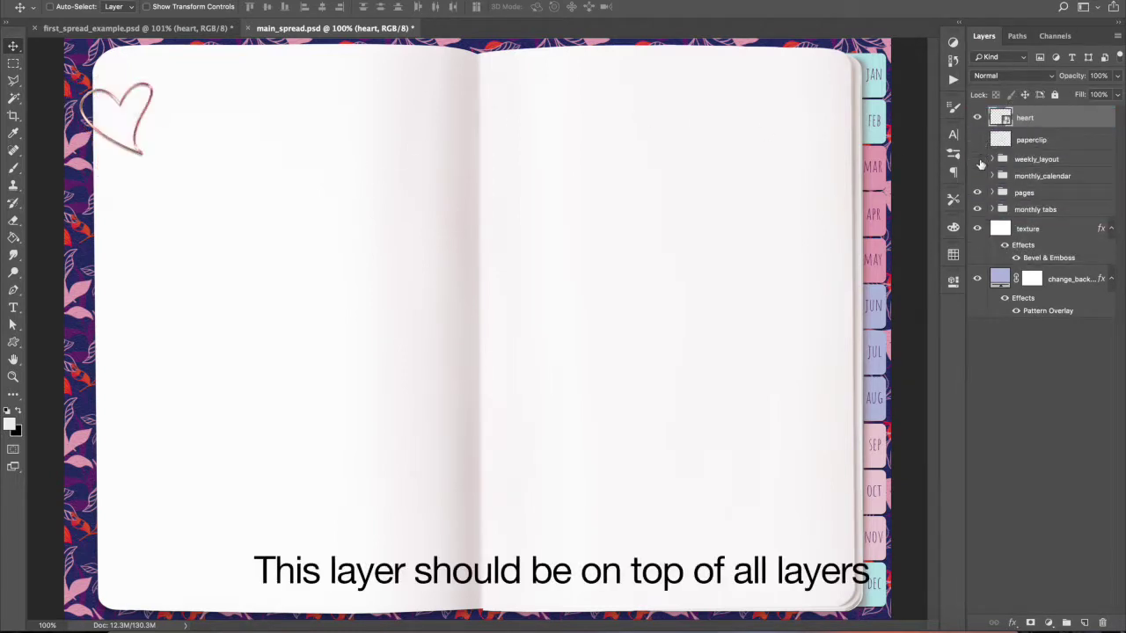
click(977, 117)
click(977, 116)
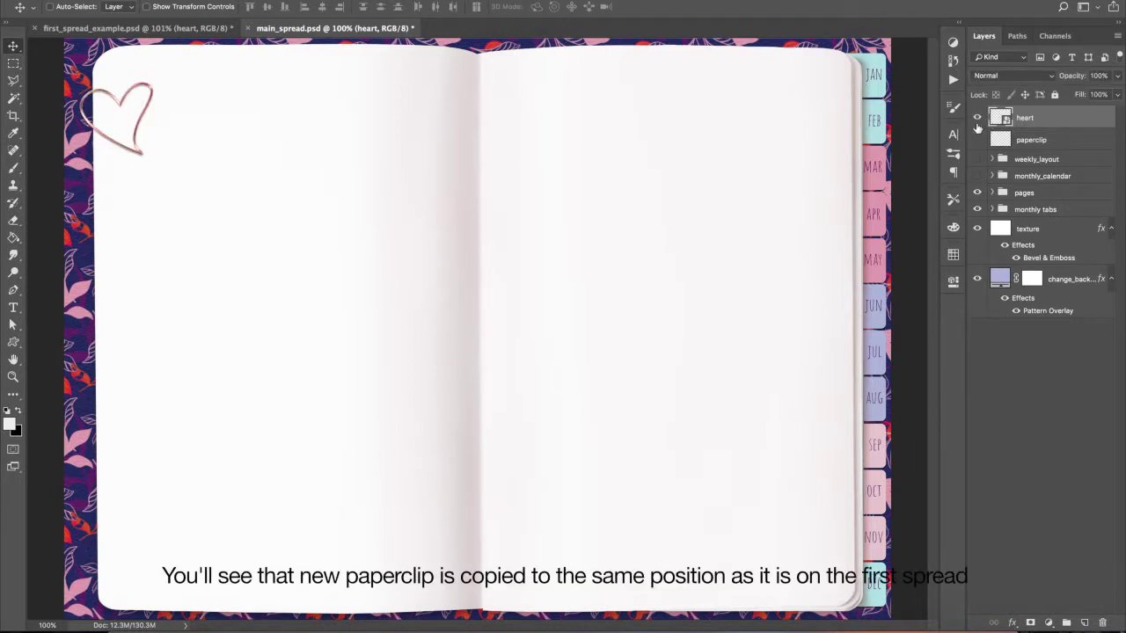
- Compare the heart paperclip's position between first_spread_example.psd and main_spread.psd
click(219, 28)
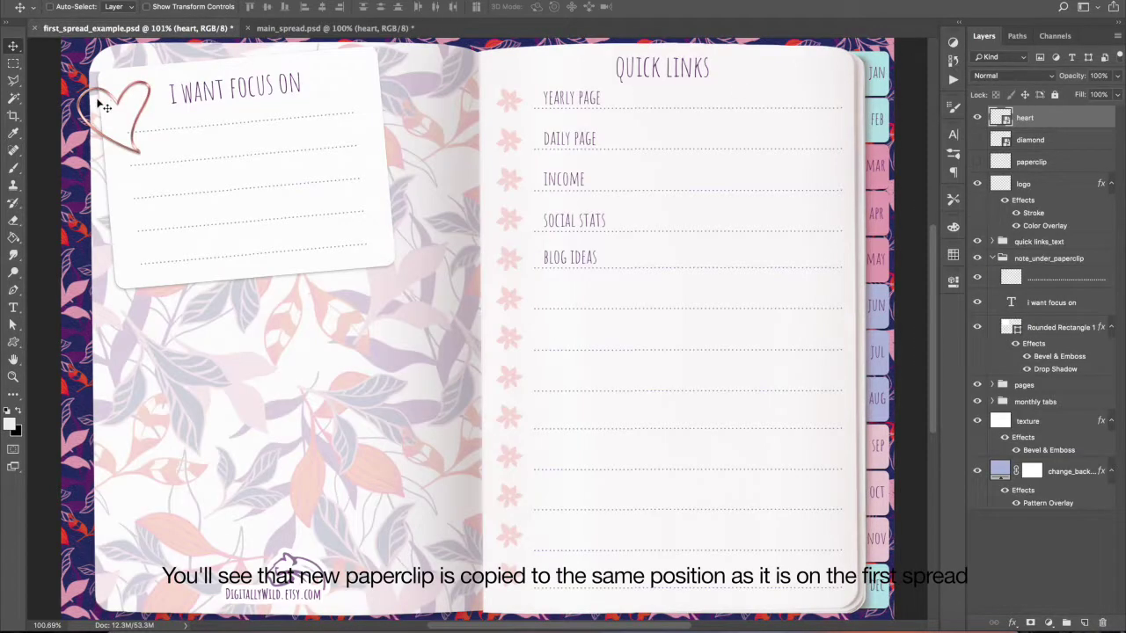
click(289, 28)
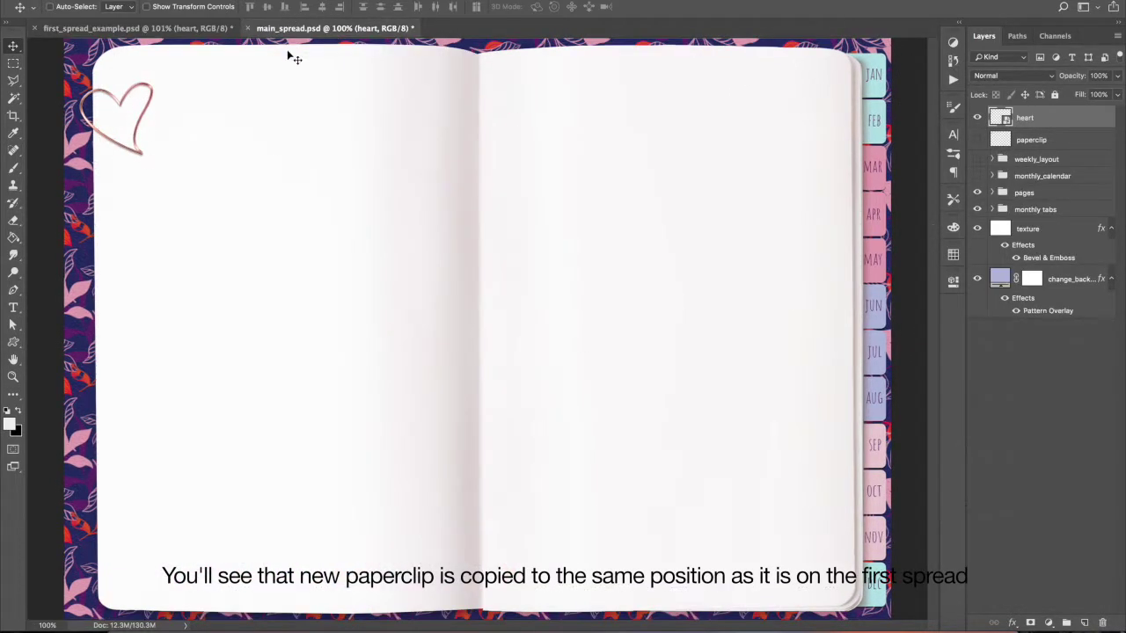
click(202, 29)
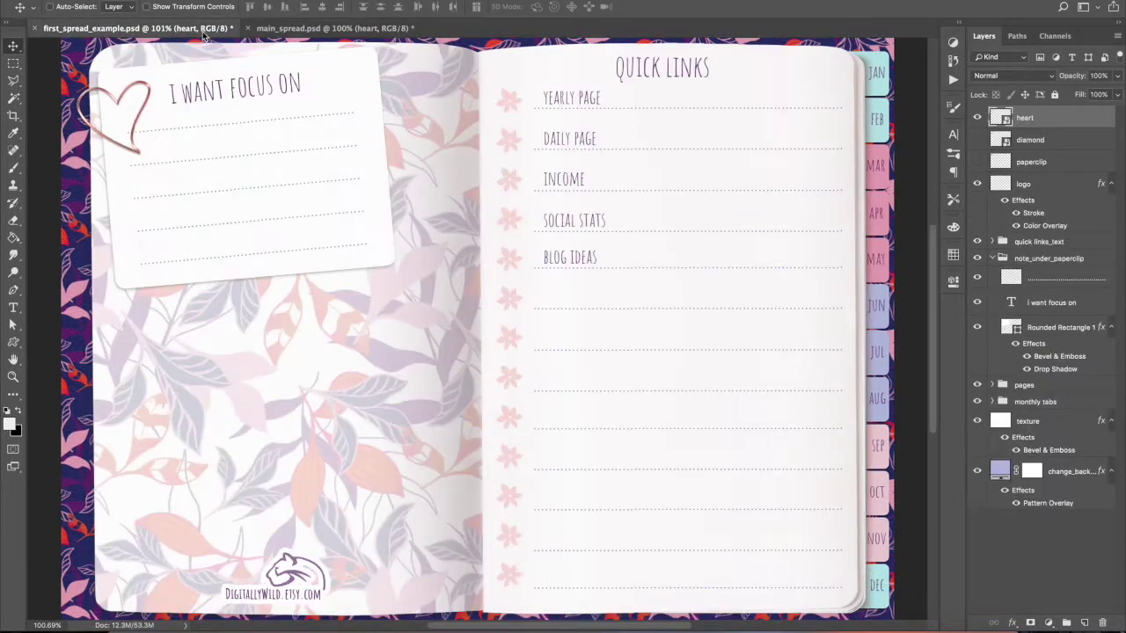
click(300, 31)
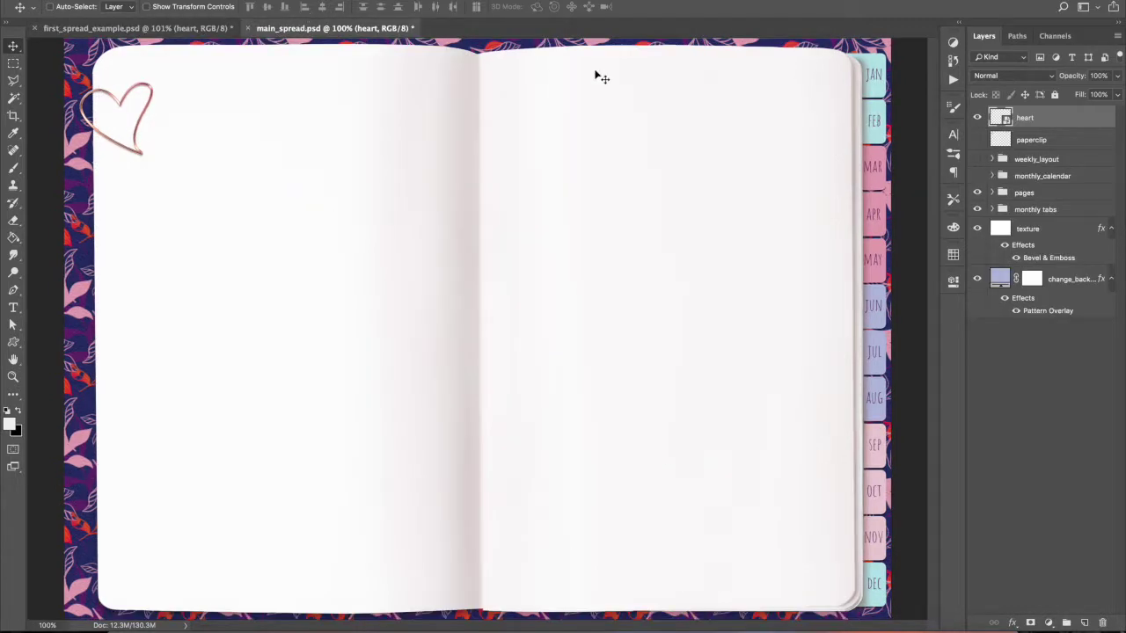
- Expand the pages group in main_spread.psd and select its color_pages adjustment layer
click(1024, 193)
key(z)
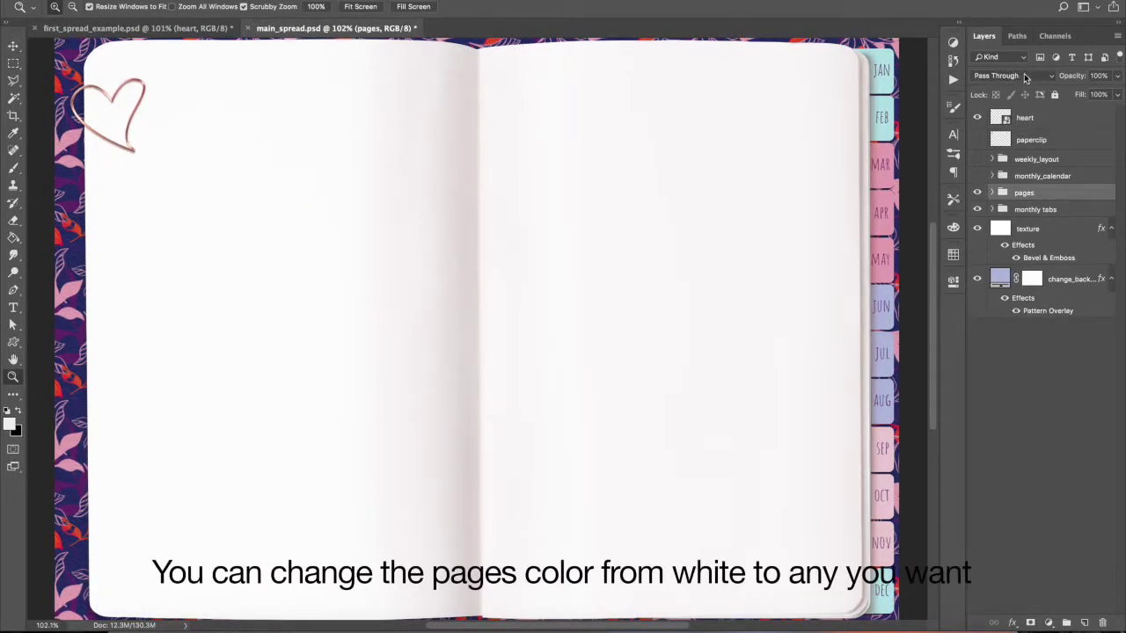
click(992, 193)
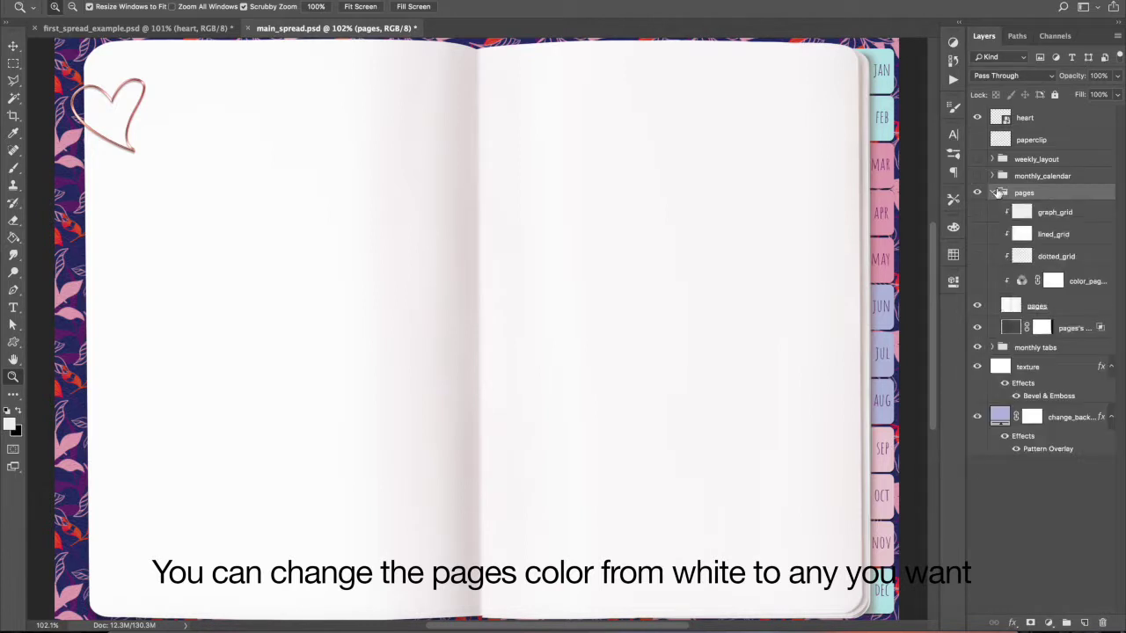
click(1079, 304)
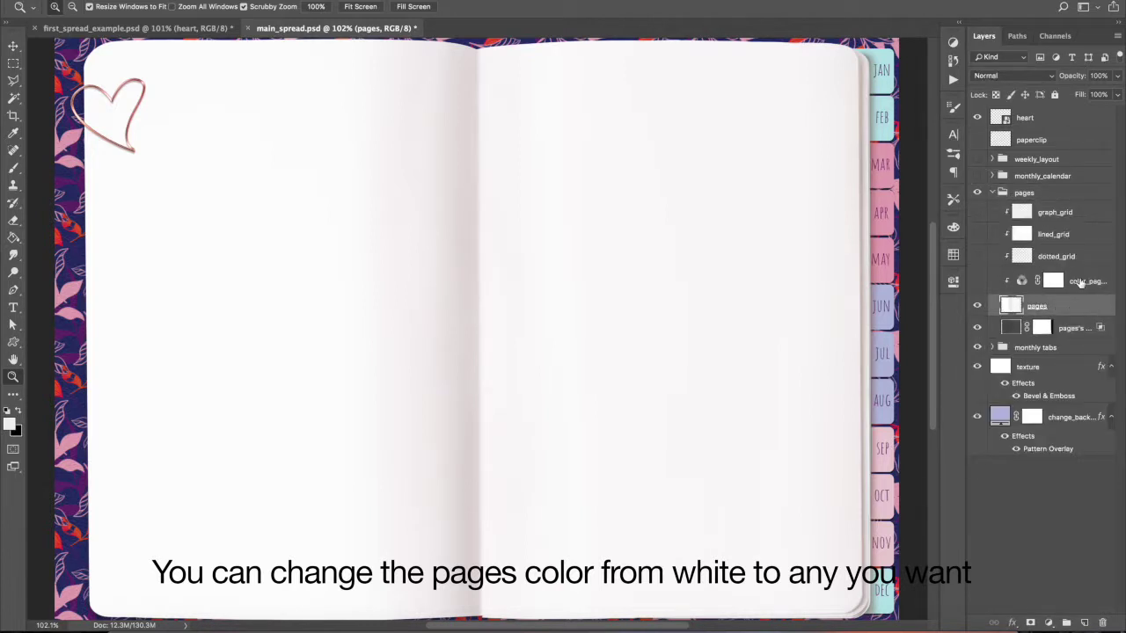
double_click(1080, 281)
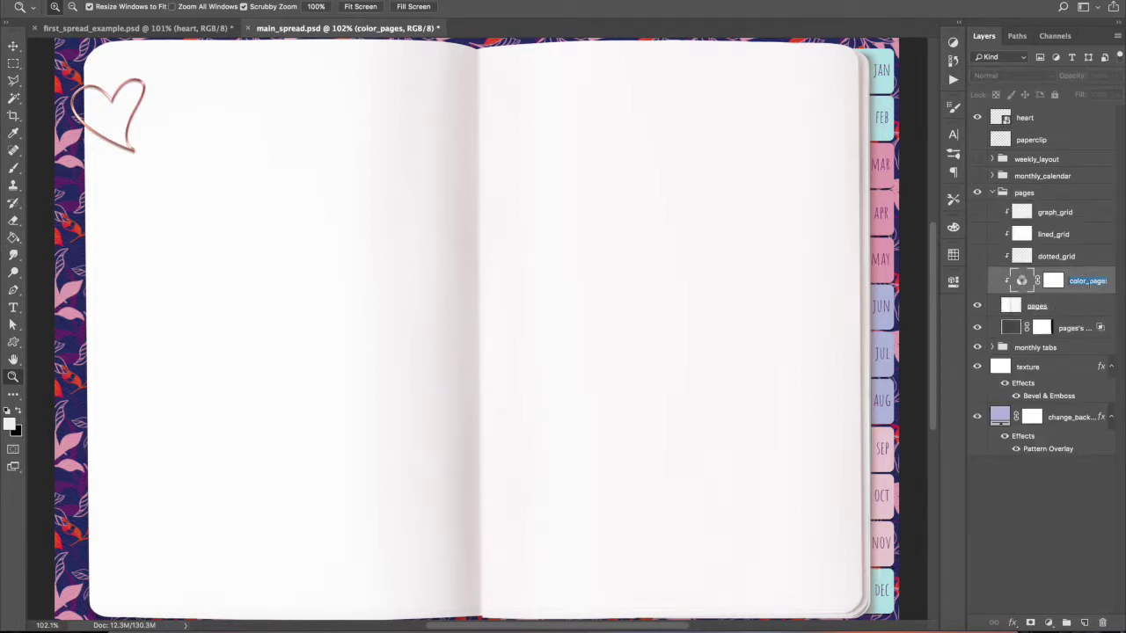
key(Return)
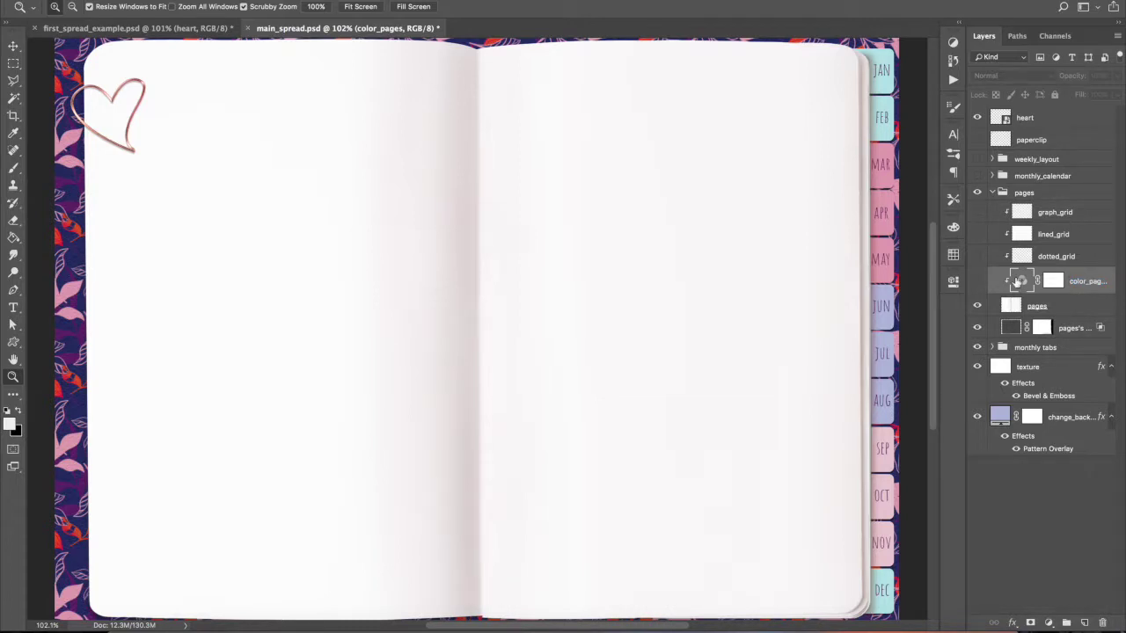
- Show the color_pages layer and set its Channel Mixer's Red output channel to red +30% and blue -15%
click(976, 281)
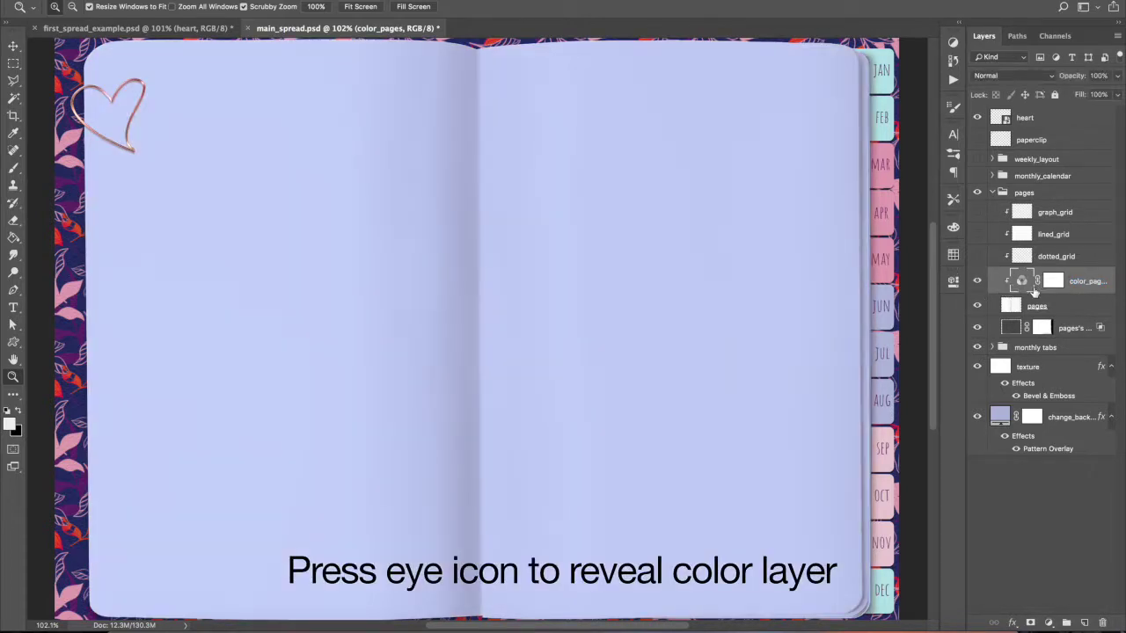
double_click(1022, 281)
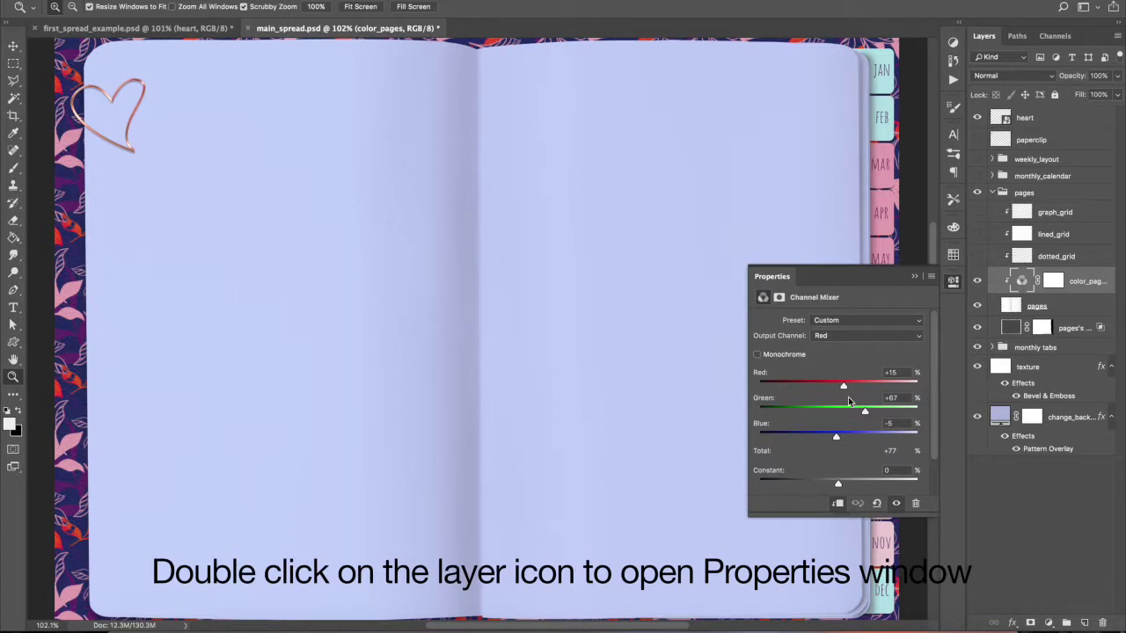
drag(844, 388, 855, 389)
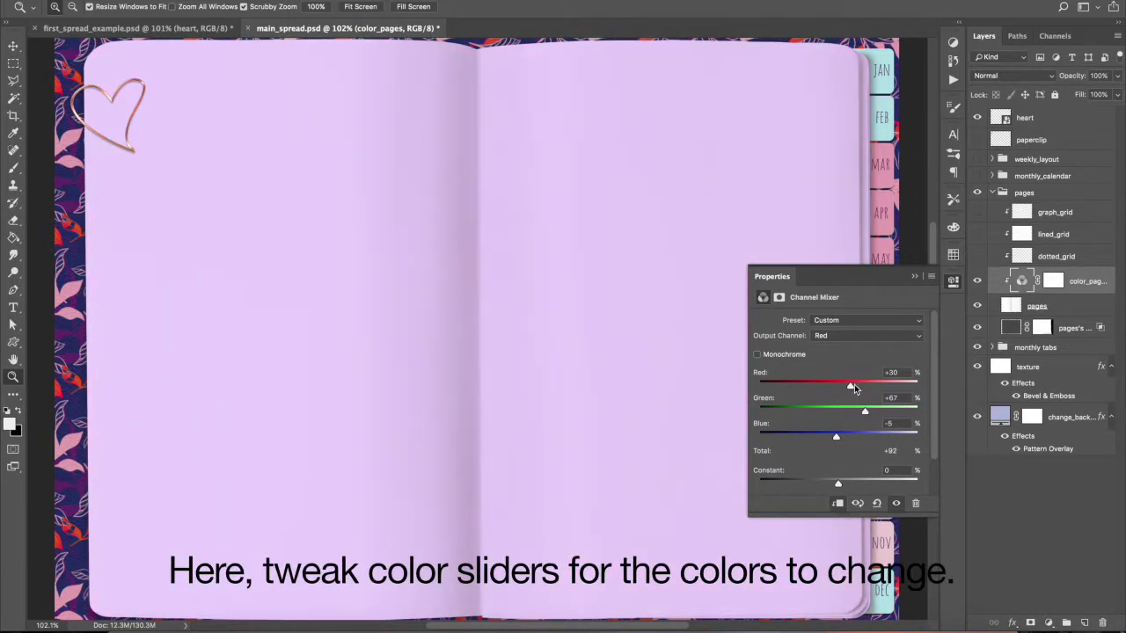
mouse_move(840, 438)
mouse_down()
mouse_move(821, 439)
mouse_move(832, 437)
mouse_up()
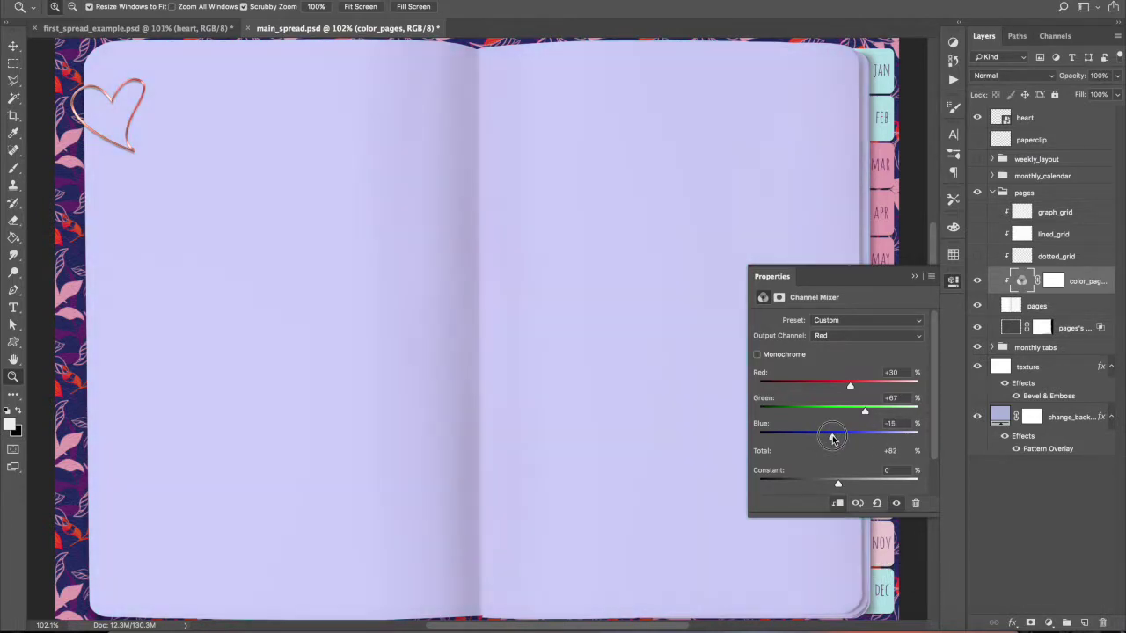
- Adjust the Channel Mixer's Green output channel to red -20%, green +99% and blue 0%
click(860, 337)
click(853, 345)
drag(834, 387, 839, 439)
- Adjust the Channel Mixer's Blue output channel to red 0%, green -17% and blue +99%
click(850, 345)
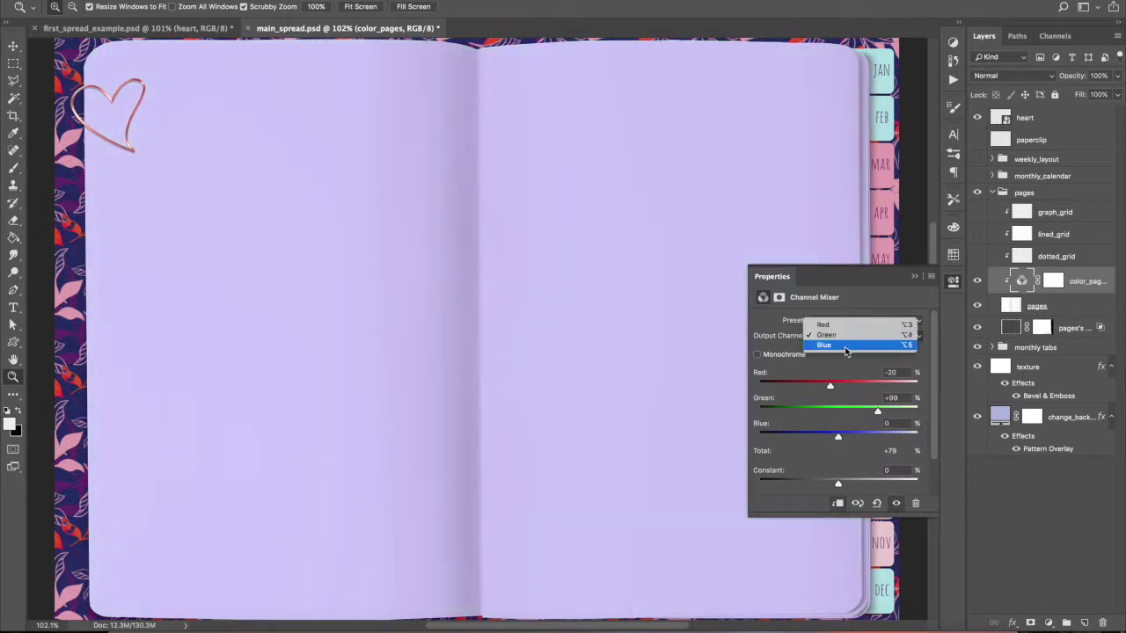
click(845, 346)
drag(838, 388, 877, 436)
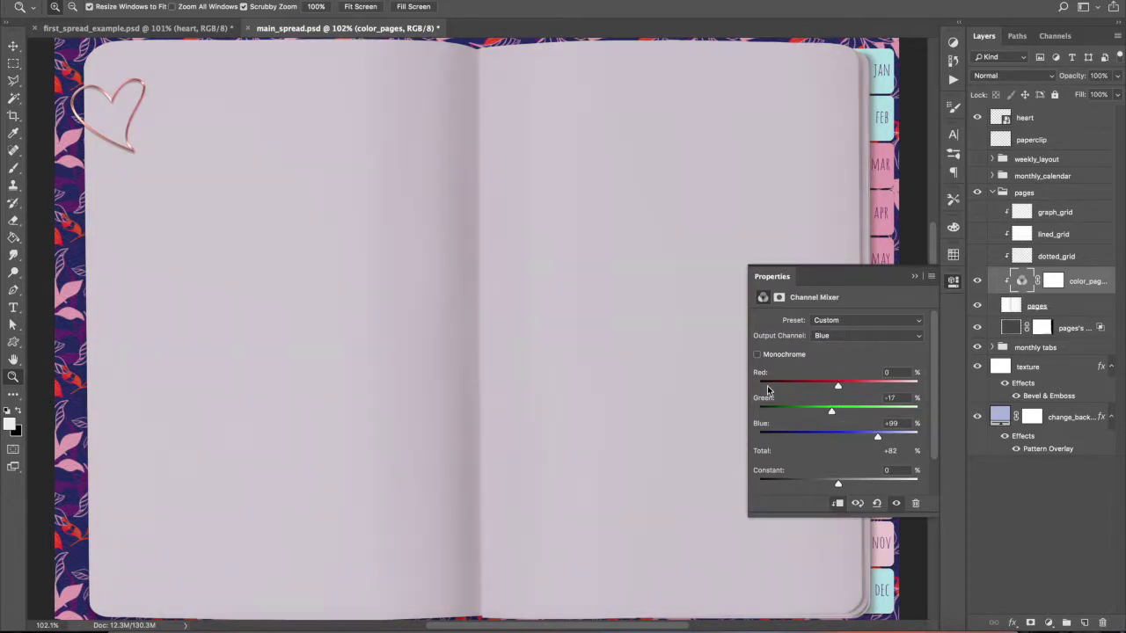
- Try a monochrome page colour in the Channel Mixer with green +35%, blue +47% and constant -32%
click(757, 354)
drag(836, 388, 857, 437)
drag(866, 484, 827, 483)
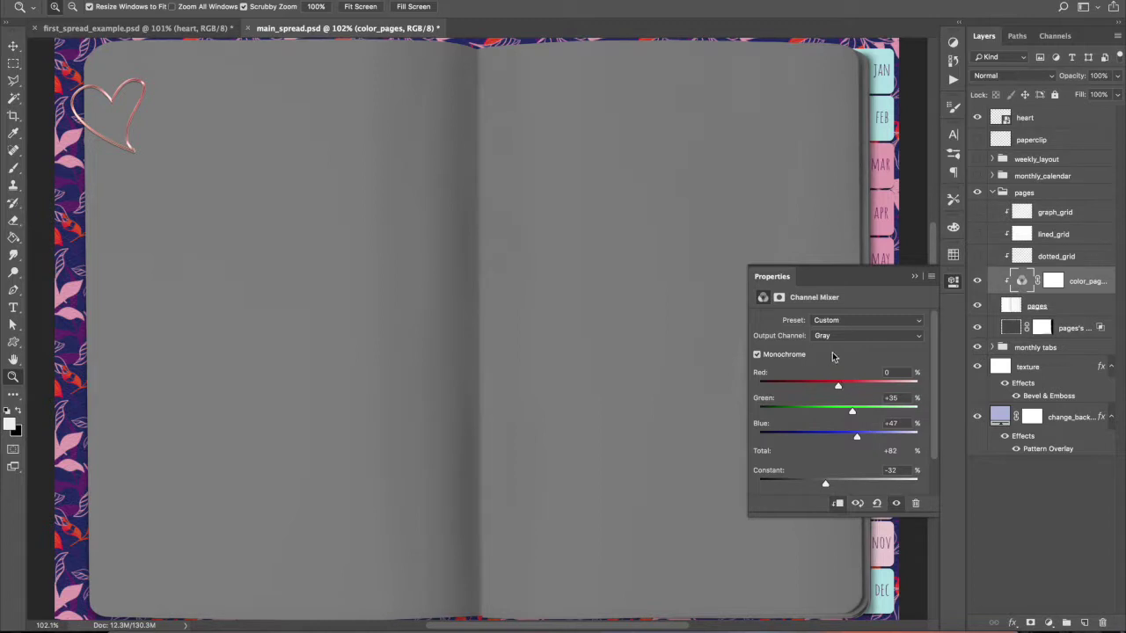
click(862, 339)
click(856, 361)
click(782, 361)
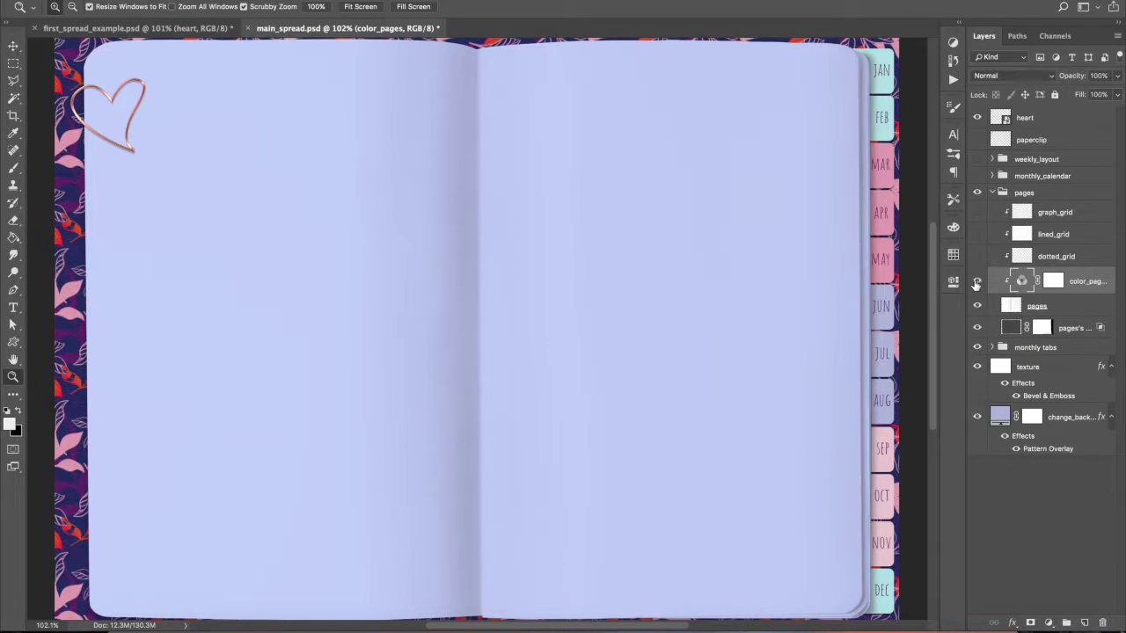
- Hide the color_pages layer and preview the grid layers, leaving only dotted_grid shown on the pages
click(976, 283)
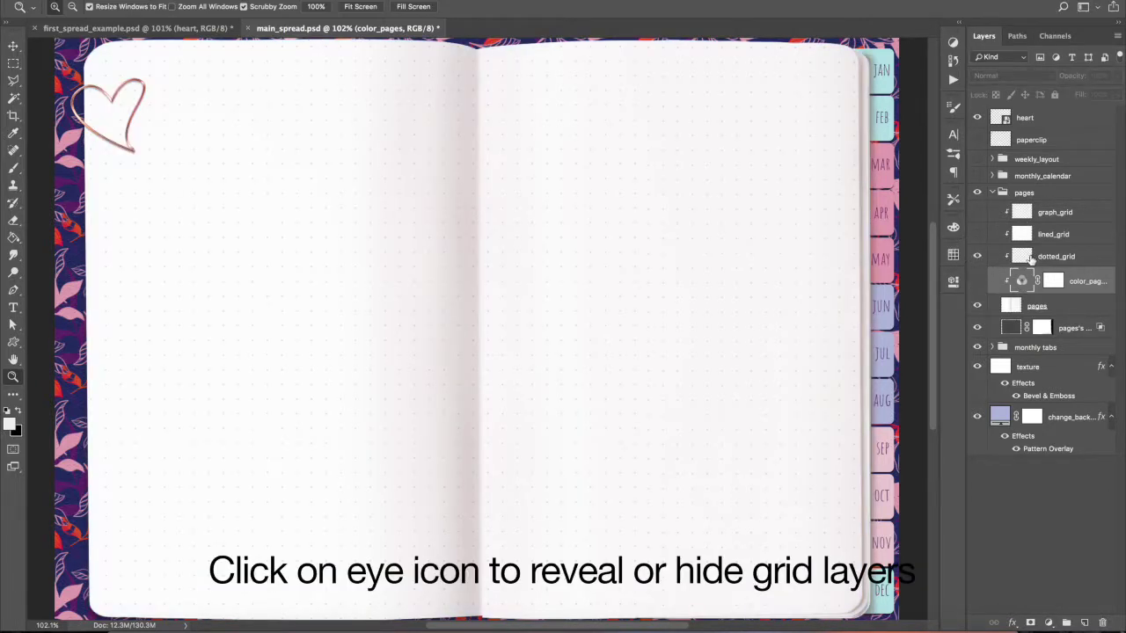
click(977, 235)
click(977, 212)
click(976, 235)
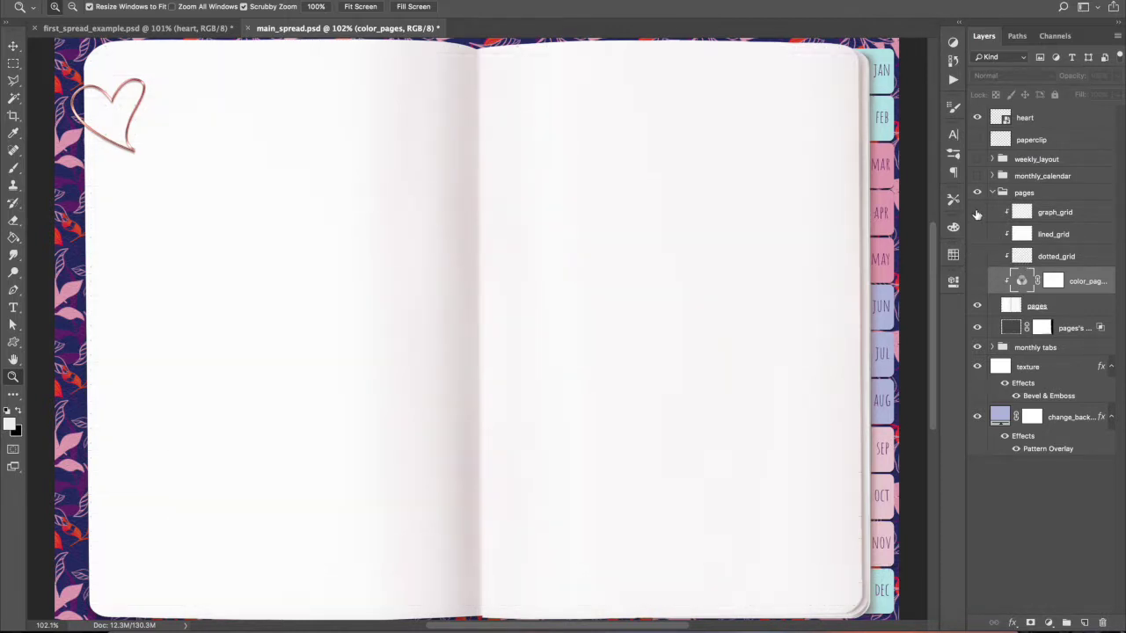
click(976, 213)
click(976, 256)
- Save the dotted spread as a JPEG named main_spread_dotted.jpg in the custom_planner folder
click(155, 107)
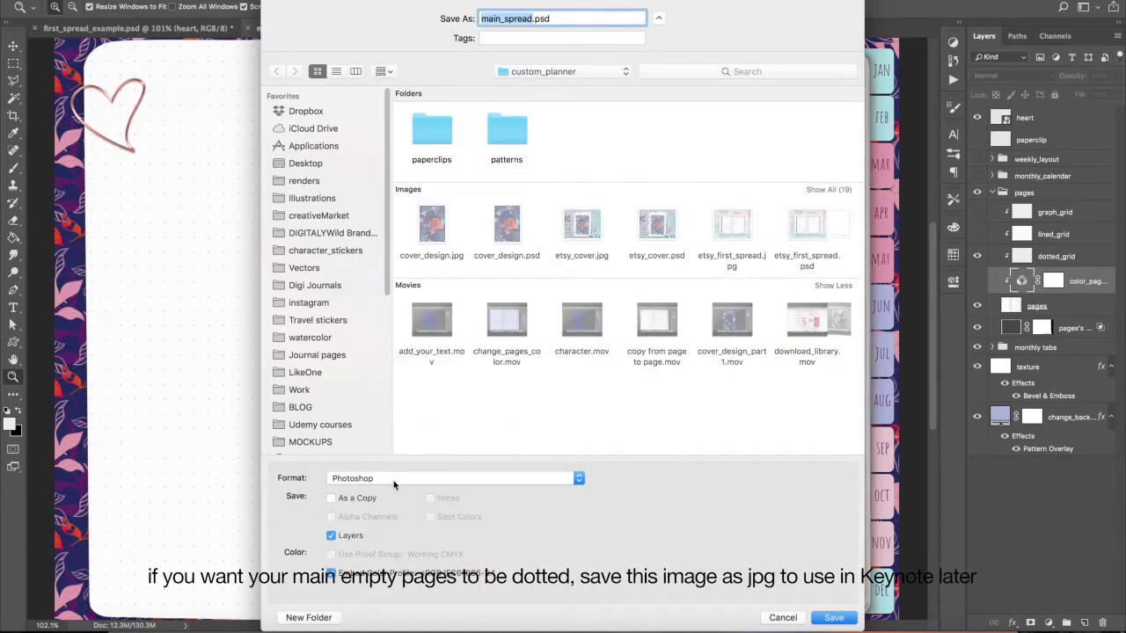
click(394, 479)
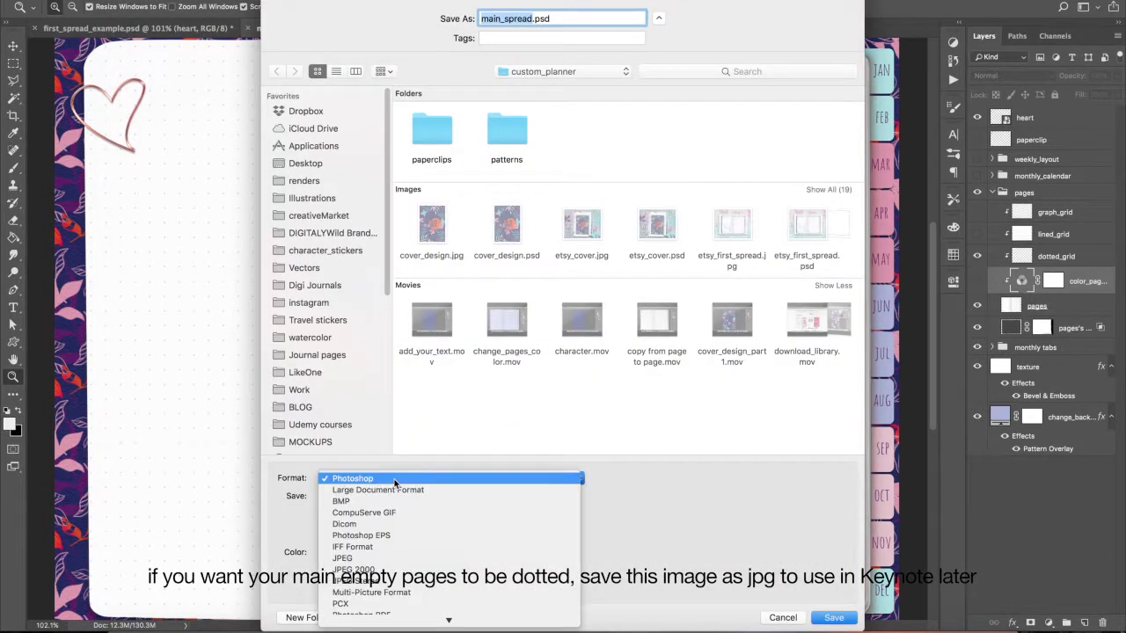
click(348, 559)
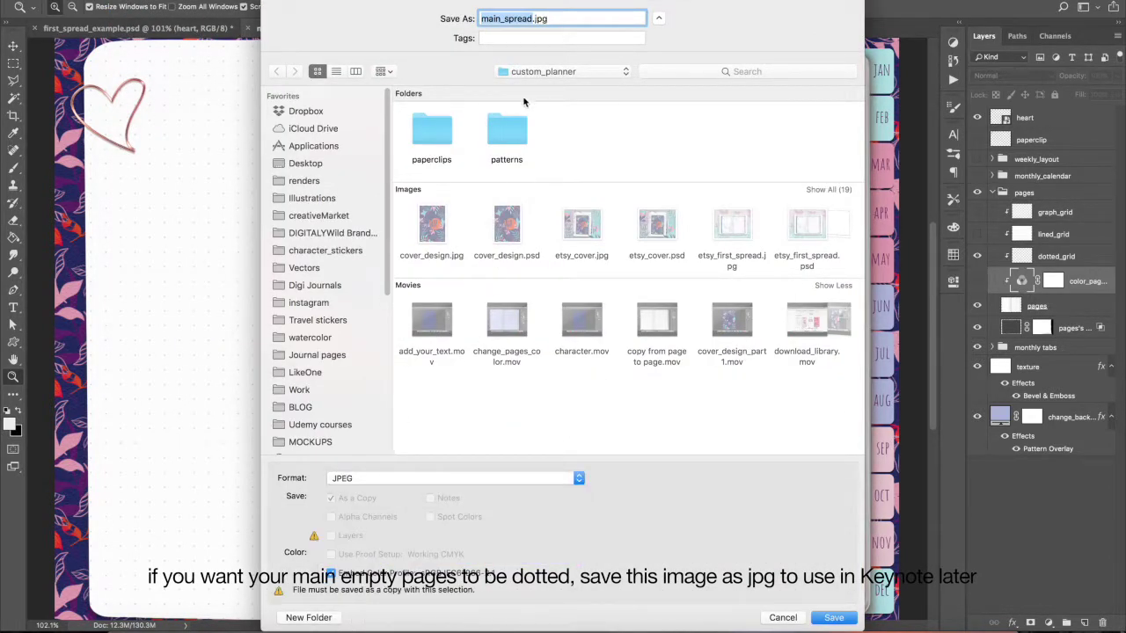
click(532, 19)
text(_dotted)
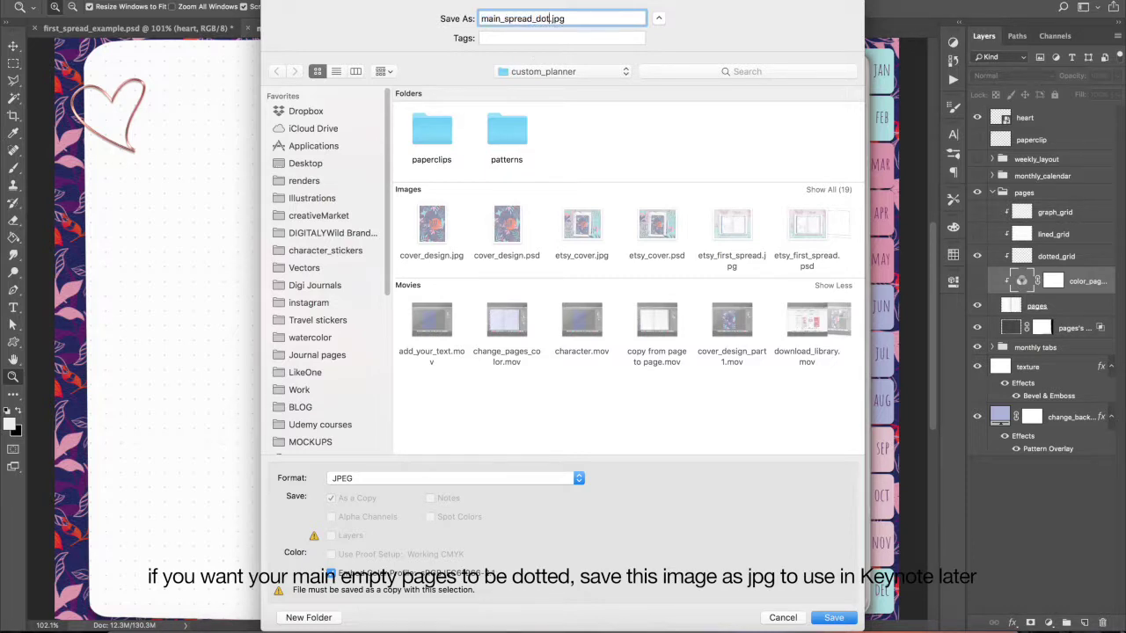
click(832, 618)
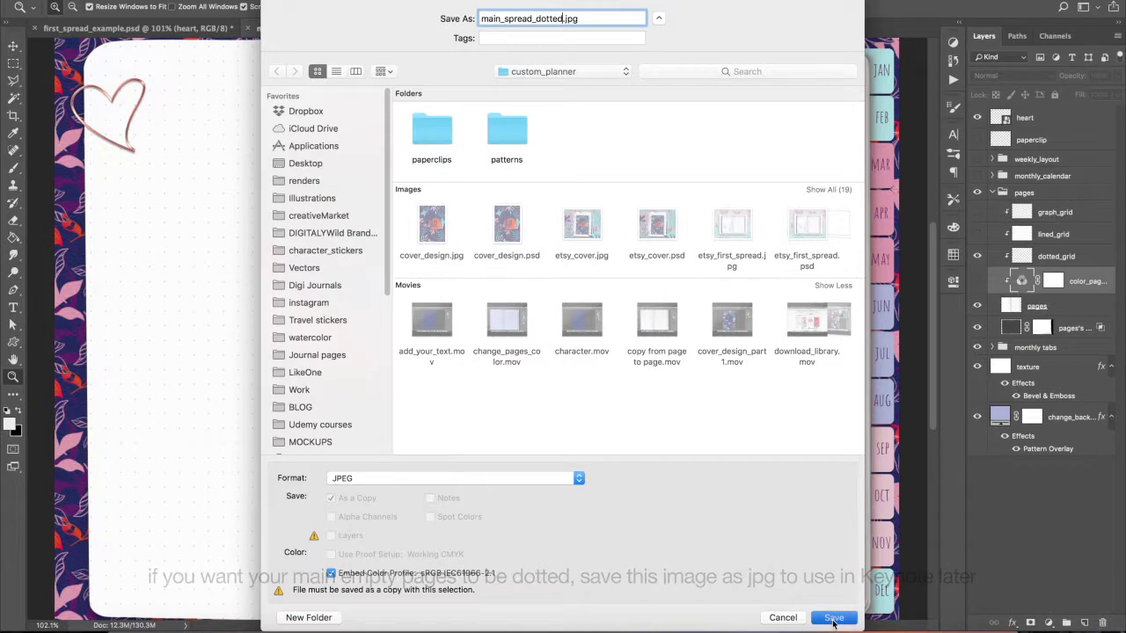
click(643, 147)
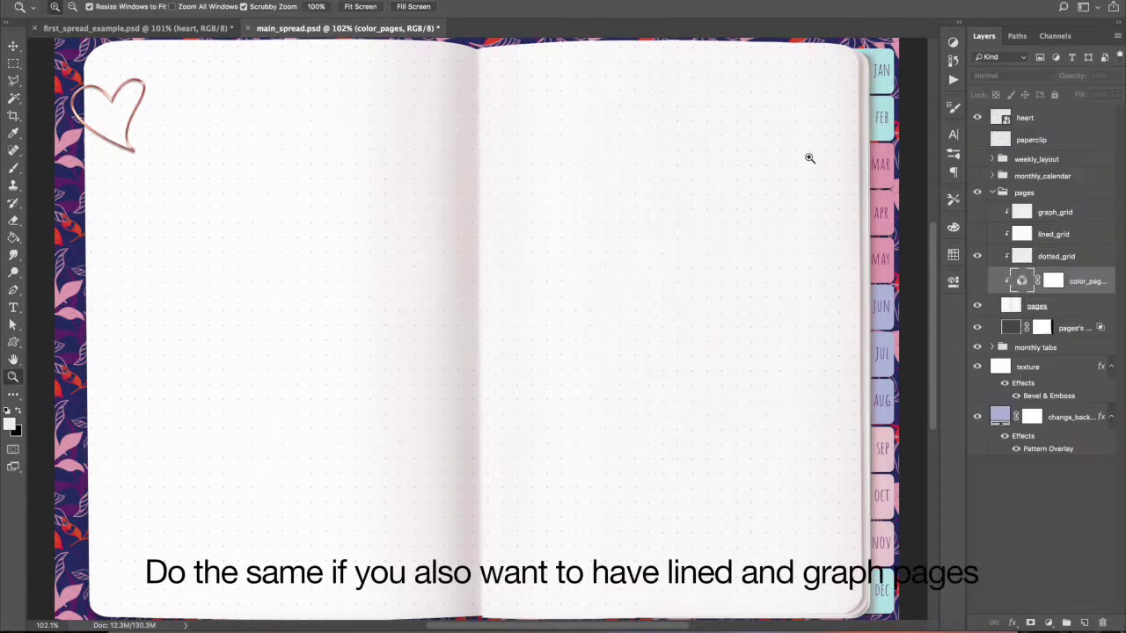
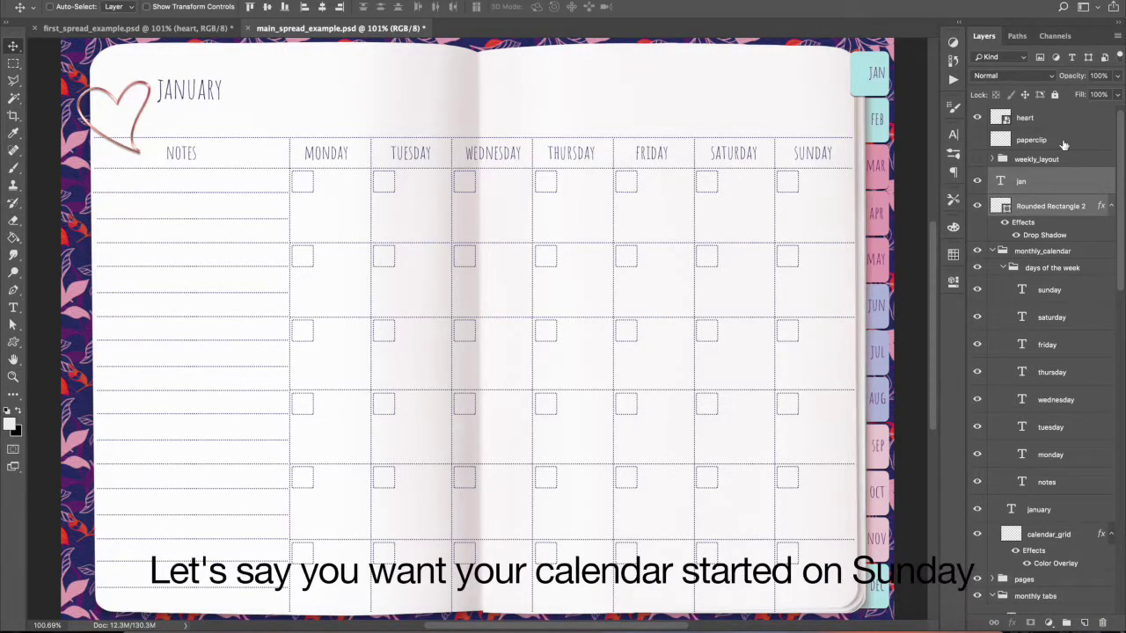
- In main_spread_example.psd, retype the calendar's Monday heading as SUNDAY and the Tuesday heading as MONDAY
click(1038, 293)
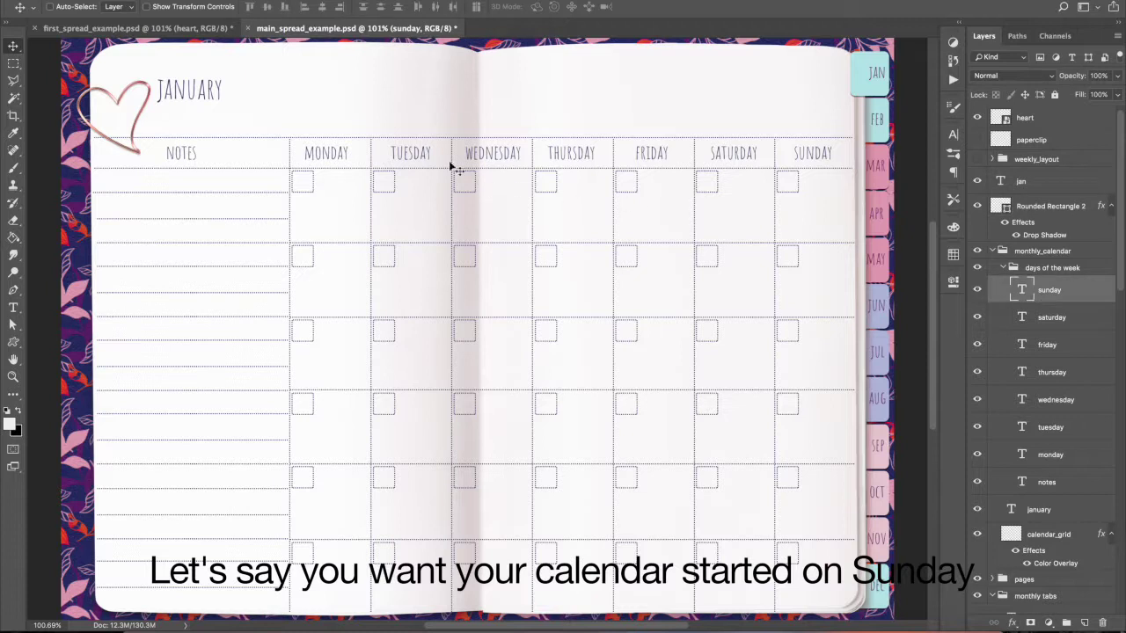
double_click(327, 156)
double_click(334, 157)
text(SUNDAY)
click(1033, 455)
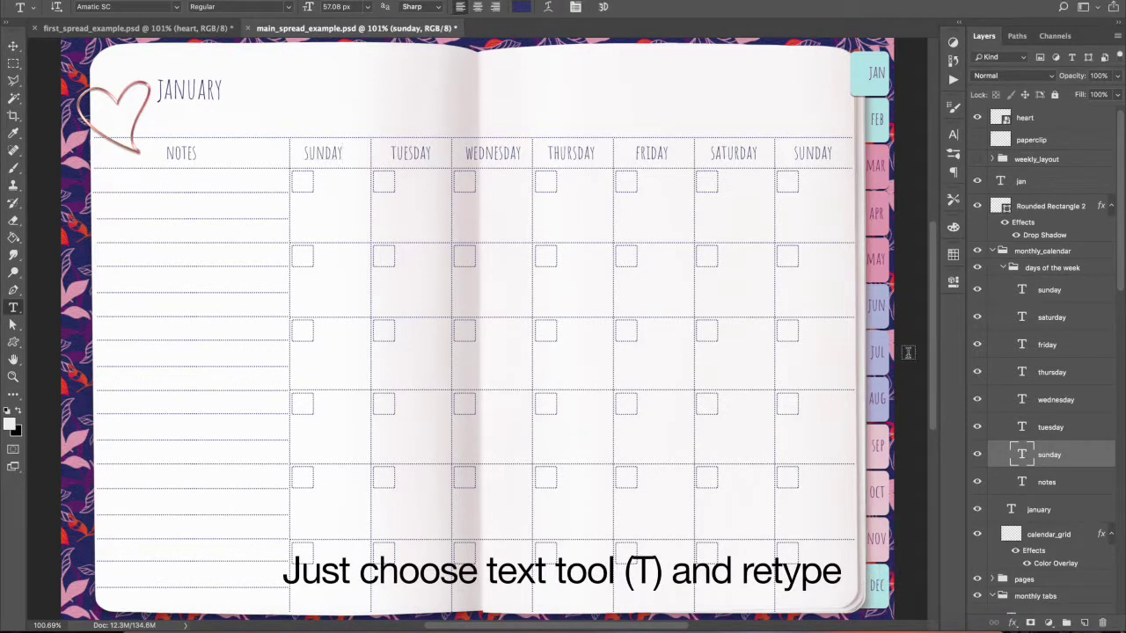
click(421, 163)
double_click(422, 172)
text(MOND)
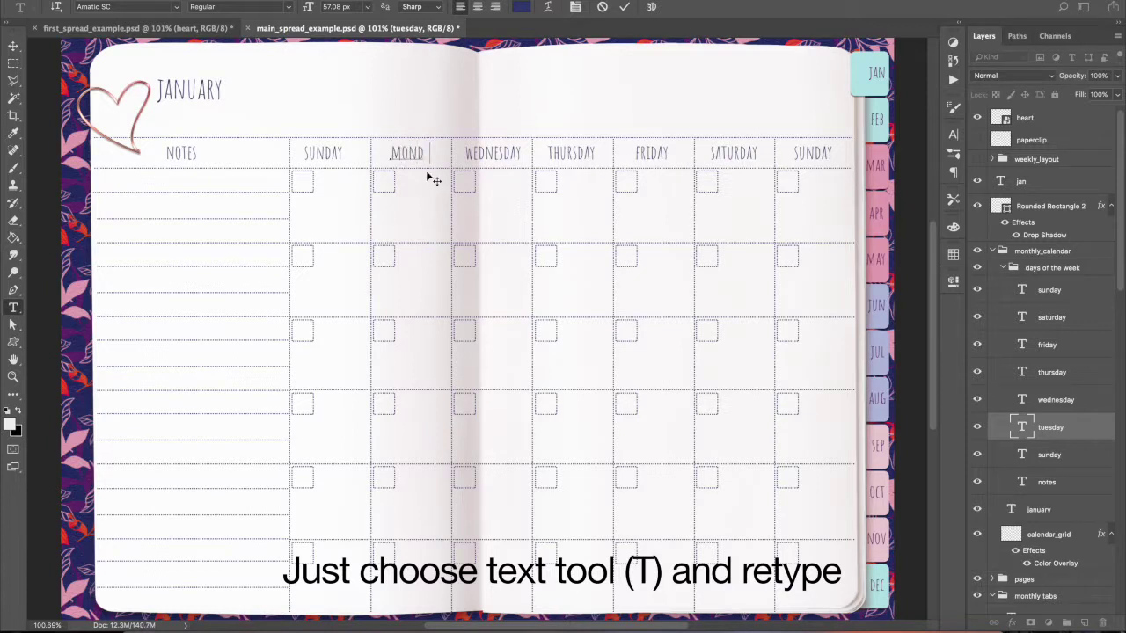
click(1035, 431)
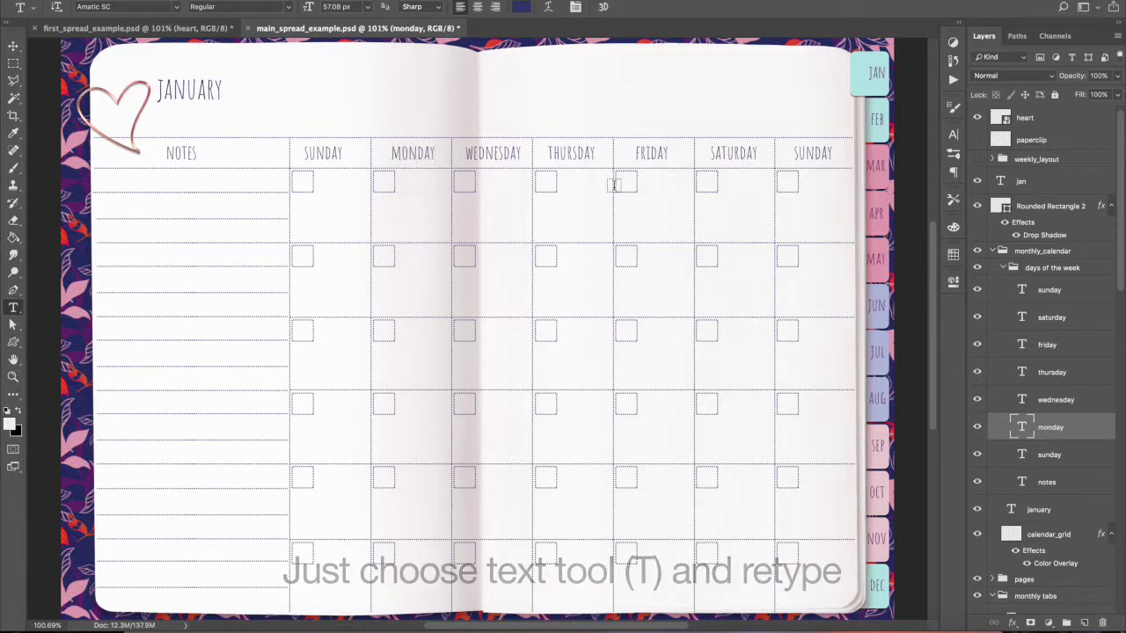
- Retype the calendar's Wednesday heading as TUESDAY and the Thursday heading as WEDNESDAY
click(502, 157)
double_click(501, 156)
text(TUESDAY)
click(572, 154)
double_click(572, 154)
text(WEDNE)
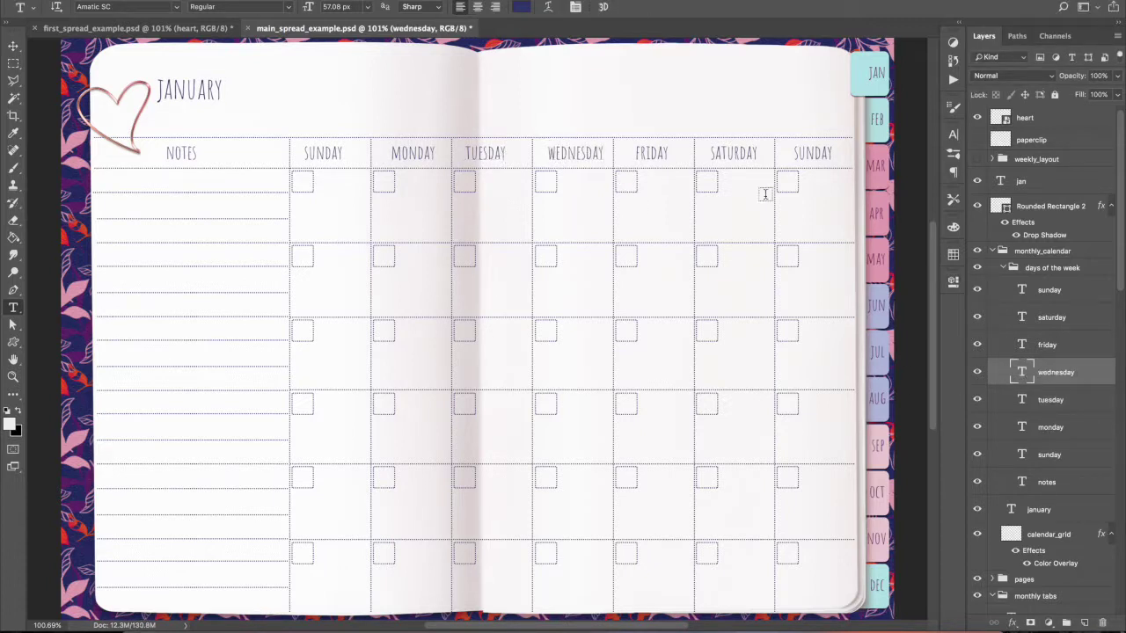
- Retype the calendar's Friday heading as THURSDAY and commit the text
click(658, 158)
double_click(658, 159)
text(THURSDAY)
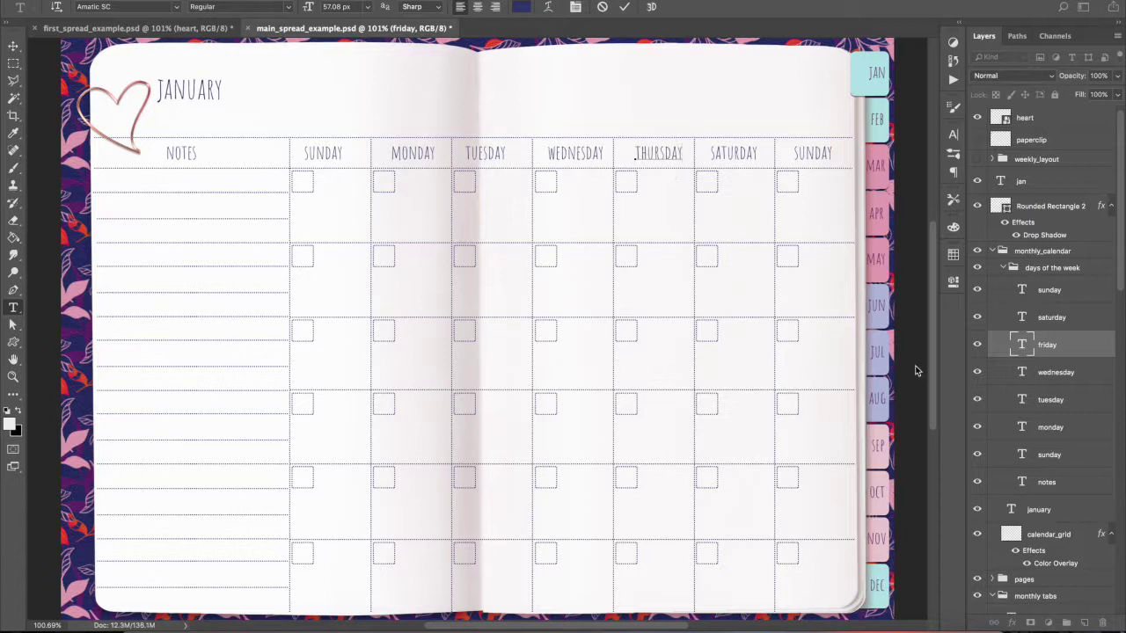
click(999, 349)
key(v)
key(t)
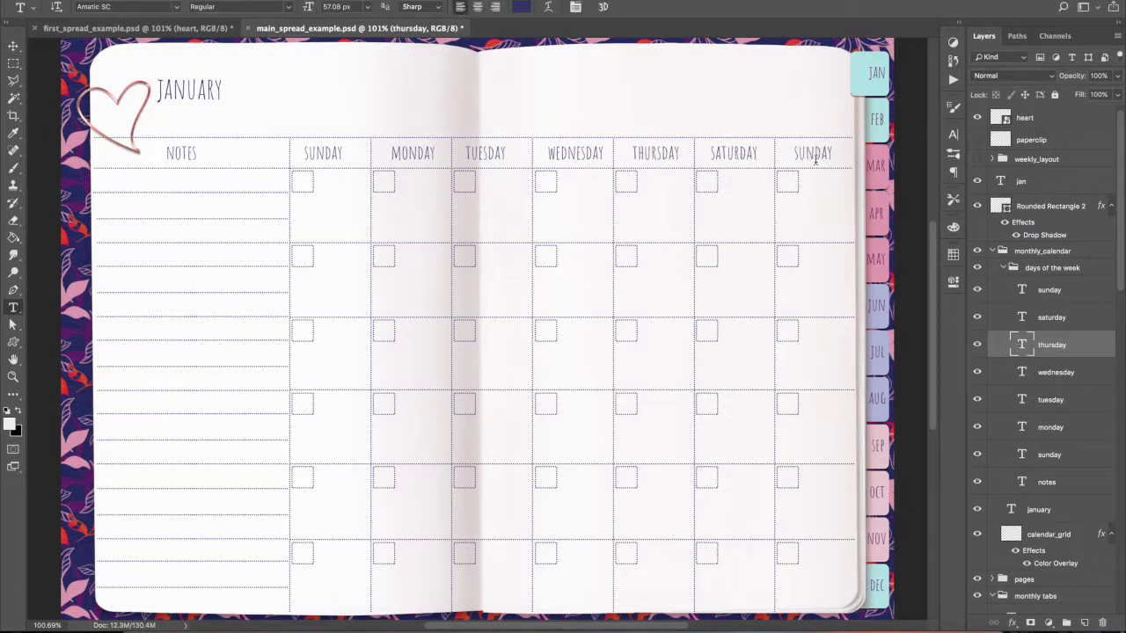
- Retype the calendar's Saturday heading as FRIDAY and the last column's Sunday heading as SATURDAY
click(742, 159)
double_click(742, 159)
text(friday)
key(ctrl+Return)
click(824, 169)
double_click(824, 169)
text(saturday)
double_click(827, 173)
text(saturday)
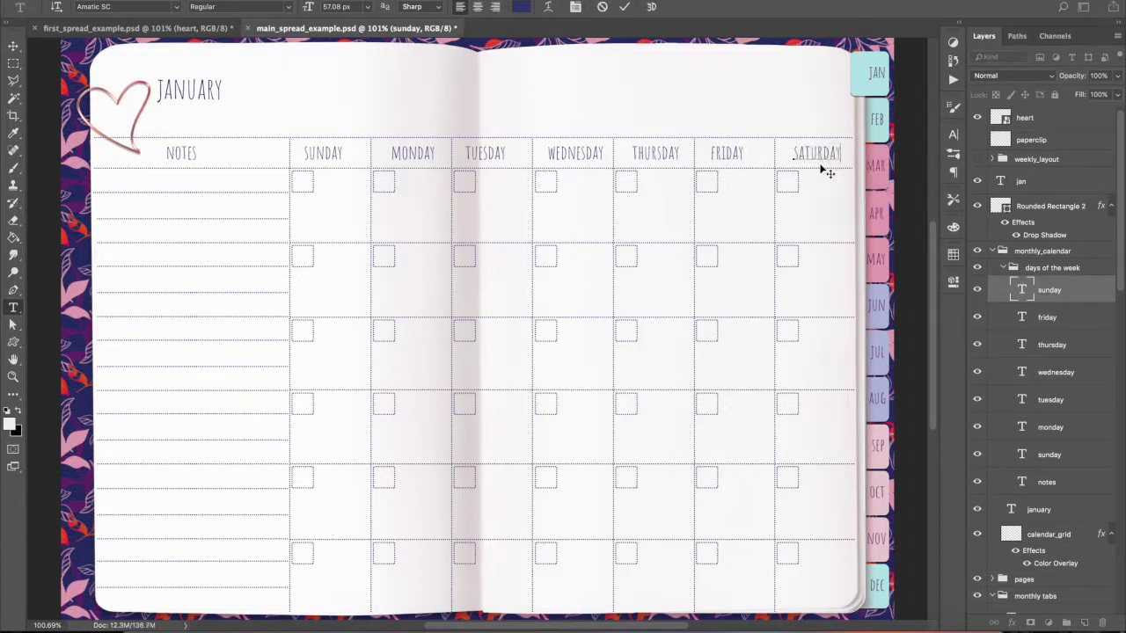
key(ctrl+Return)
- Nudge the SATURDAY heading slightly left with the Move tool to align it in its column
key(v)
key(Left)
key(Left)
key(Left)
key(Left)
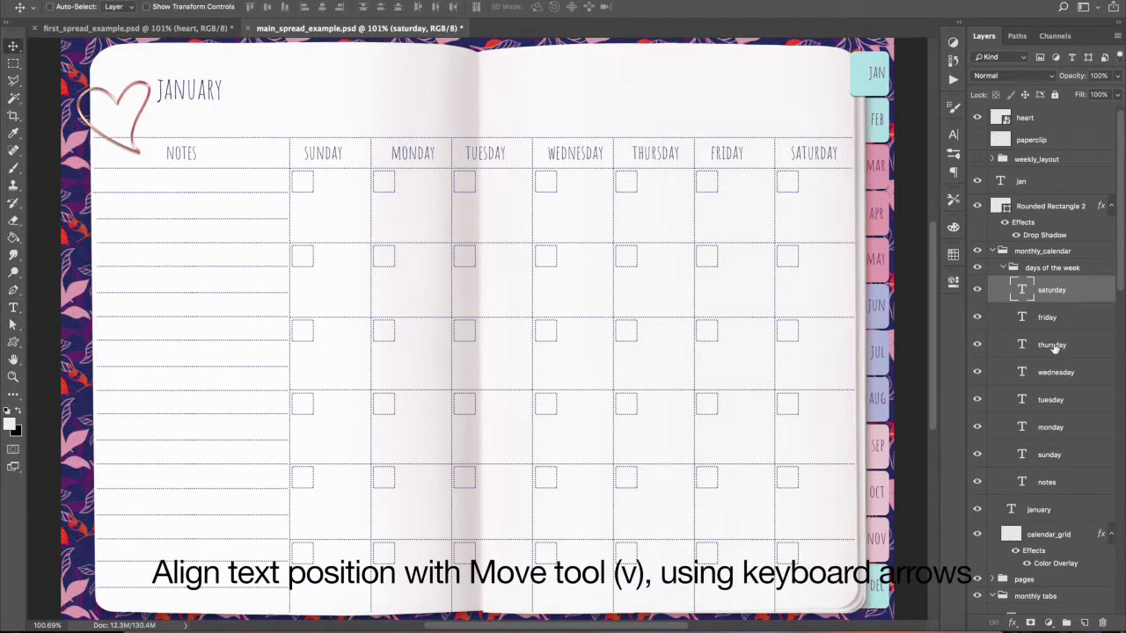
- Nudge the FRIDAY heading slightly right to align it in its calendar column
click(1055, 316)
key(Right)
key(Right)
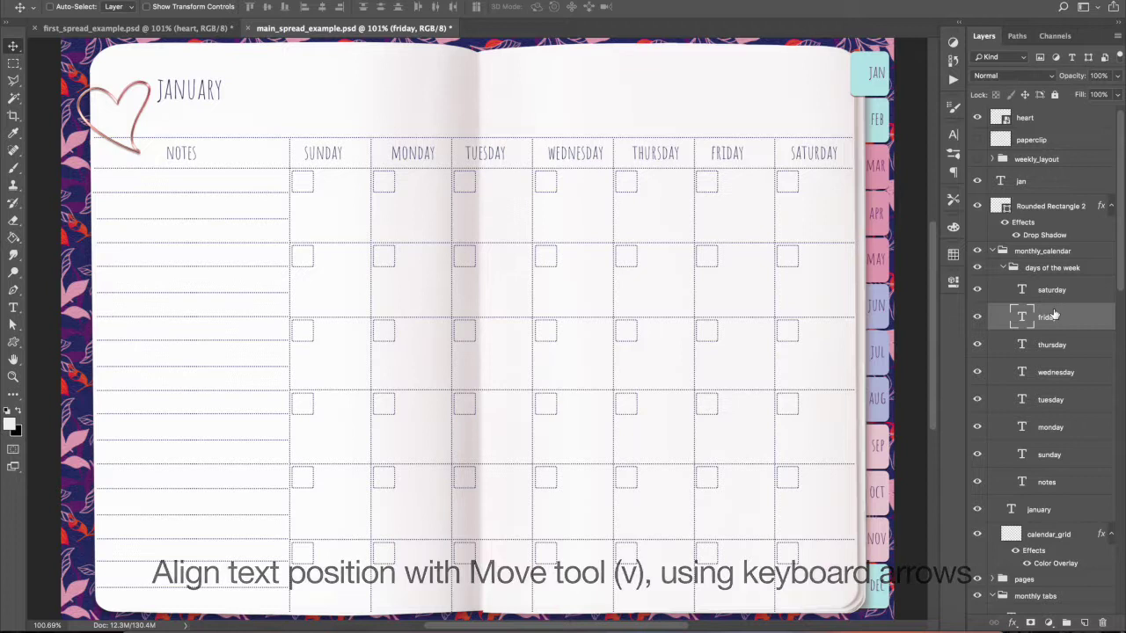
key(Right)
key(Right)
key(Right)
key(Right)
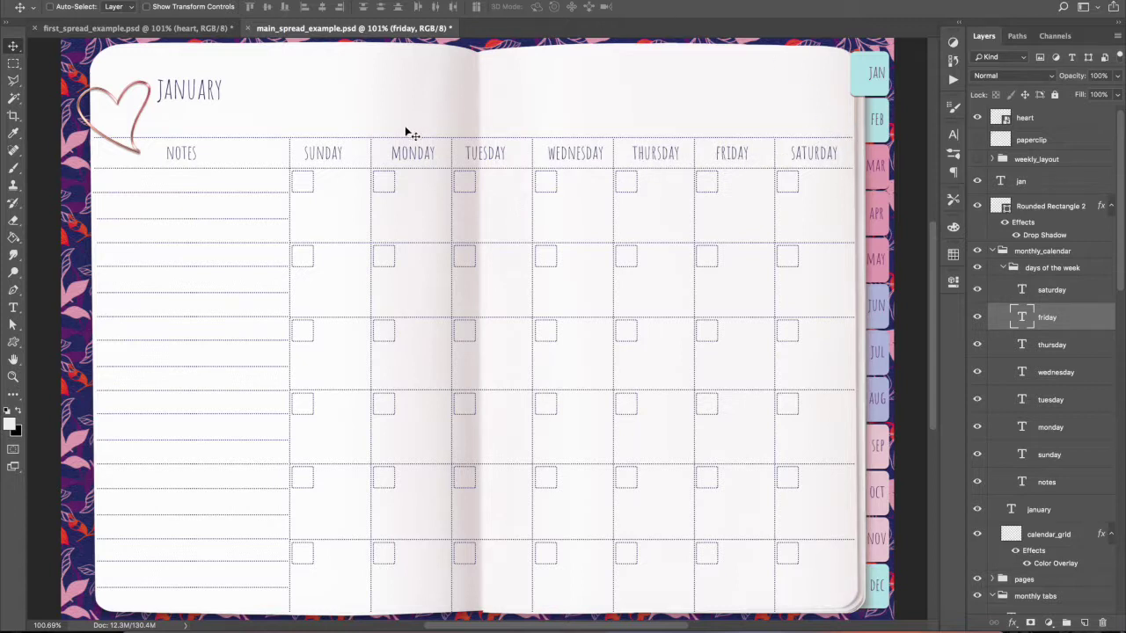
- Retype the NOTES heading above the lined column as TO DO and commit the text
key(t)
click(183, 153)
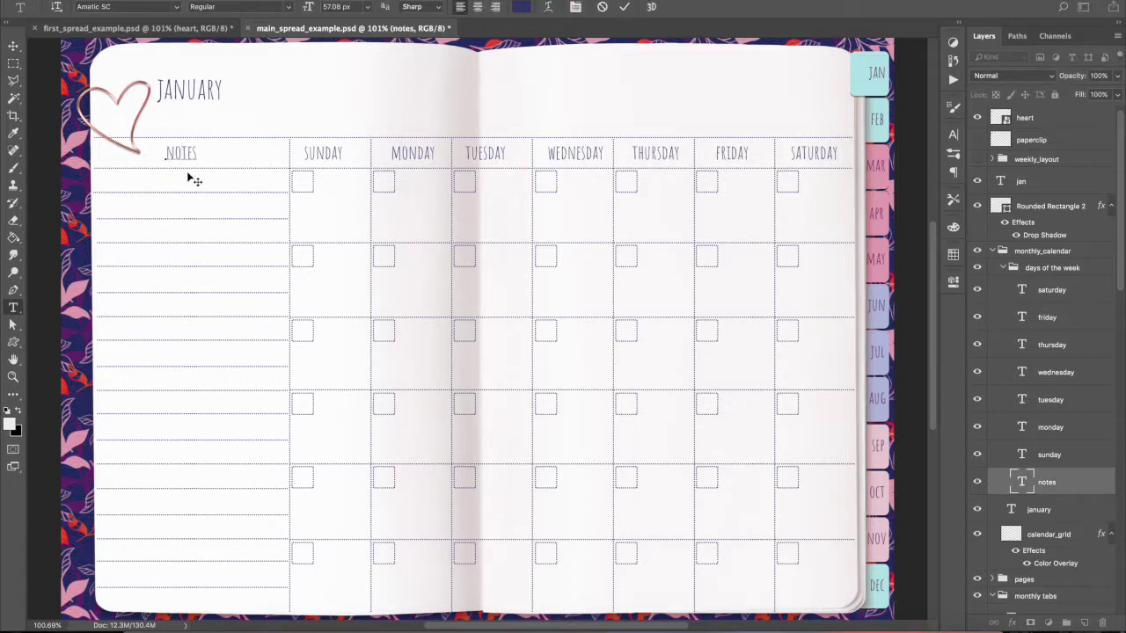
drag(167, 153, 197, 154)
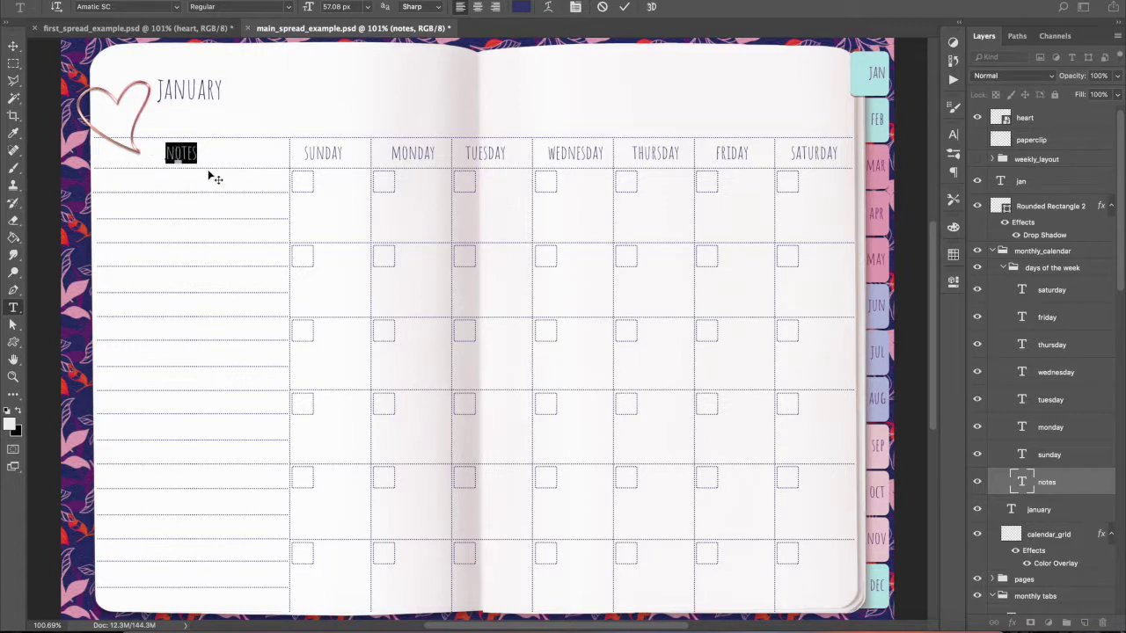
key(BackSpace)
text(TO DO)
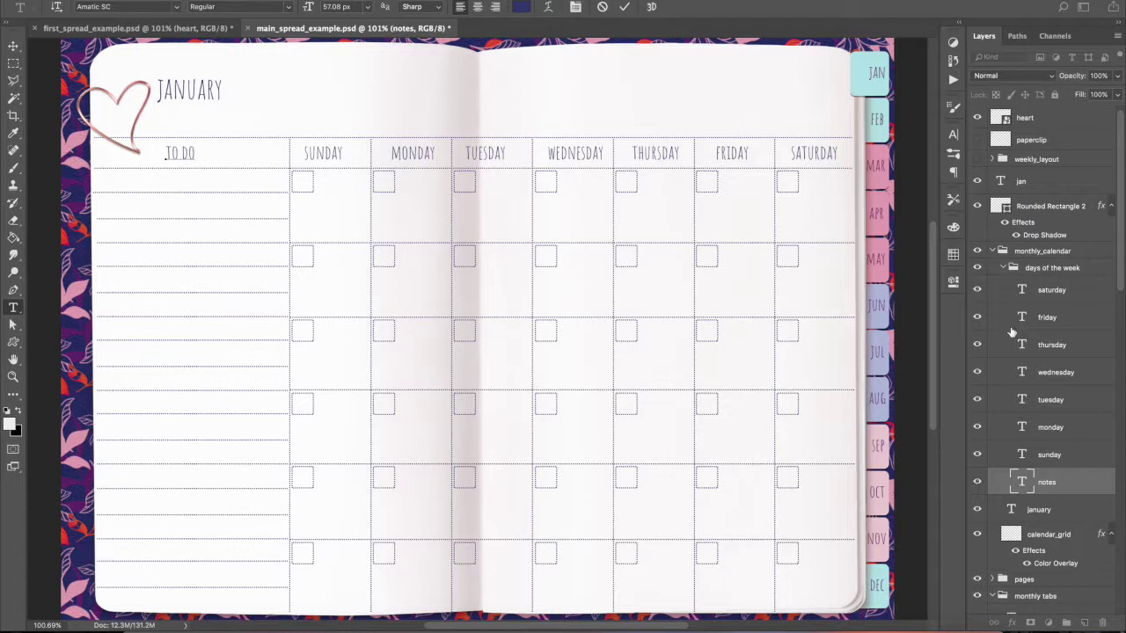
click(1064, 486)
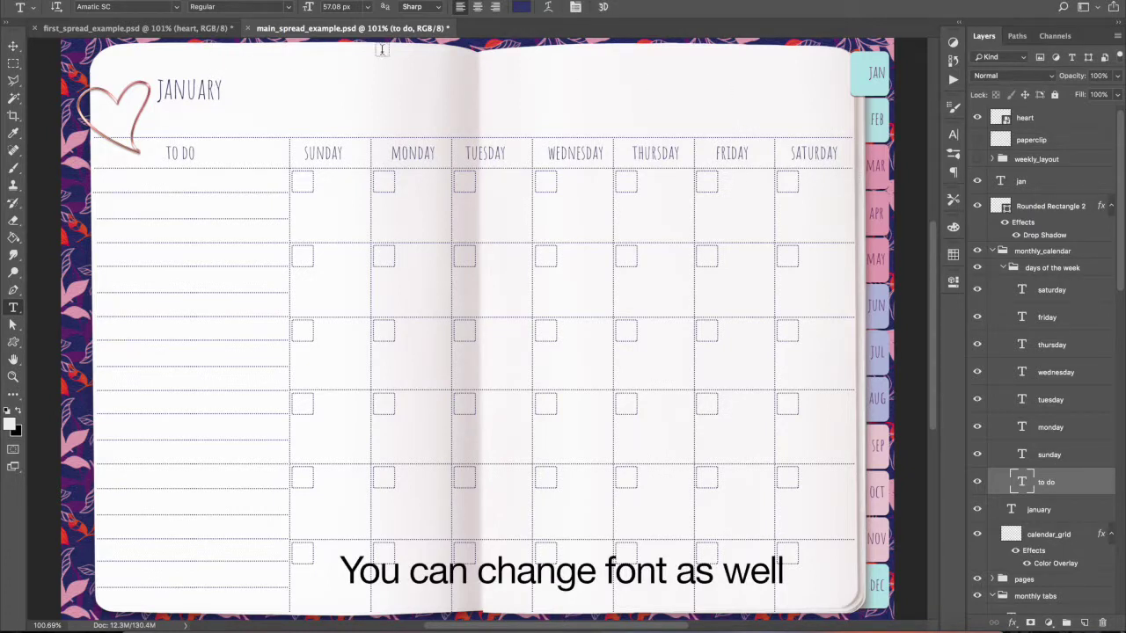
- Change the SUNDAY heading's font to Bebas Neue and commit the text
click(327, 153)
drag(304, 154, 345, 154)
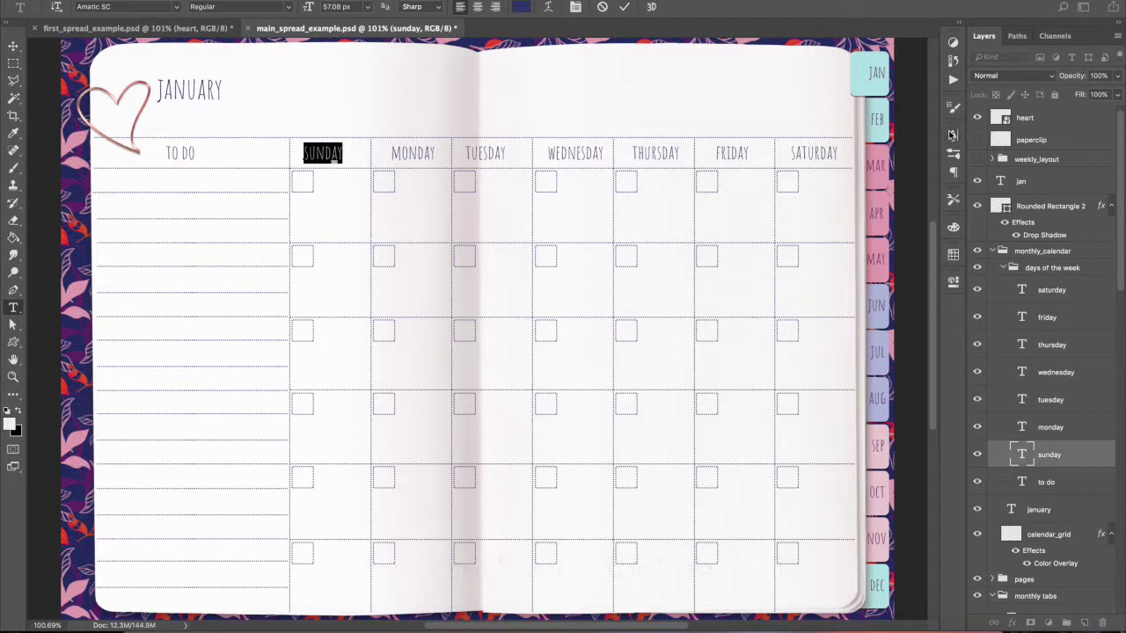
click(953, 134)
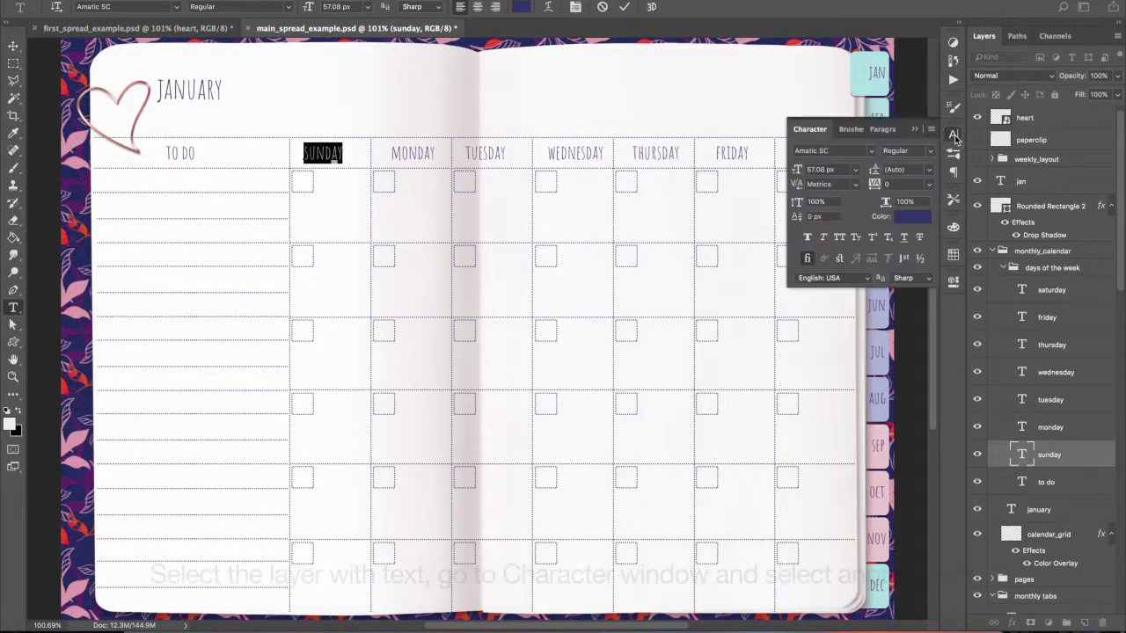
click(872, 152)
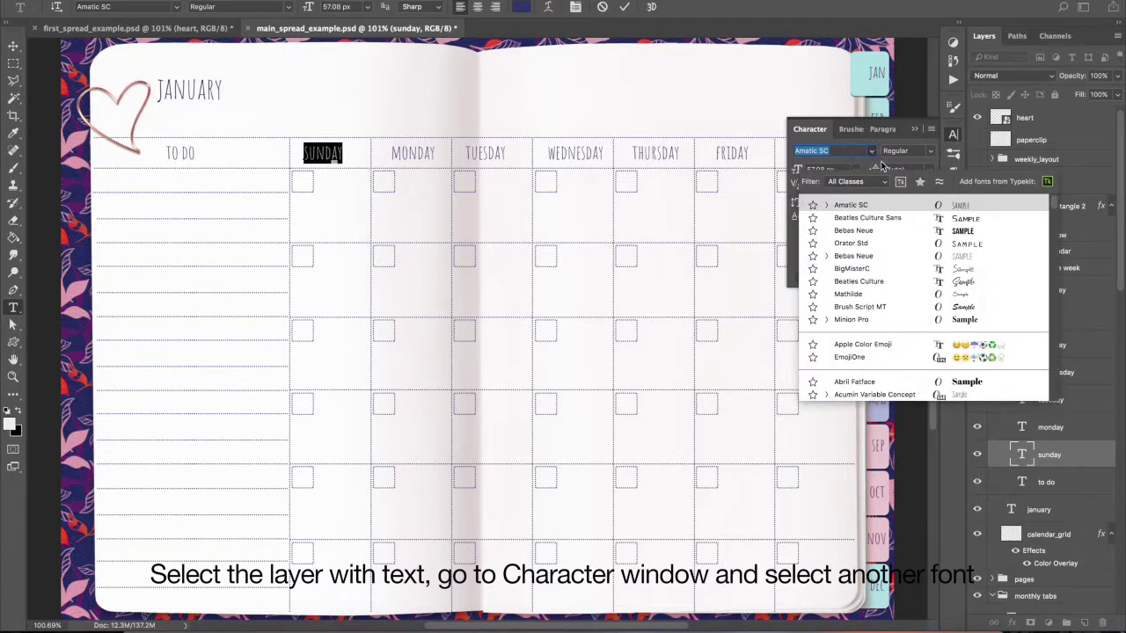
click(896, 232)
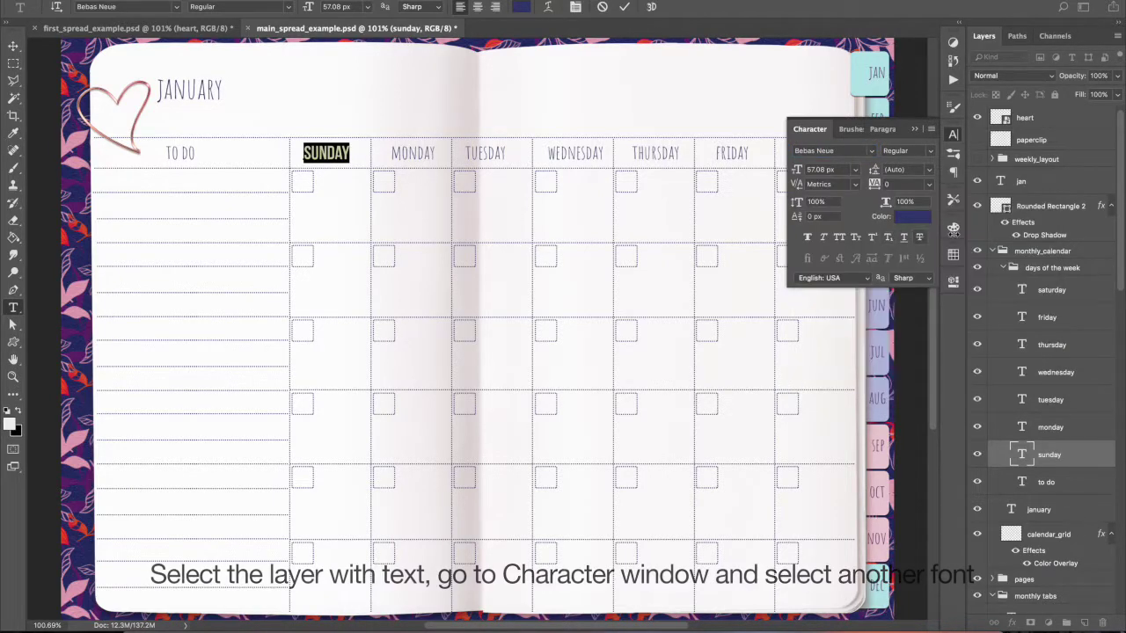
click(1062, 456)
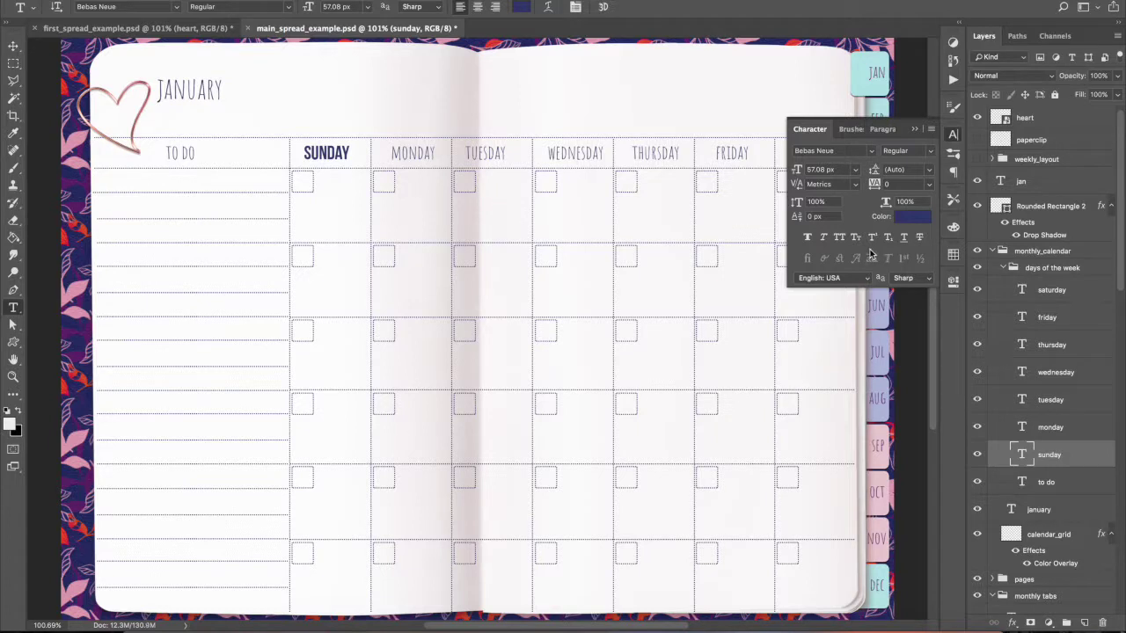
click(953, 134)
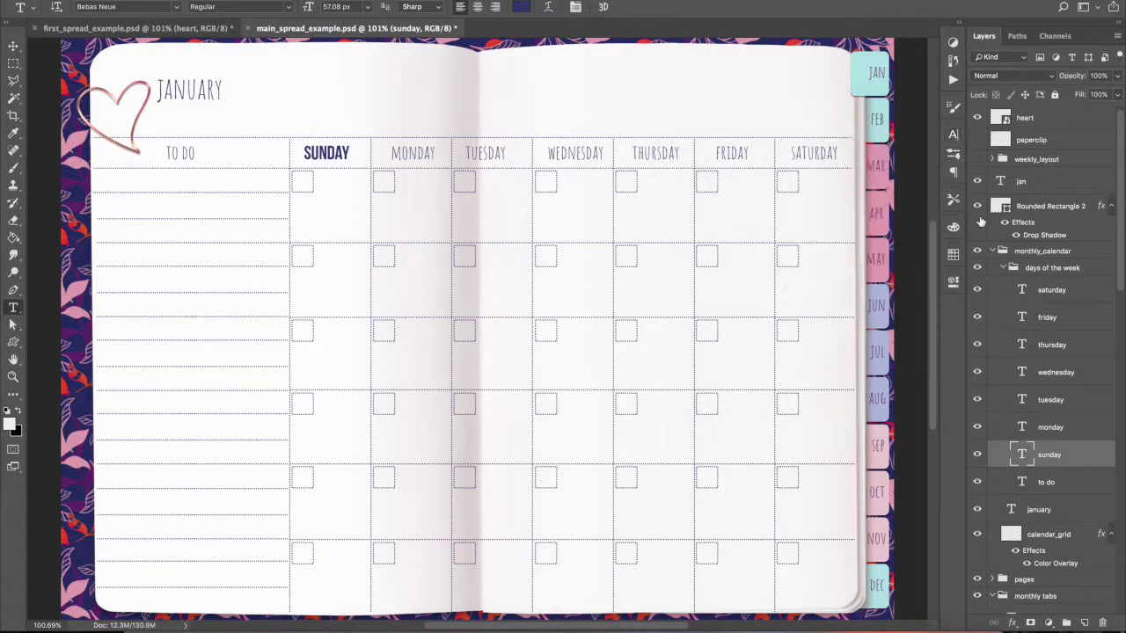
- Change the font of the monday through saturday text layers together to Bebas Neue
click(1060, 429)
shift+click(1051, 290)
click(953, 134)
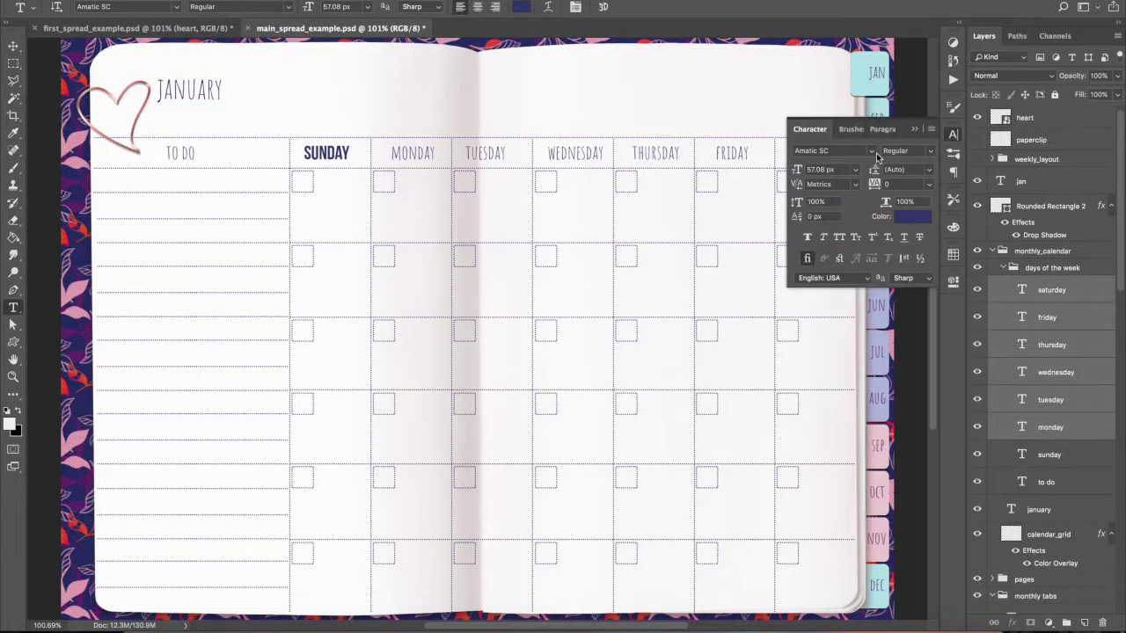
click(873, 151)
click(866, 206)
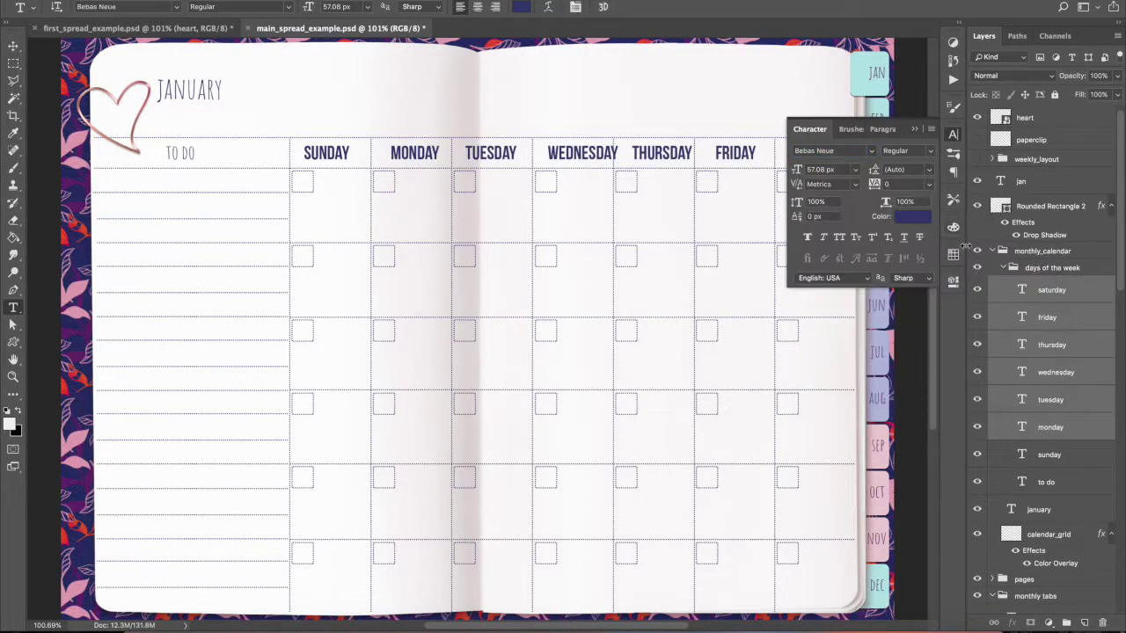
click(952, 135)
- Nudge the WEDNESDAY heading left with the Move tool until it is centred in its column
key(v)
click(588, 154)
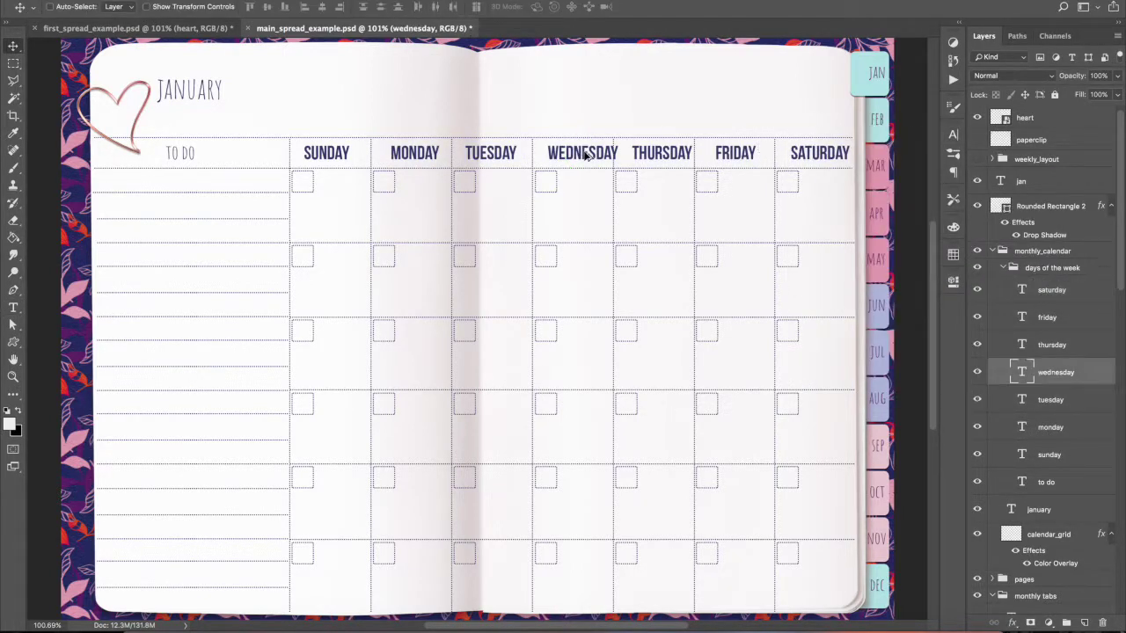
key(Left)
key(Left)
key(Left)
key(Left)
key(Left)
key(Left)
key(Left)
key(Left)
key(Left)
key(Left)
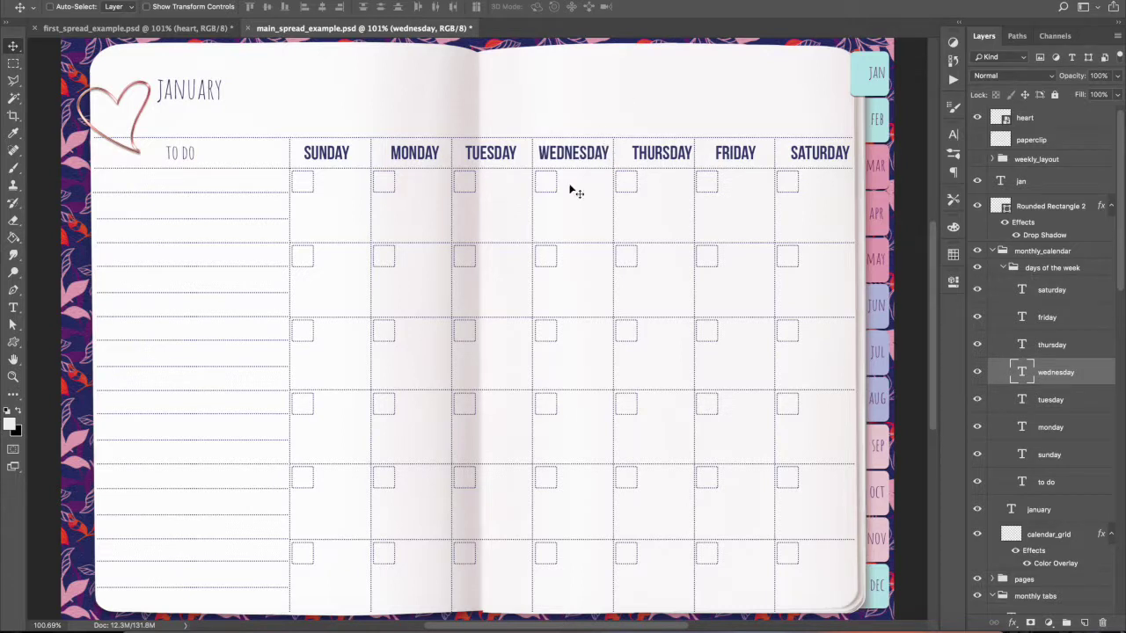
- Nudge the THURSDAY heading left to centre it in its column
click(651, 167)
key(Left)
key(Left)
key(Left)
key(Left)
key(Left)
key(Left)
key(Left)
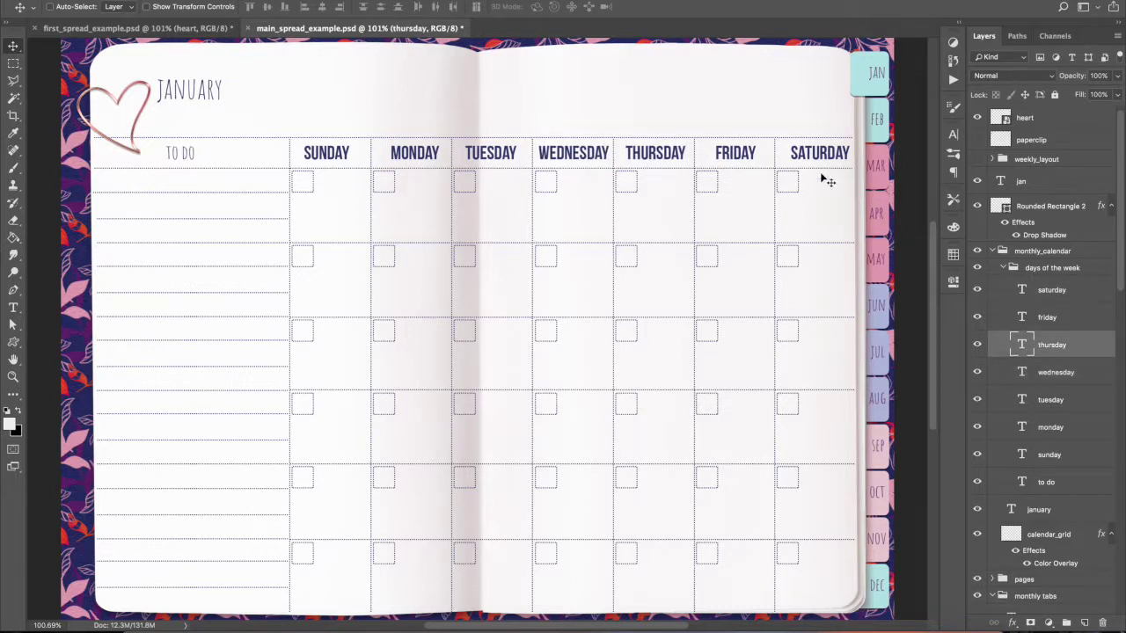
- Nudge the SATURDAY heading left to centre it in the last column
click(821, 157)
key(Left)
key(Left)
key(Left)
key(Left)
key(Left)
key(Left)
key(Left)
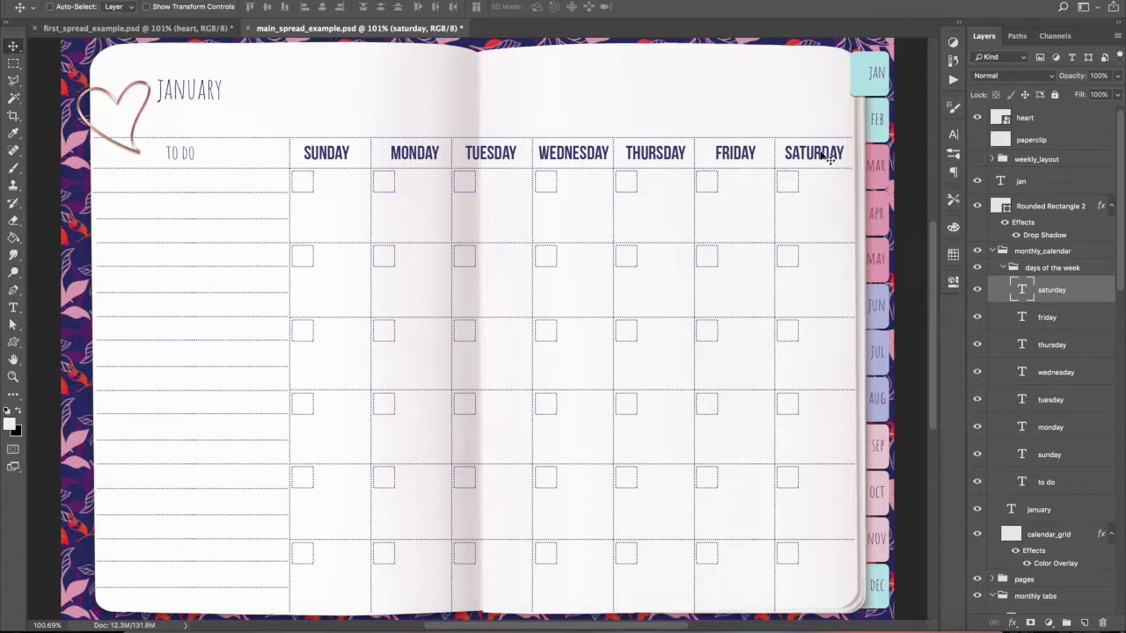
- Change the TO DO heading's font to Bebas Neue
click(1051, 483)
click(955, 135)
click(872, 152)
click(870, 210)
click(955, 137)
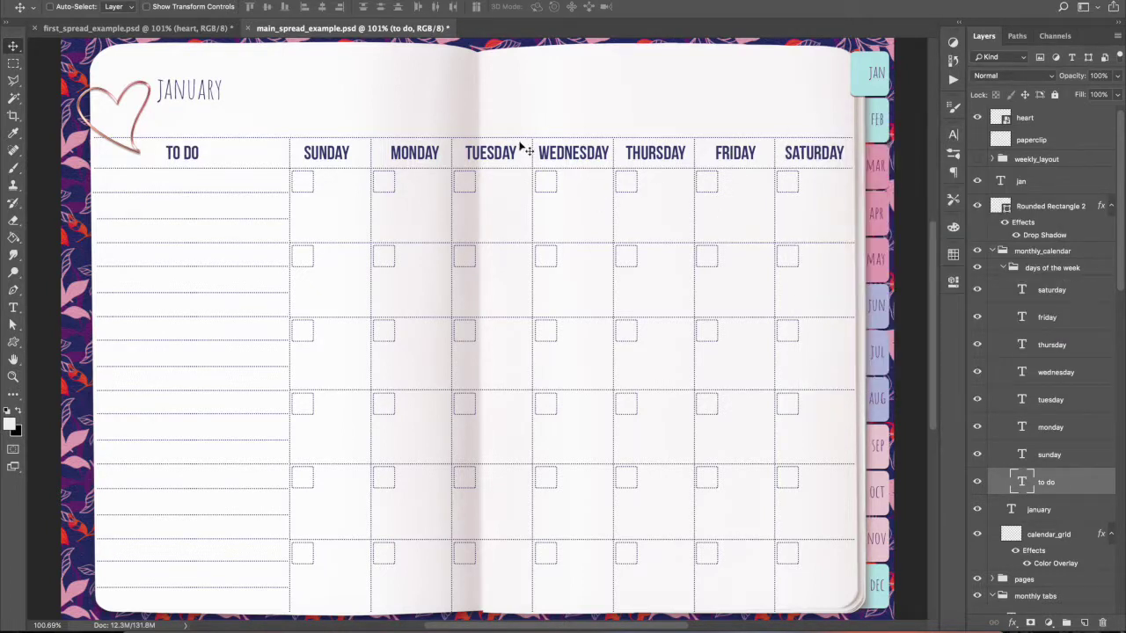
- Change the JANUARY title's font to Bebas Neue and commit the text
key(t)
click(211, 91)
drag(224, 91, 157, 89)
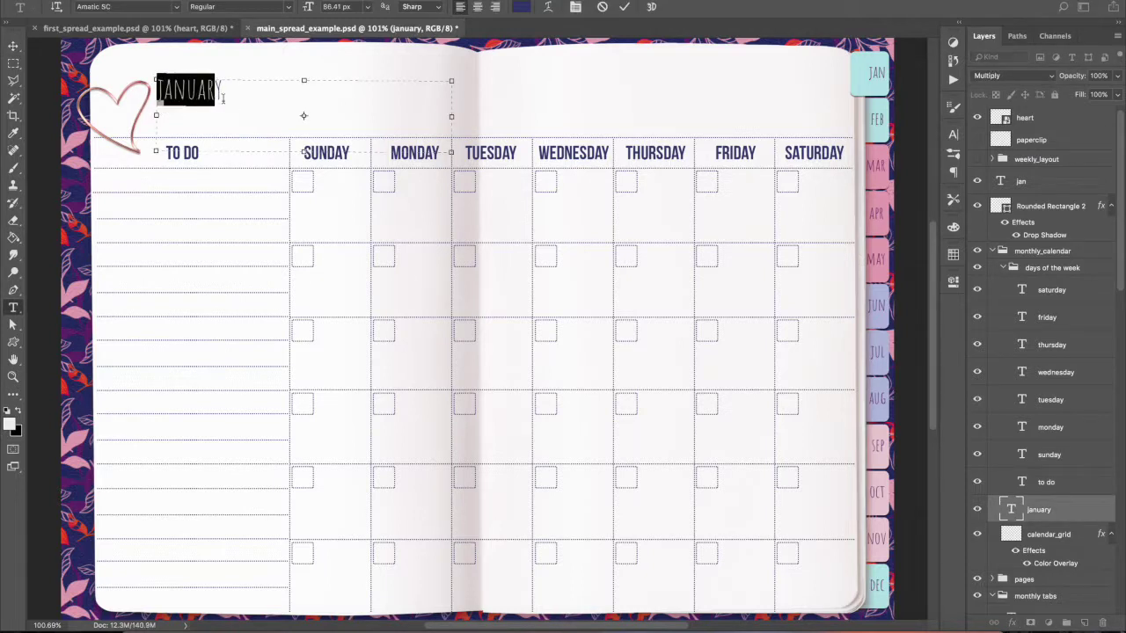
click(954, 135)
click(870, 152)
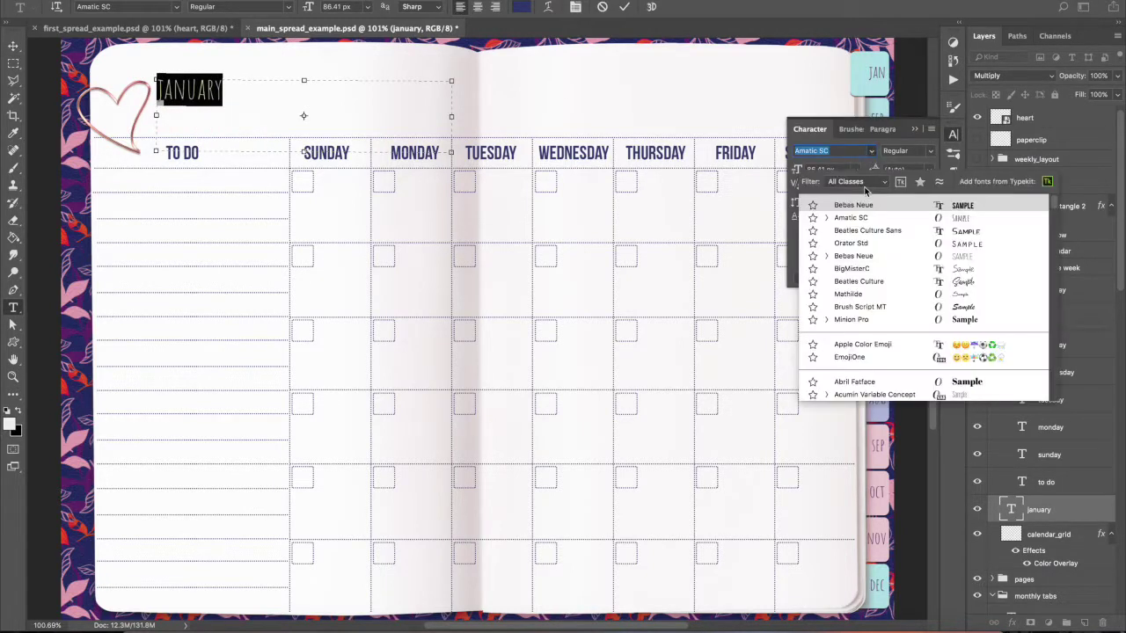
click(849, 208)
click(1047, 513)
click(954, 137)
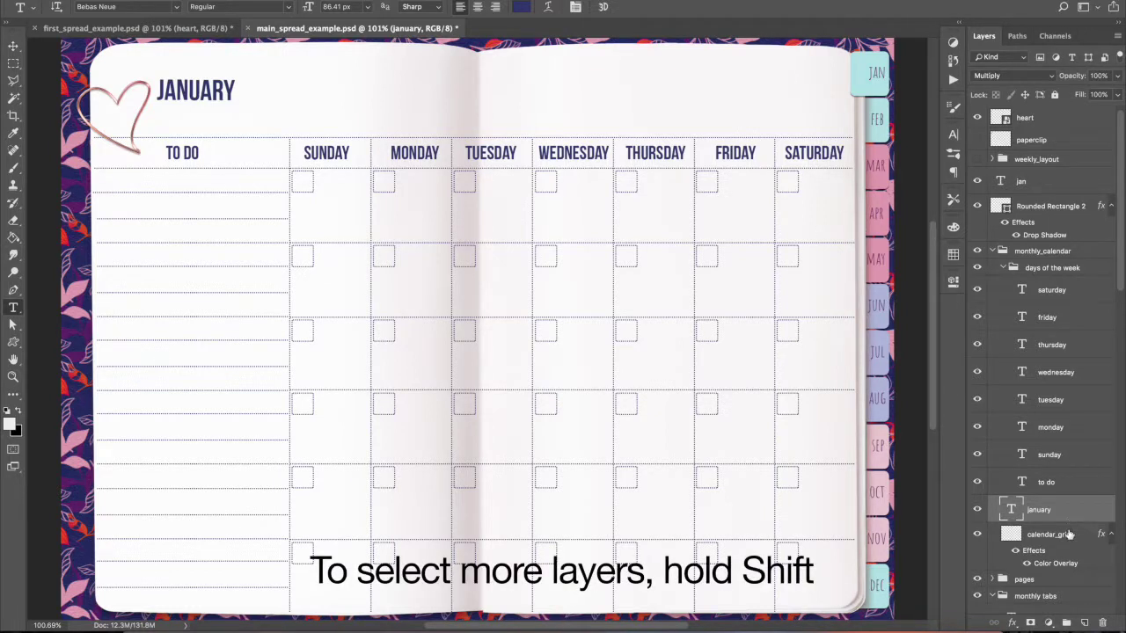
- Select all text layers from january up to saturday and sample the JAN tab's turquoise as their text color, after trying the background's purple and pink
shift+click(1087, 292)
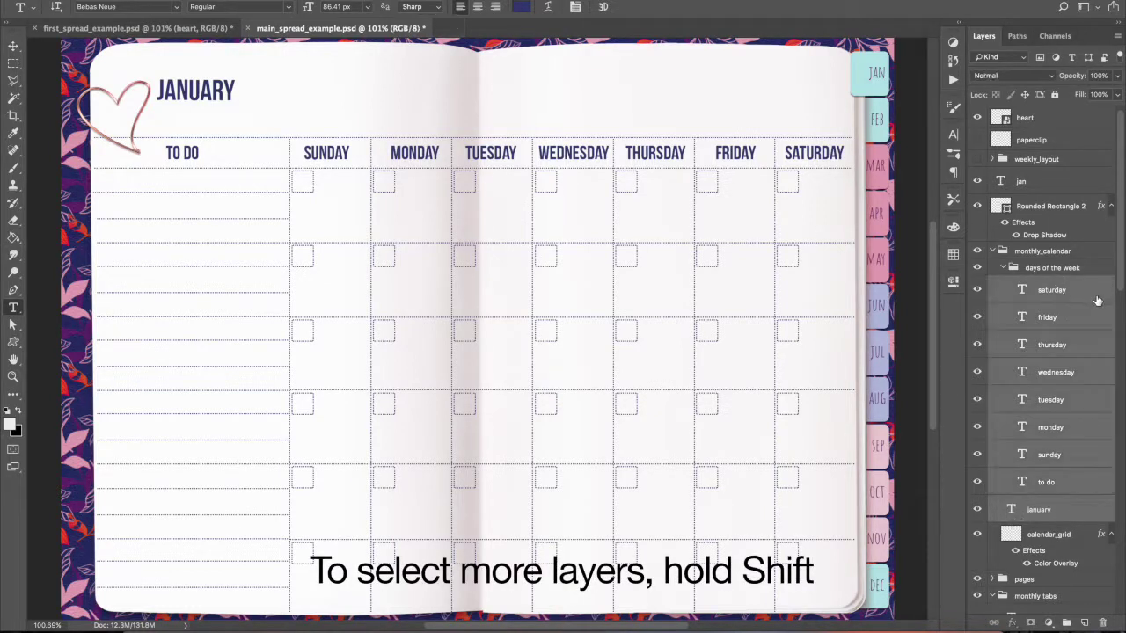
click(953, 135)
click(913, 217)
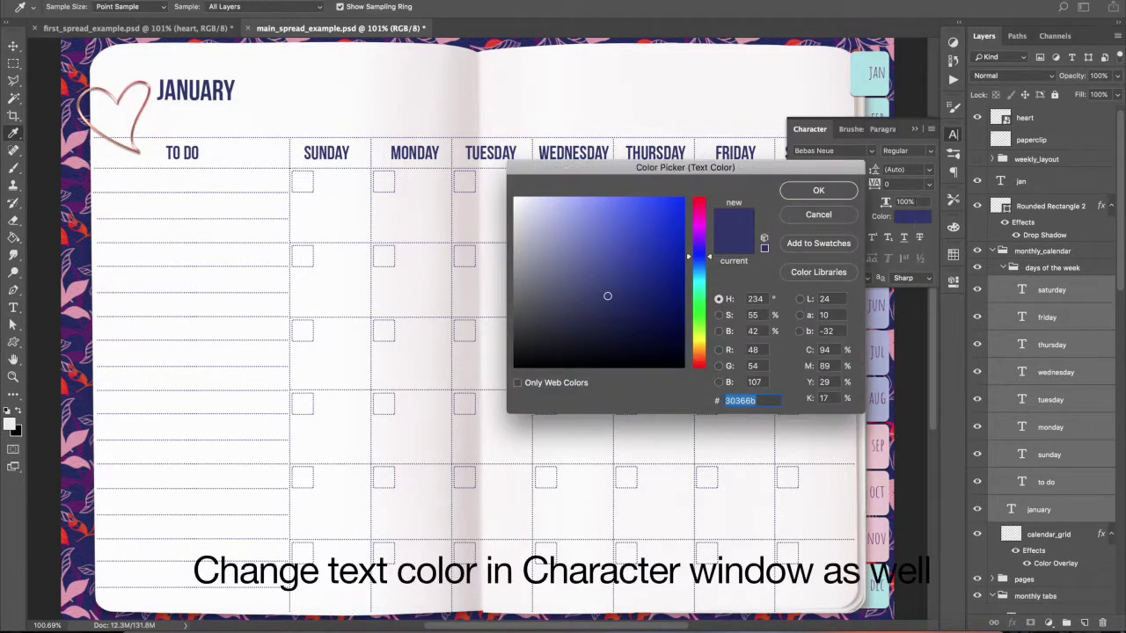
click(75, 177)
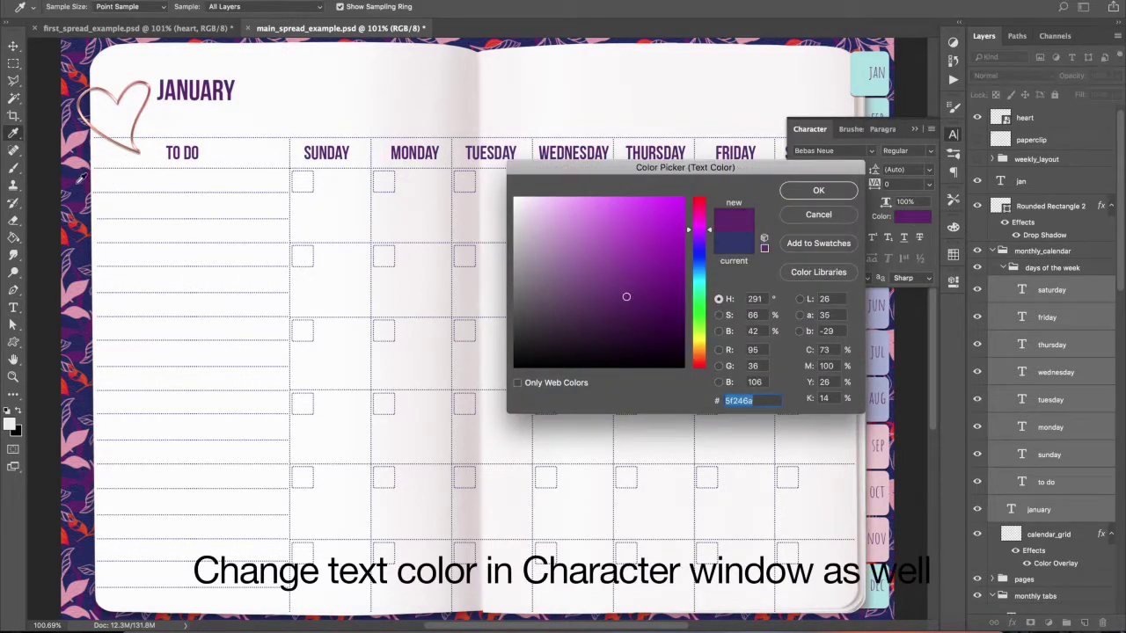
click(85, 133)
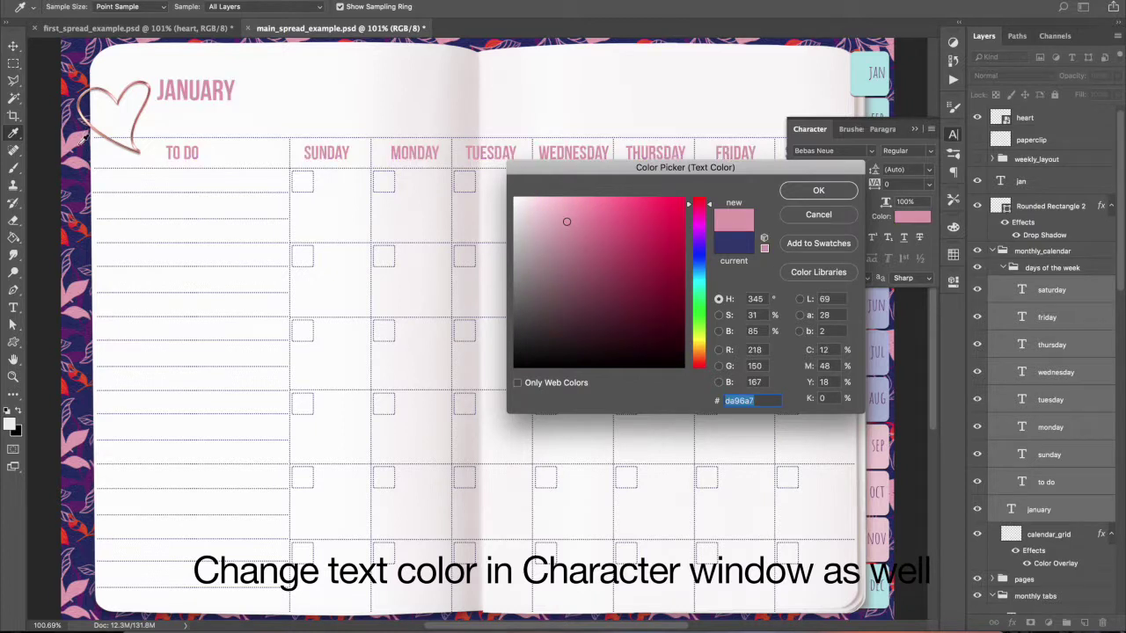
click(865, 82)
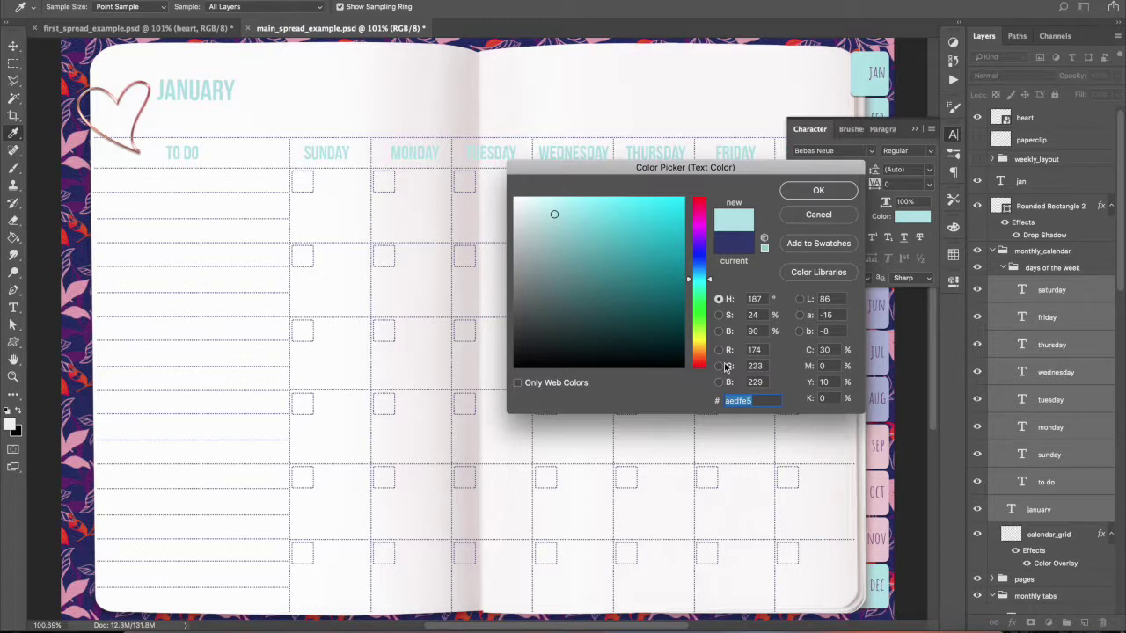
- Darken the selected text layers' turquoise to 77% brightness (#95bfc4) and apply the color
click(720, 332)
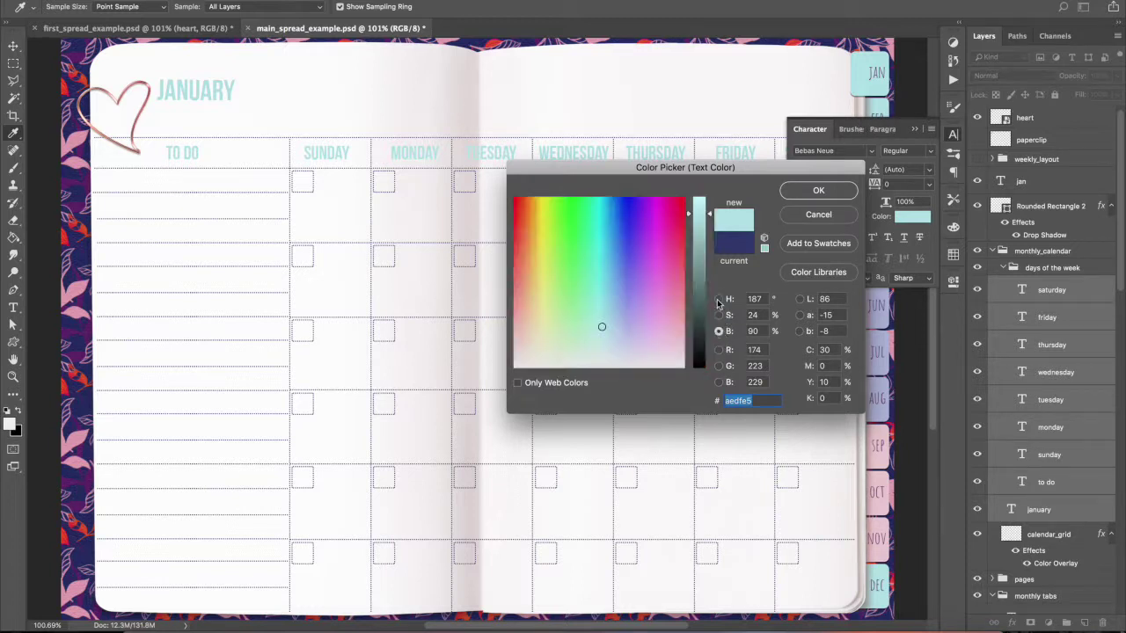
click(701, 257)
drag(699, 271, 700, 235)
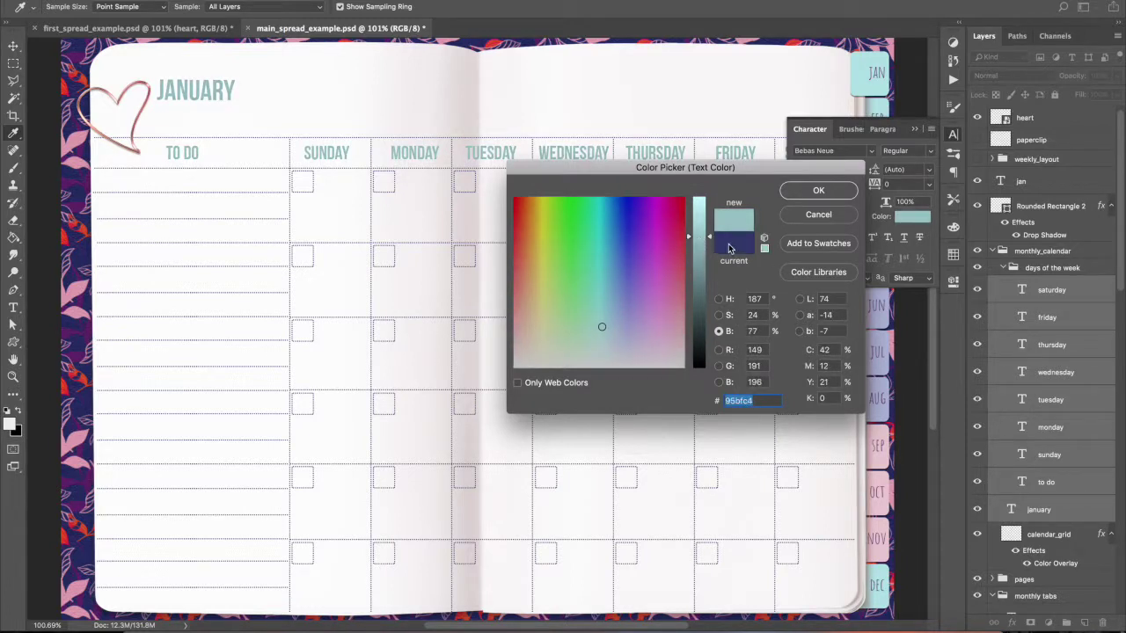
click(811, 192)
click(954, 133)
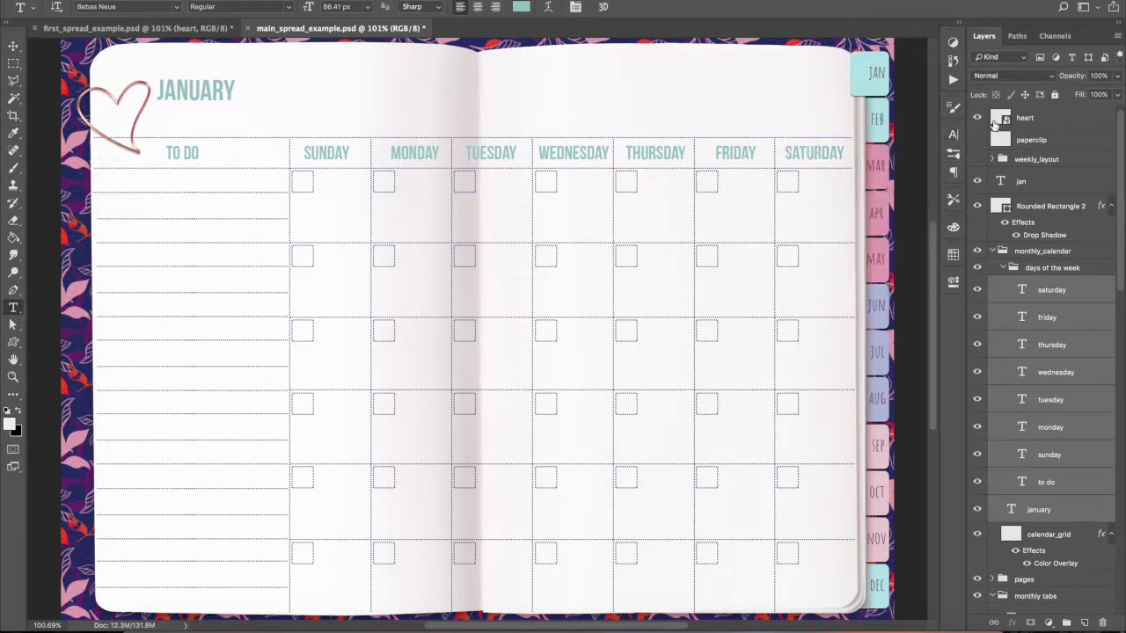
- Recolor the calendar_grid layer through its Color Overlay effect, using the teal sampled from the JANUARY title
click(1003, 268)
click(1012, 315)
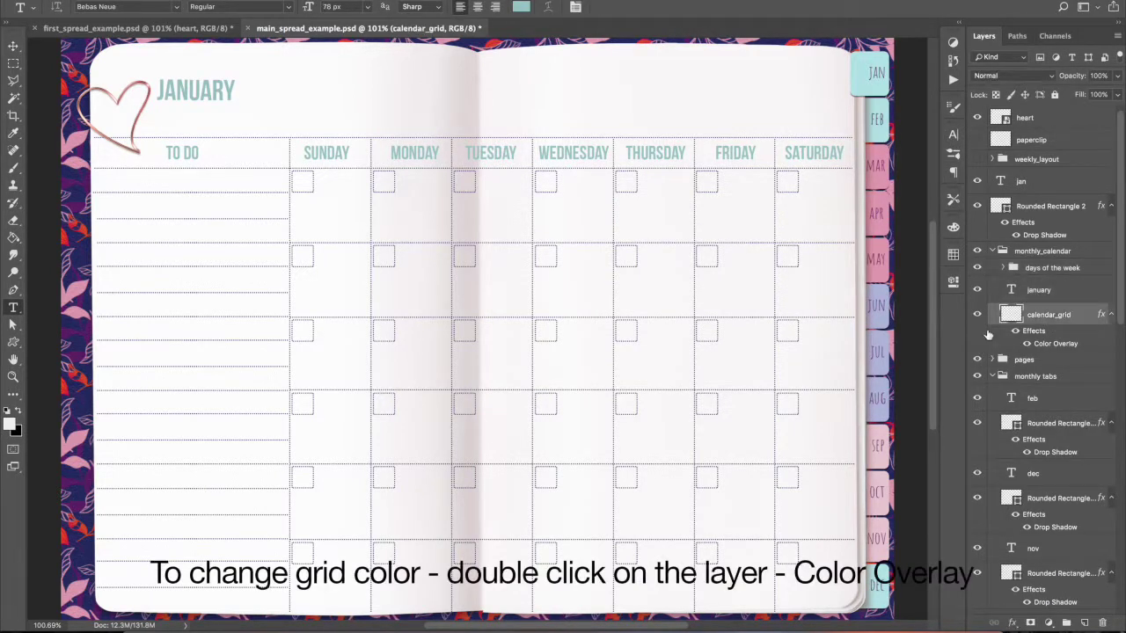
click(977, 315)
click(978, 315)
double_click(1055, 344)
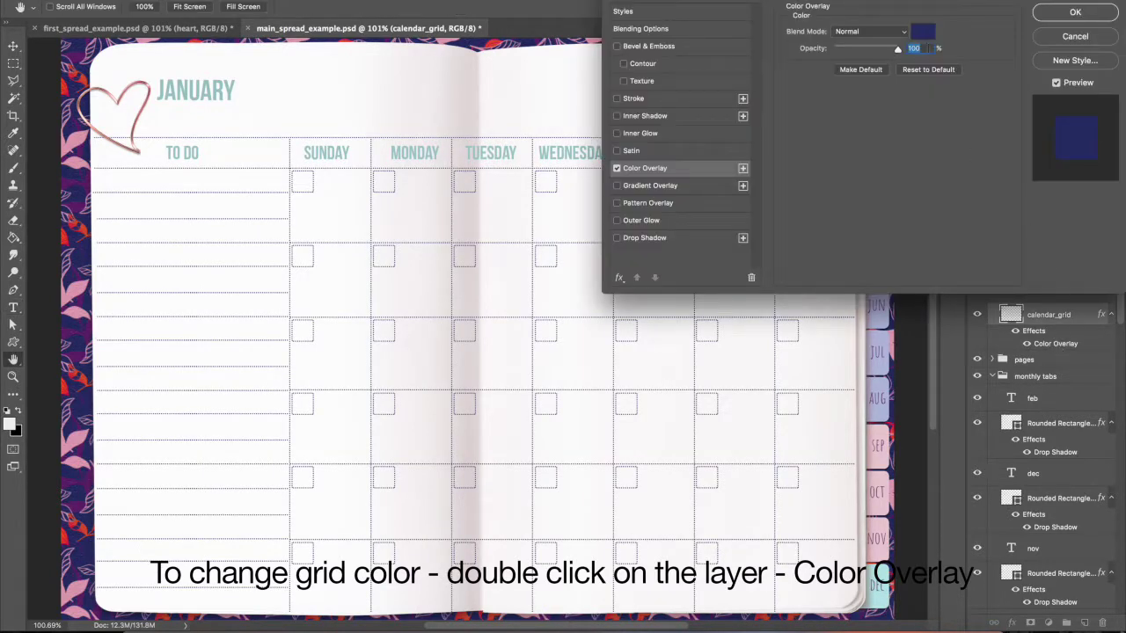
drag(873, 1, 766, 248)
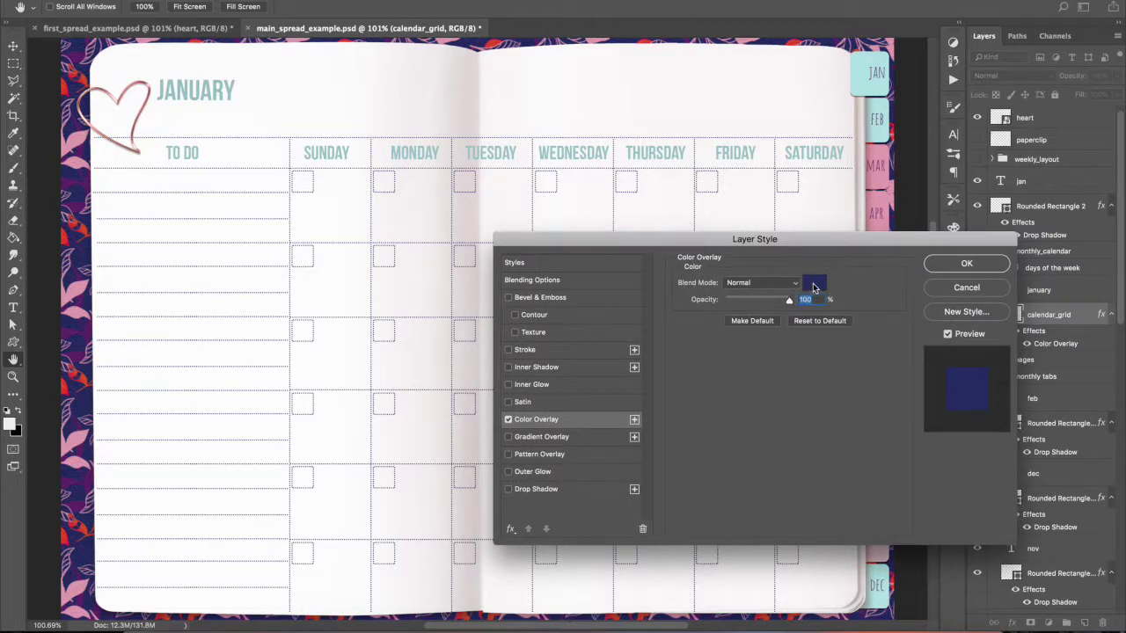
click(814, 286)
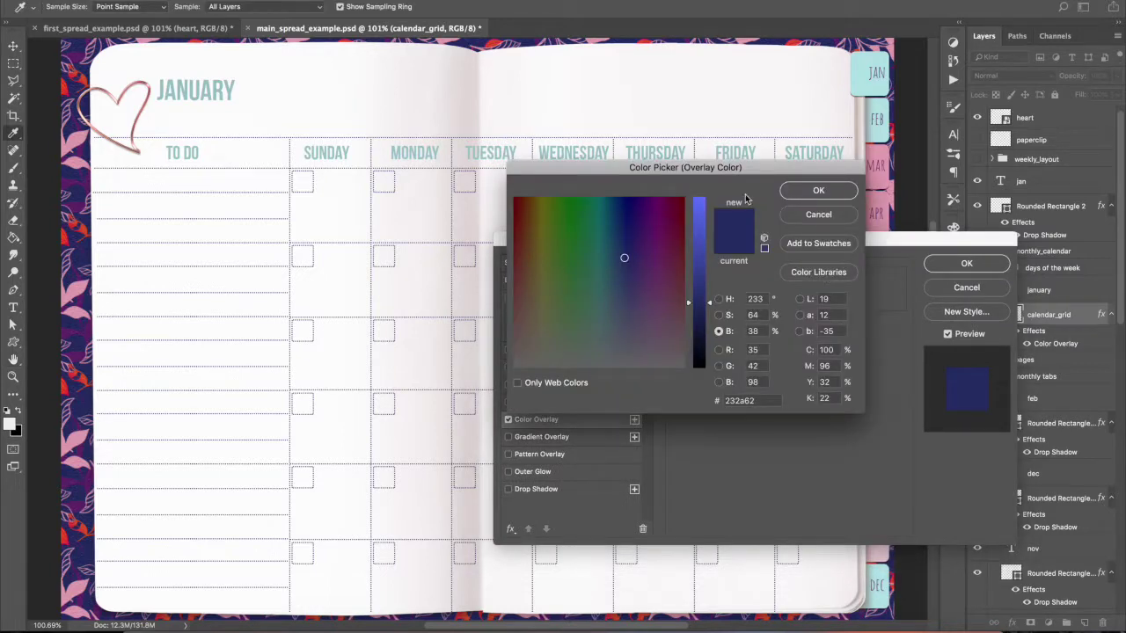
click(190, 87)
click(817, 192)
click(942, 267)
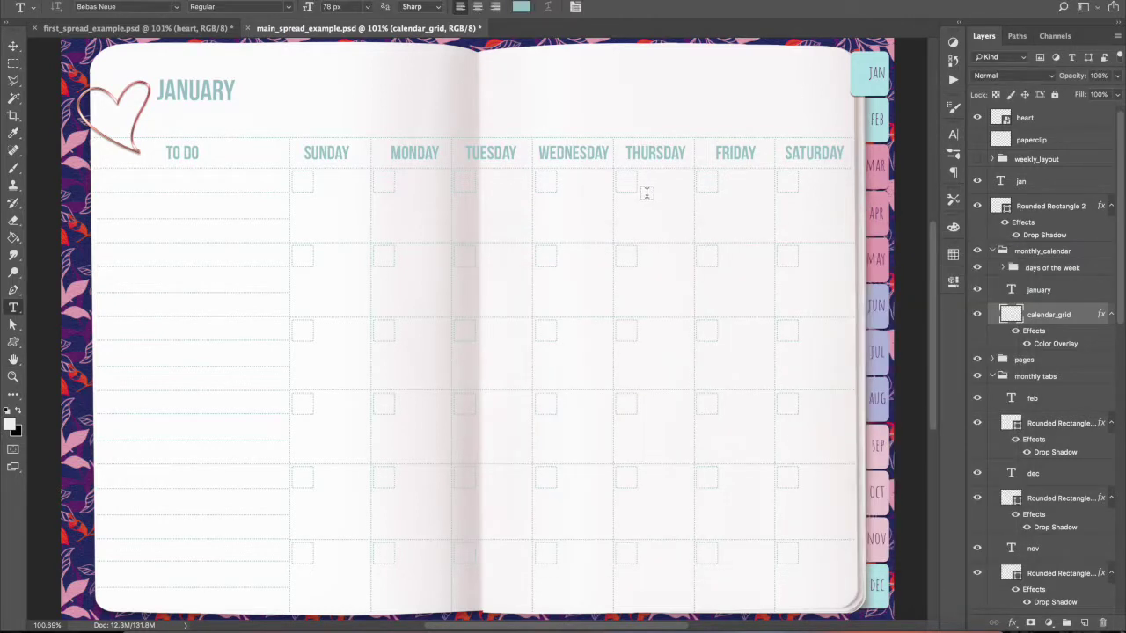
- Add the date 1 as text in Sunday's first-row date box and scale it down to fit the box
click(299, 182)
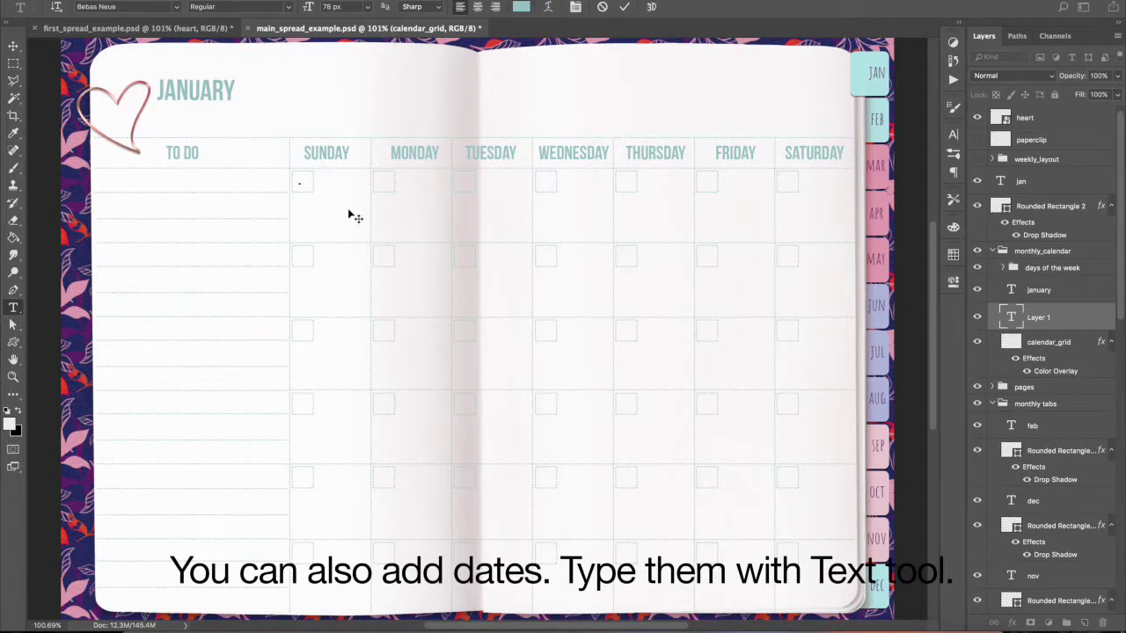
text(1)
key(ctrl+Return)
key(v)
drag(402, 206, 405, 204)
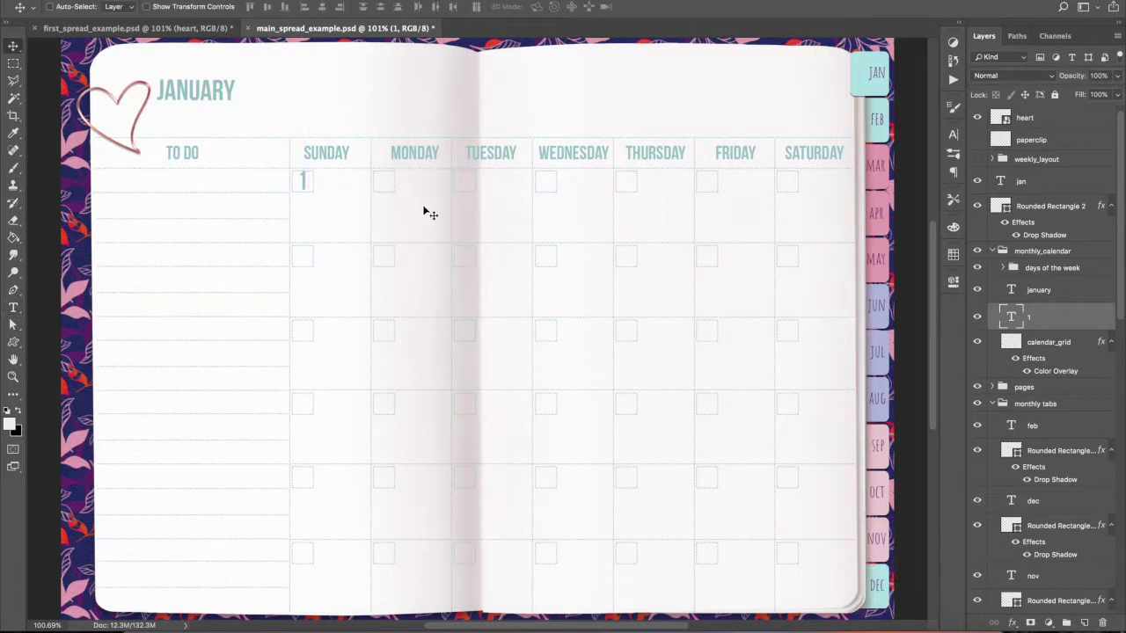
key(ctrl+t)
drag(310, 168, 309, 180)
key(Return)
- Duplicate the 1 into Monday's first-row date box and change the copy to 2
drag(364, 209, 606, 224)
key(t)
double_click(393, 180)
text(2)
key(ctrl+Return)
- Duplicate the 2 into Tuesday's first-row date box and change the copy to 3
key(v)
key(t)
double_click(467, 181)
text(3)
key(ctrl+Return)
- Duplicate the 3 into Wednesday's first-row date box and change the copy to 4
key(v)
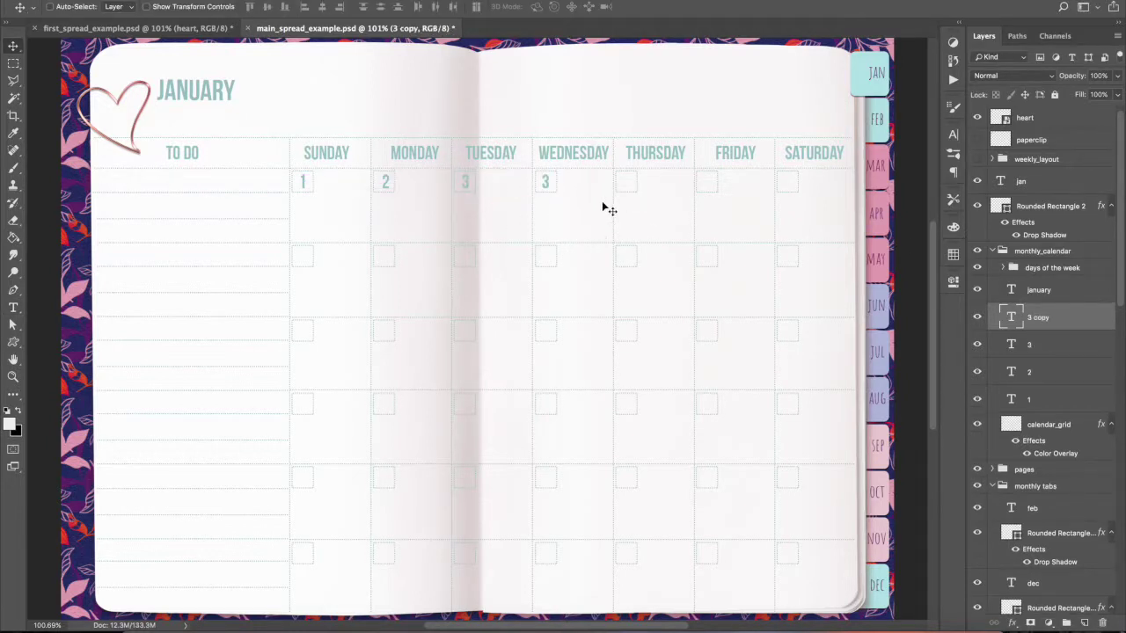
key(t)
double_click(544, 181)
text(4)
key(ctrl+Return)
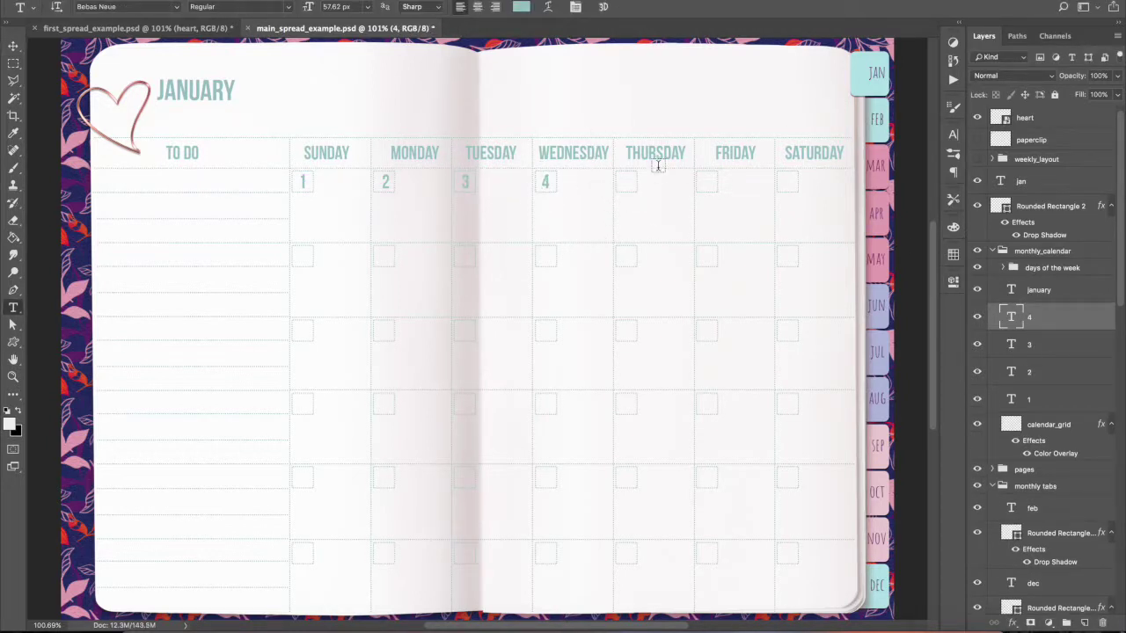
- Duplicate the 4 into Thursday's first-row date box and change the copy to 5
key(v)
drag(595, 199, 676, 200)
key(t)
double_click(624, 181)
text(5)
key(ctrl+Return)
- Duplicate the 5 into Friday's first-row date box and change the copy to 6
key(v)
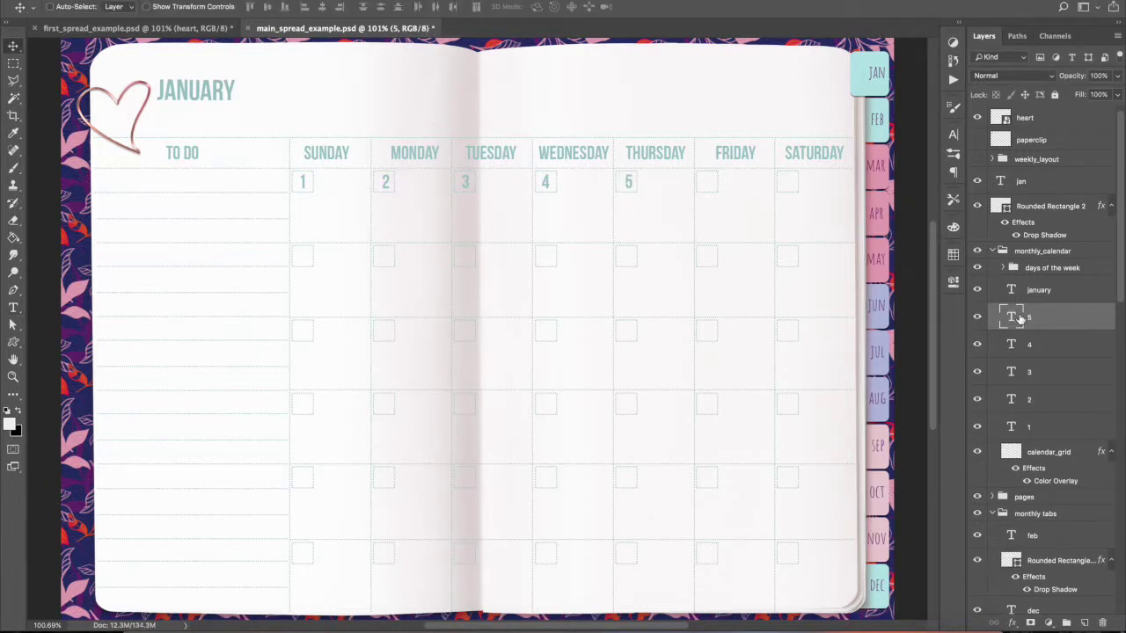
drag(635, 188, 714, 187)
key(t)
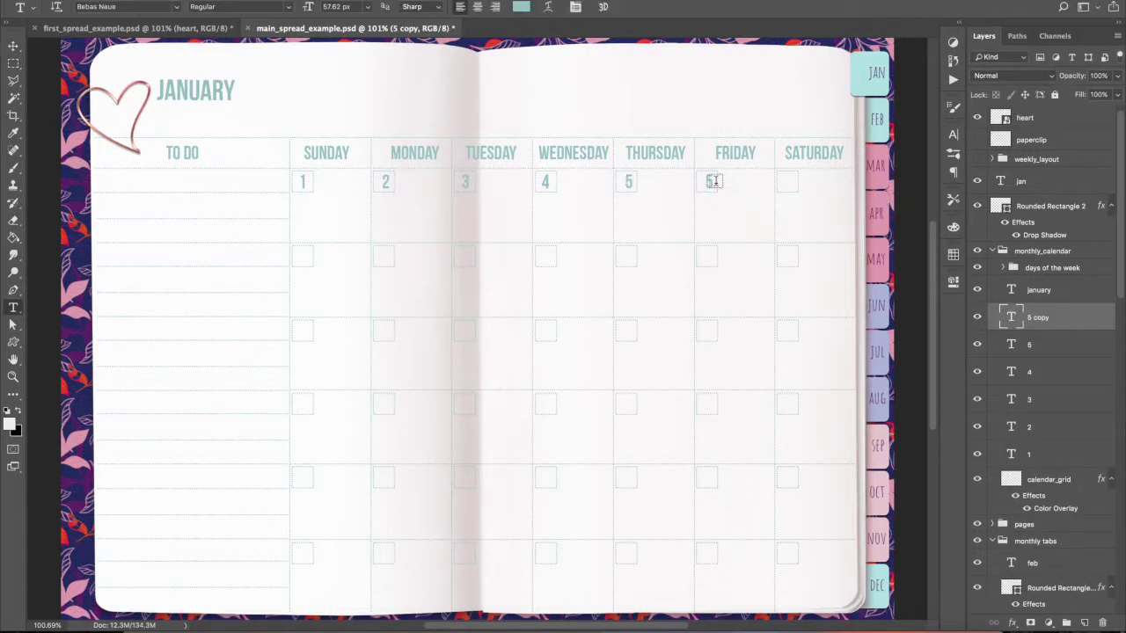
click(715, 187)
key(Escape)
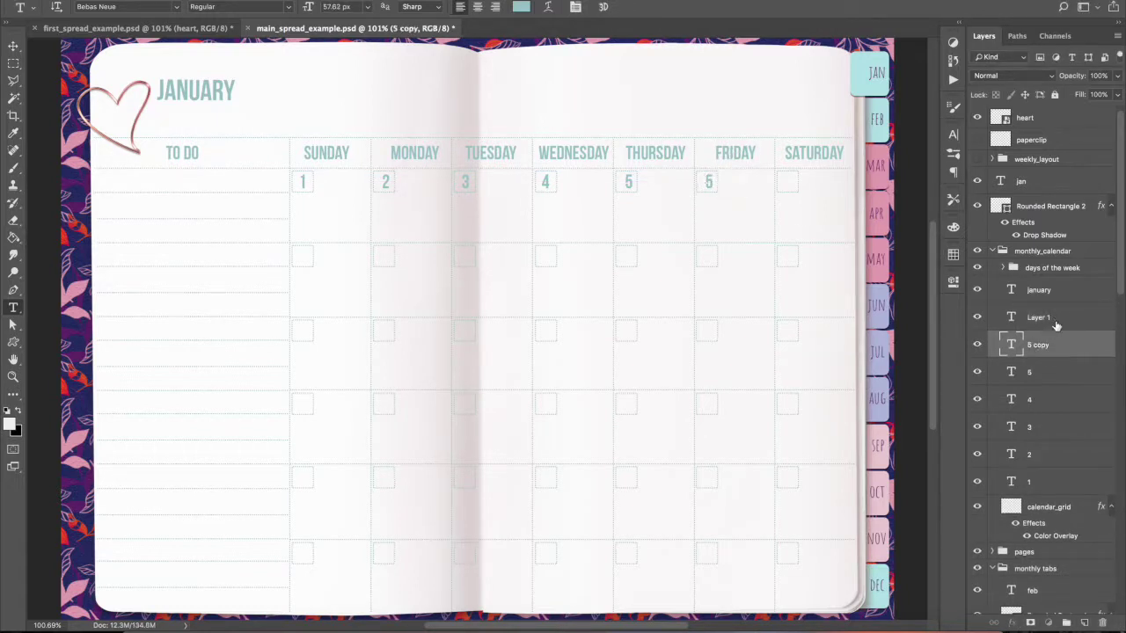
click(708, 182)
text(6)
key(ctrl+Return)
- Duplicate the 6 into Saturday's first-row date box and change the copy to 7
drag(759, 216, 840, 218)
key(t)
double_click(792, 185)
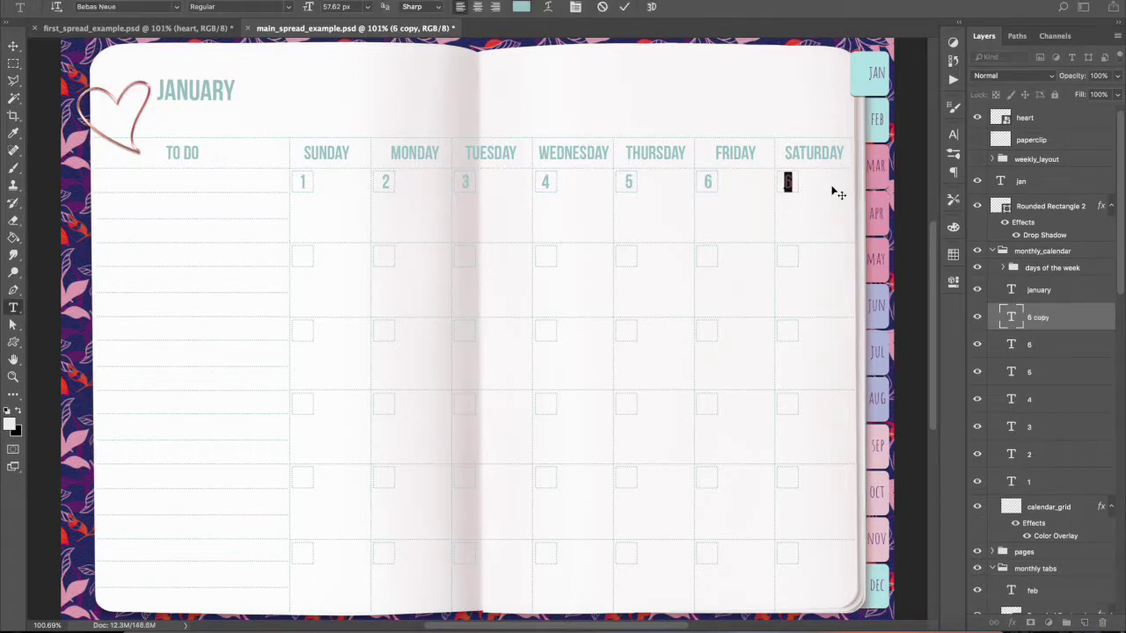
text(7)
key(ctrl+Return)
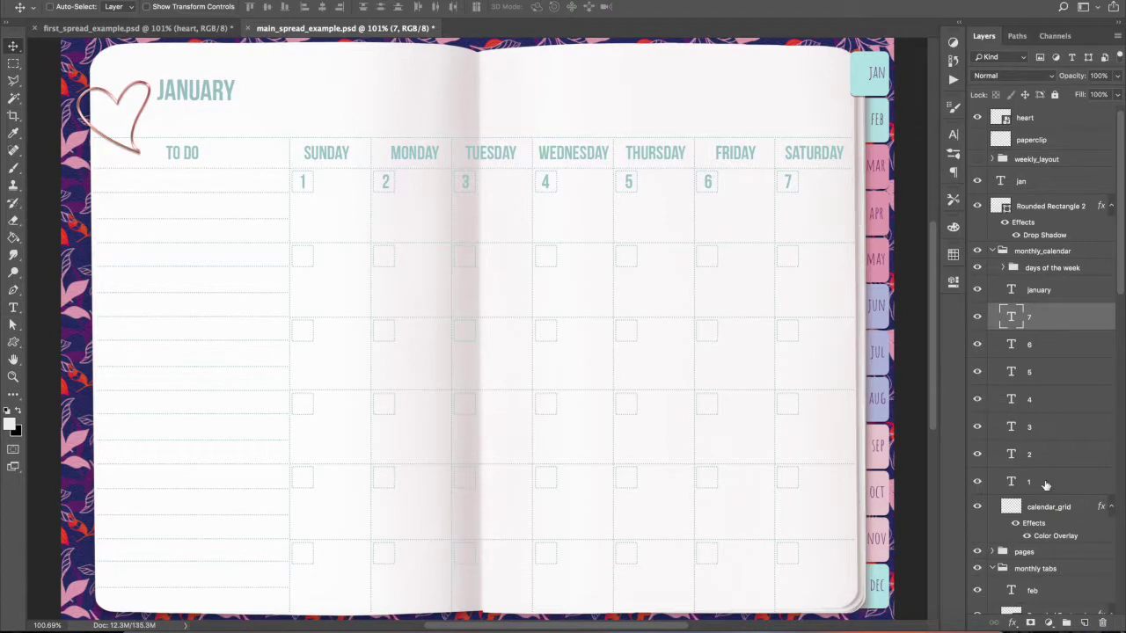
- Duplicate date layers 1 to 7 into the calendar's second row and change the first three copies to 8, 9 and 10
shift+click(1046, 485)
drag(630, 261, 628, 255)
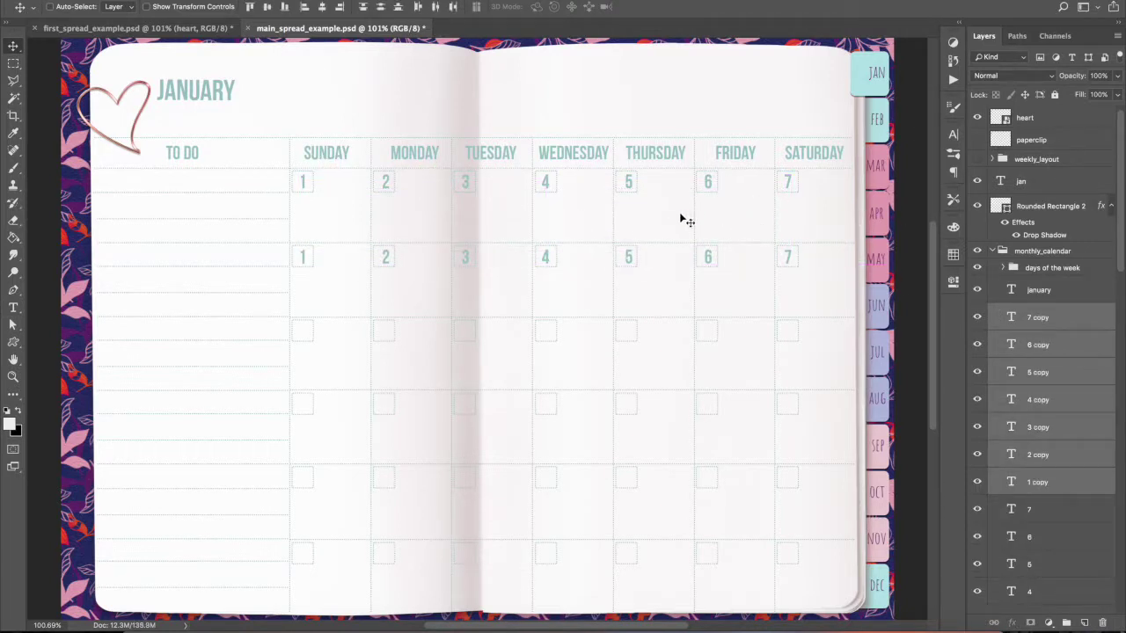
key(t)
double_click(302, 256)
text(8)
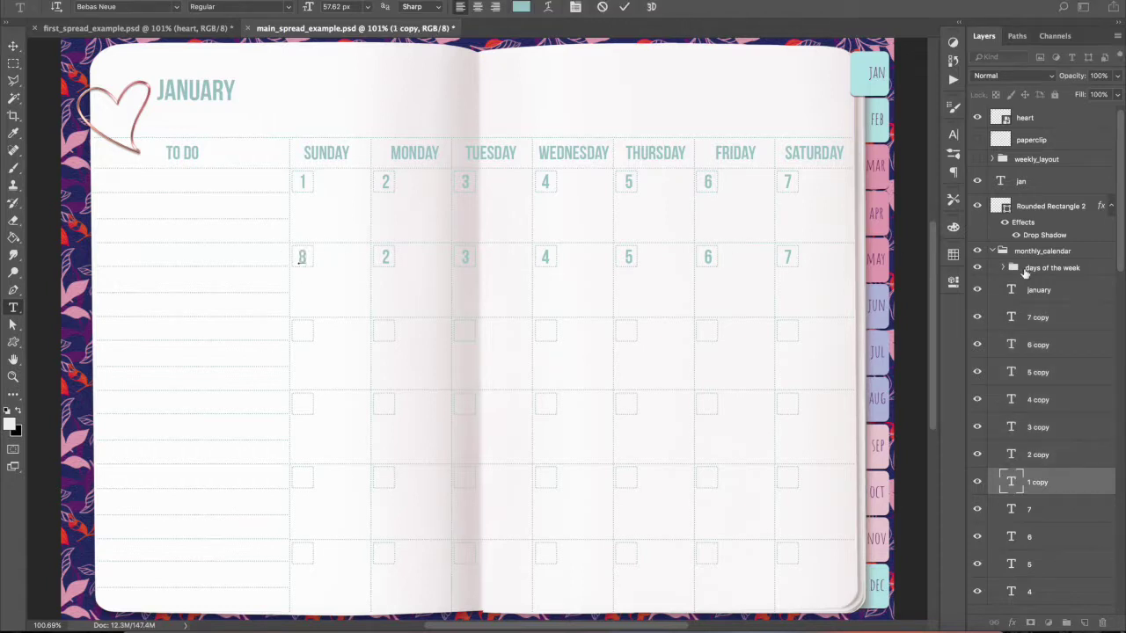
double_click(384, 256)
text(9)
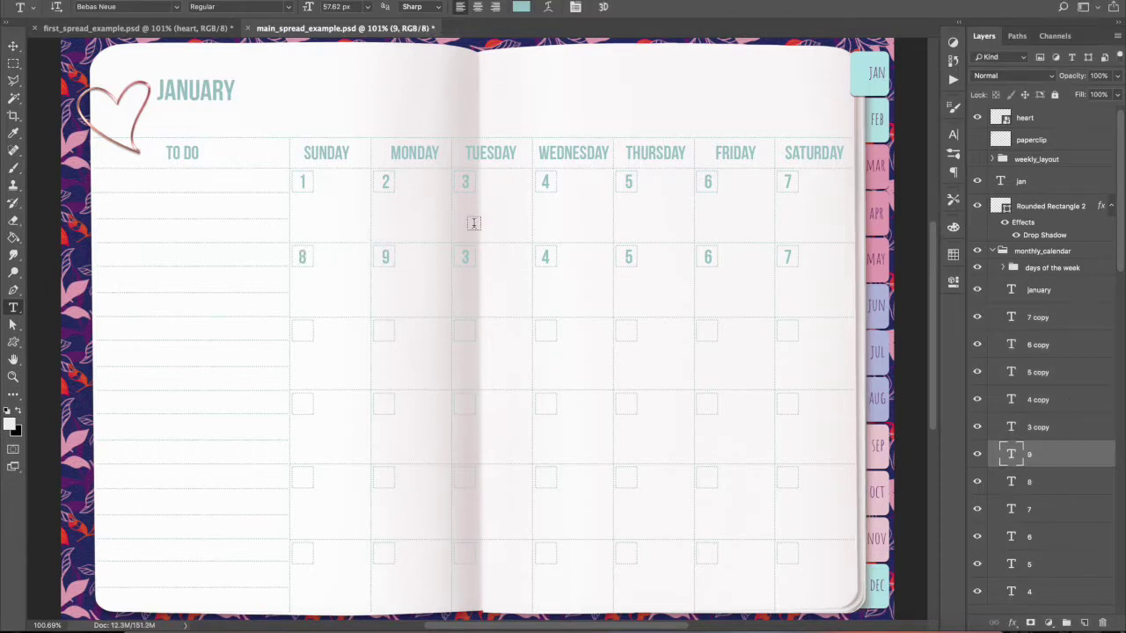
double_click(464, 256)
text(10)
click(1056, 431)
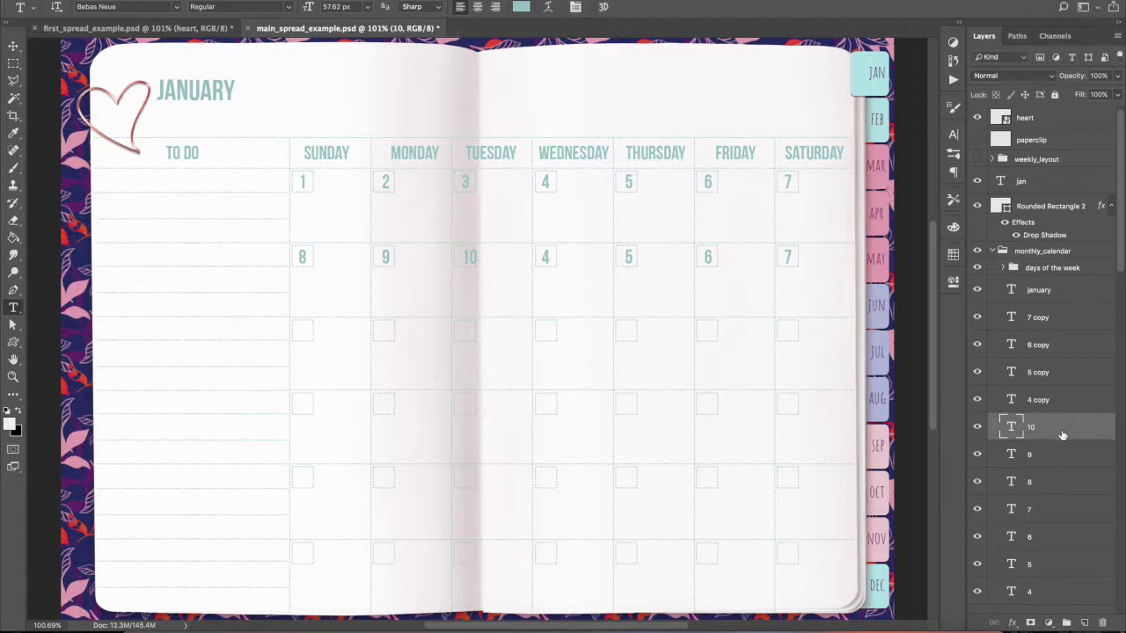
- Delete the leftover layers 4 copy to 7 copy from the second calendar row
click(1056, 399)
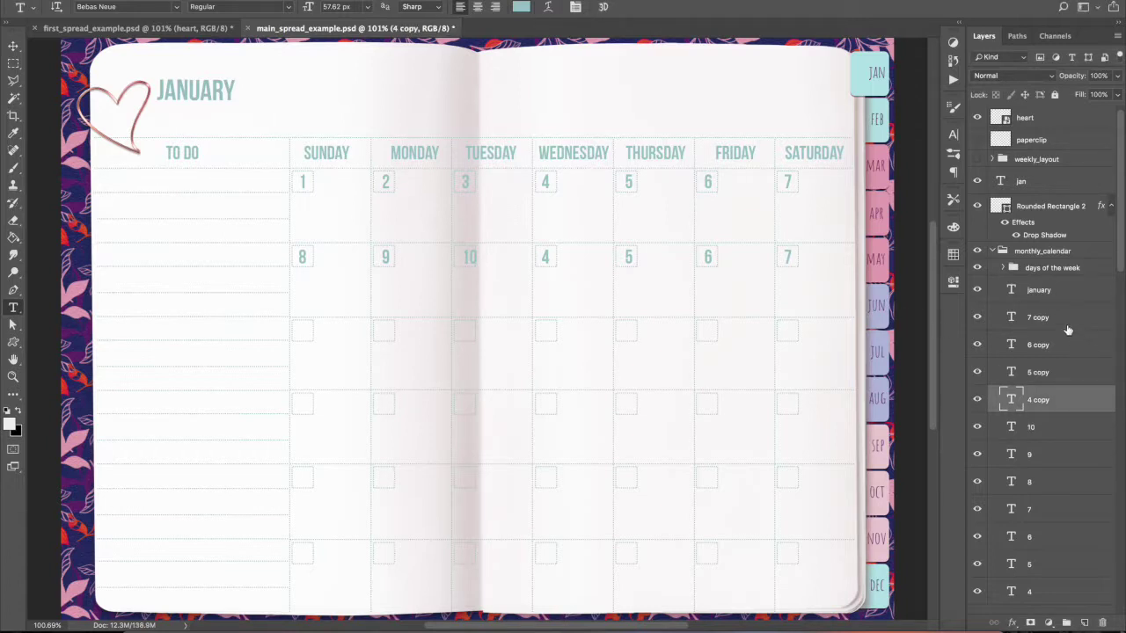
shift+click(1055, 317)
key(Delete)
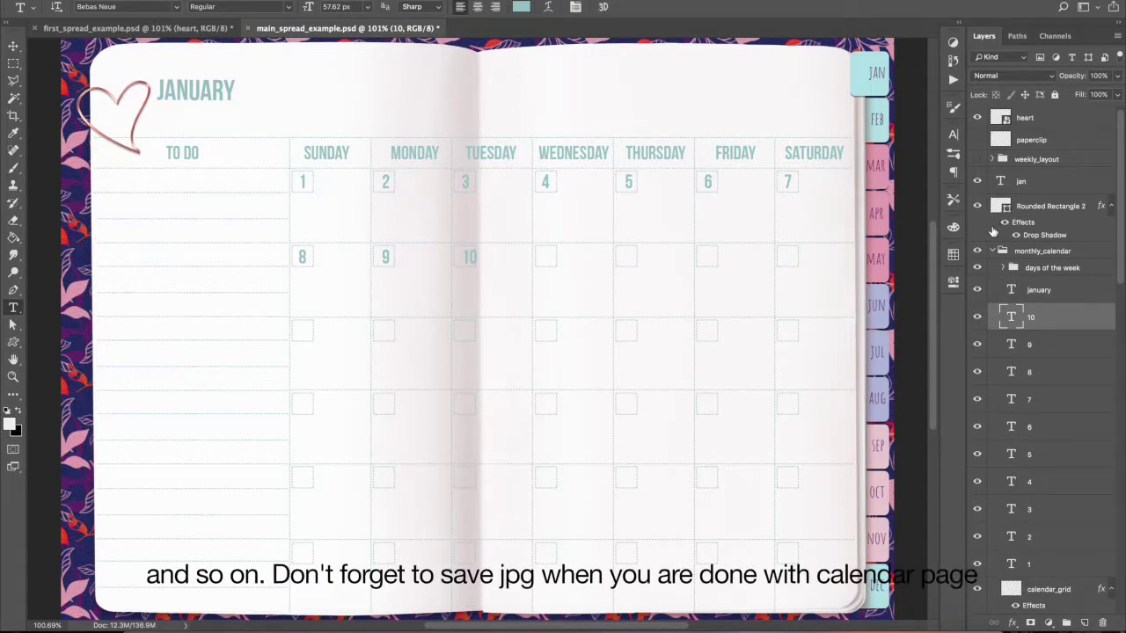
key(v)
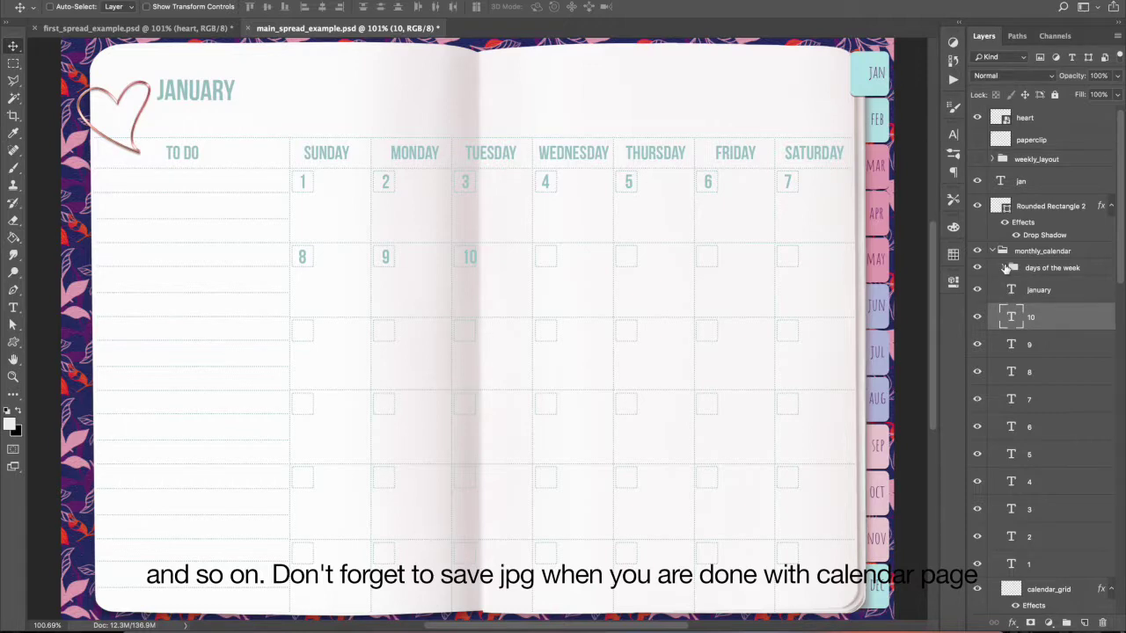
click(140, 0)
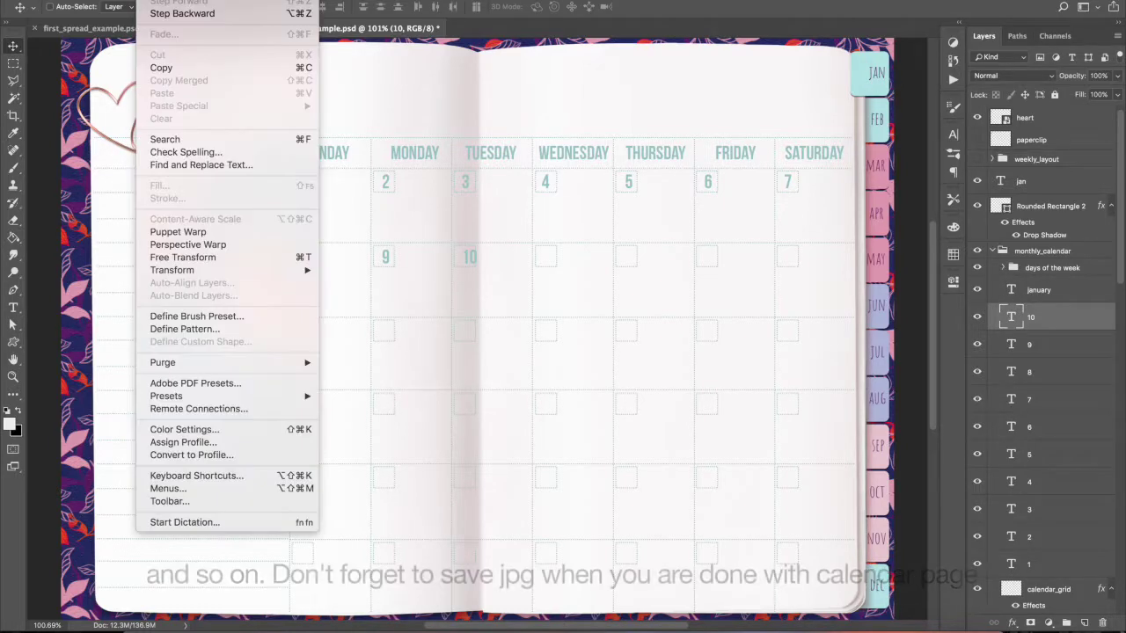
mouse_move(119, 0)
click(152, 112)
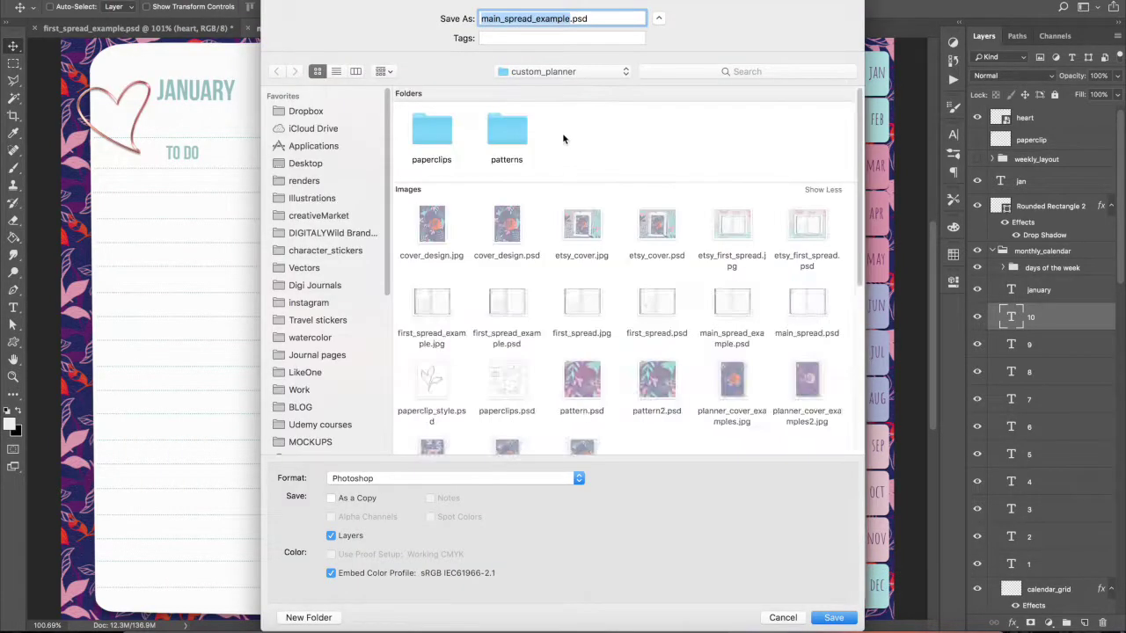
click(790, 619)
- Start saving the January calendar page in JPEG format, and cancel the save
click(141, 0)
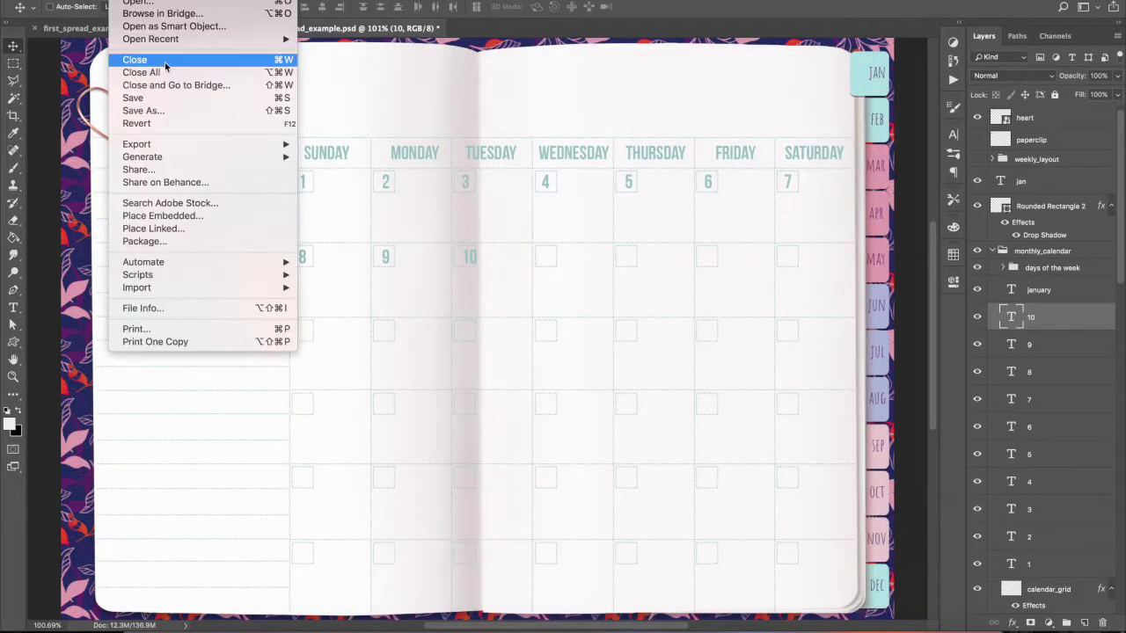
click(153, 112)
click(492, 480)
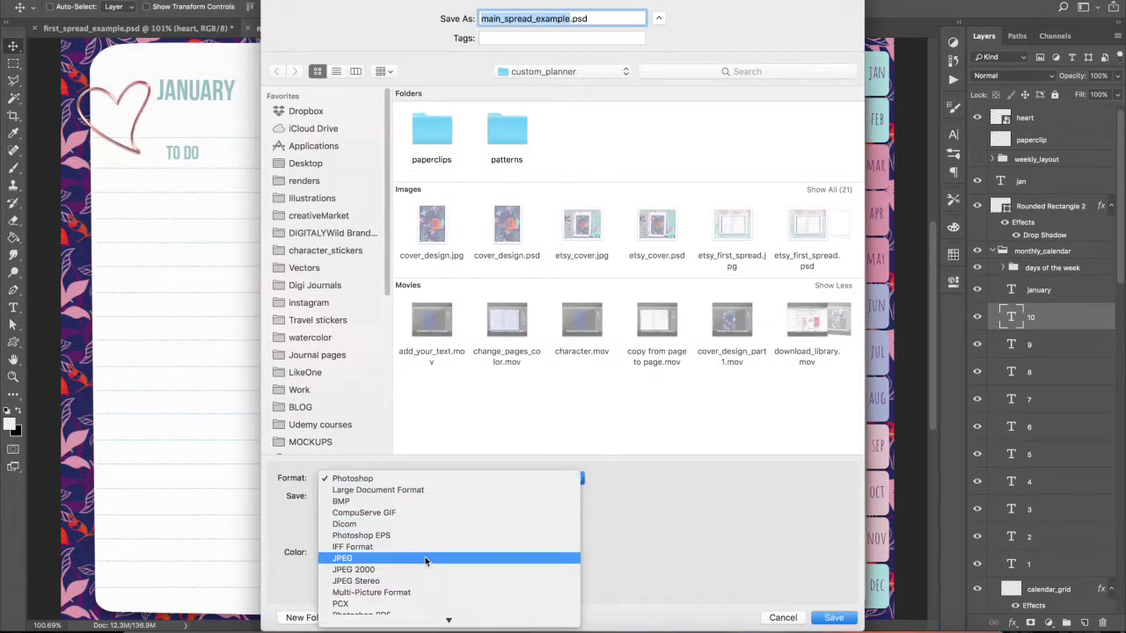
click(425, 557)
click(800, 617)
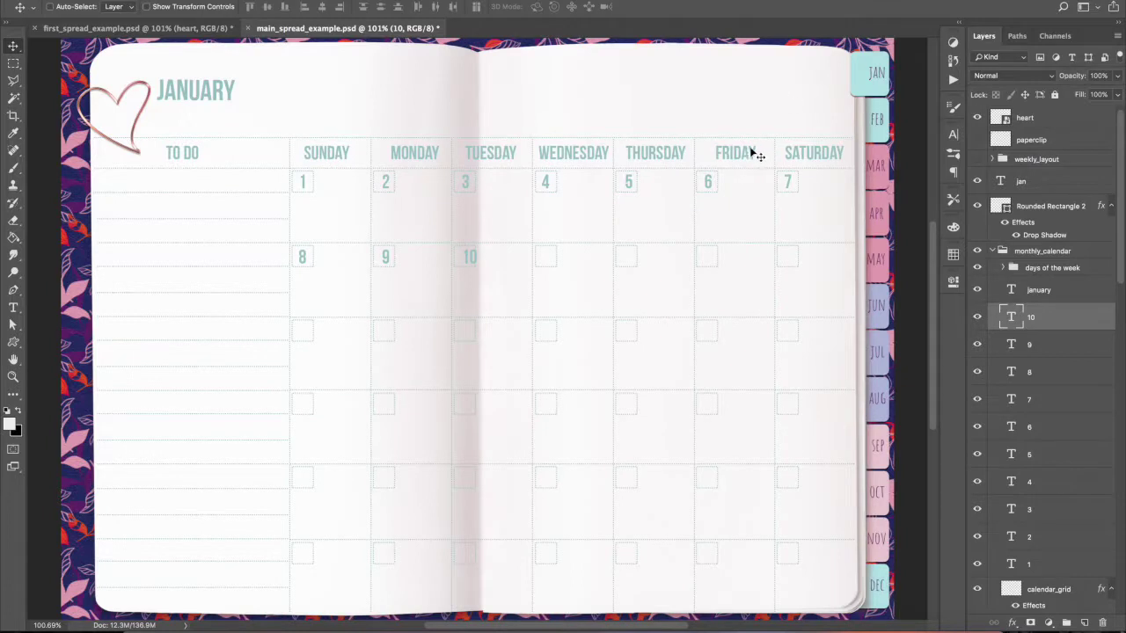
- Move the jan text layer and its Rounded Rectangle 2 tab shape back into the monthly tabs group
click(1021, 182)
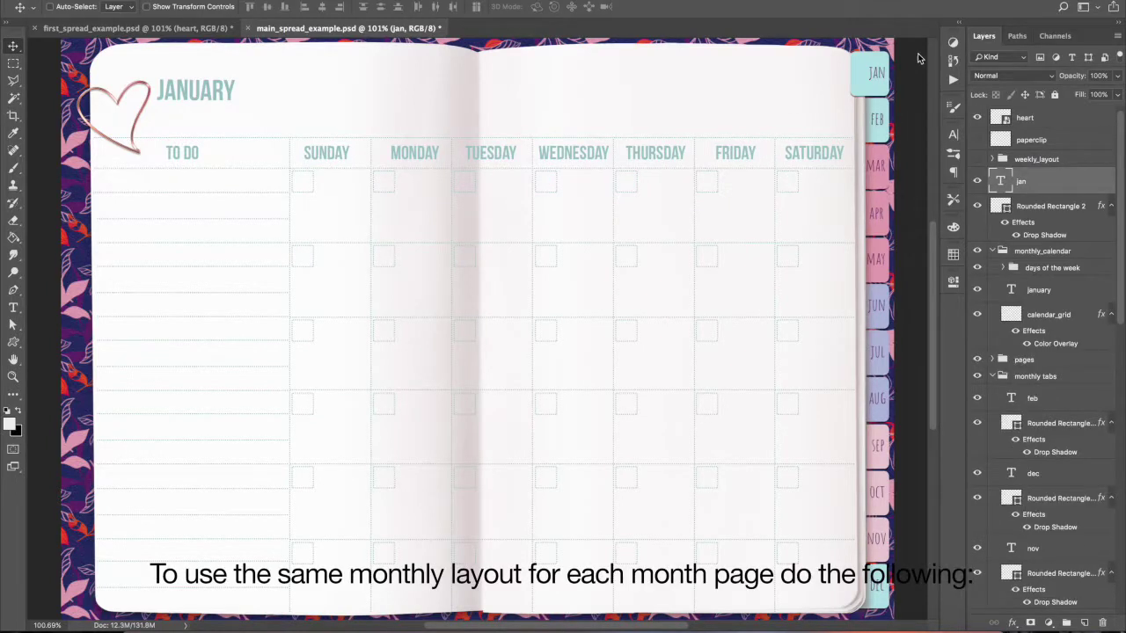
shift+click(1063, 207)
drag(1054, 250, 1060, 393)
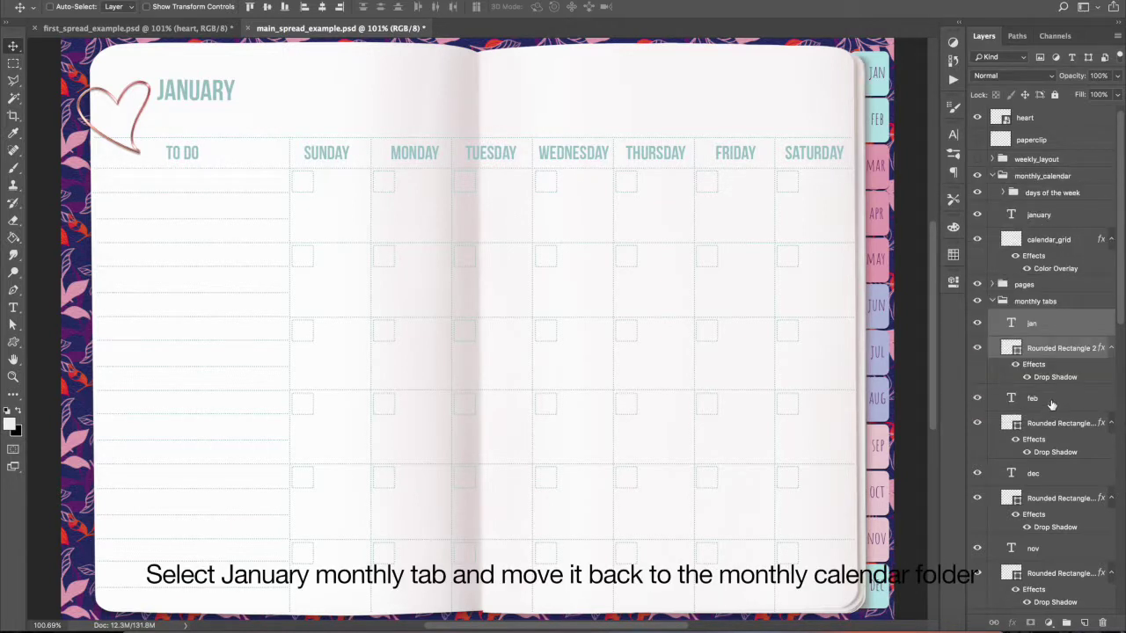
- Move the feb text layer and its rounded rectangle tab shape into the monthly_calendar group, below calendar_grid
click(1052, 402)
shift+click(1054, 428)
drag(1058, 398, 1044, 278)
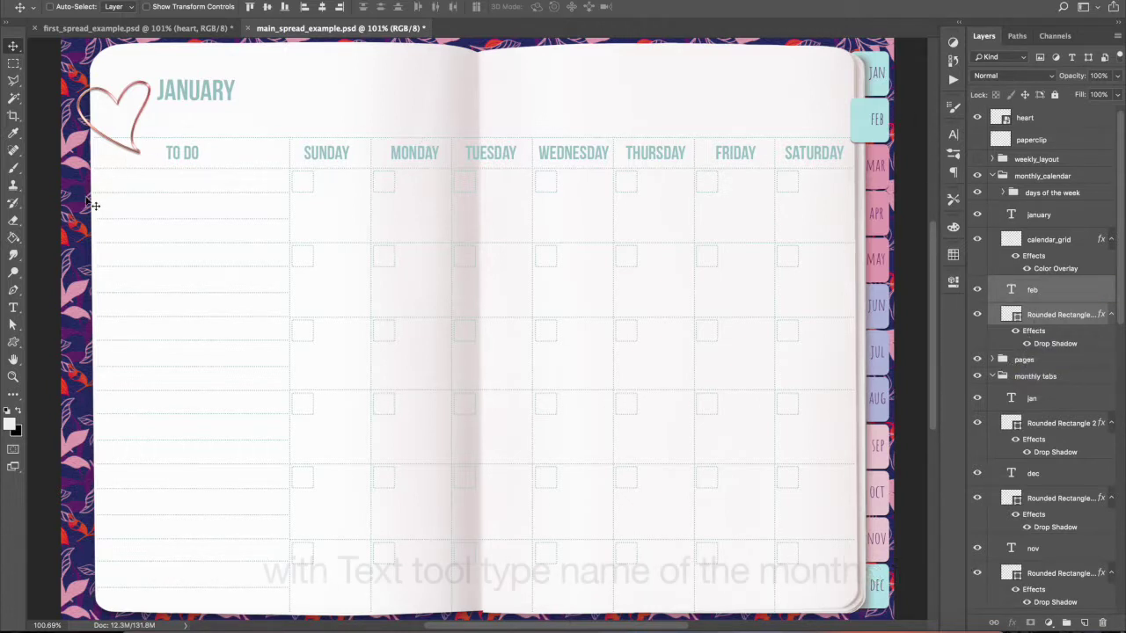
- Change the JANUARY page title to FEBRUARY and commit the text
click(13, 307)
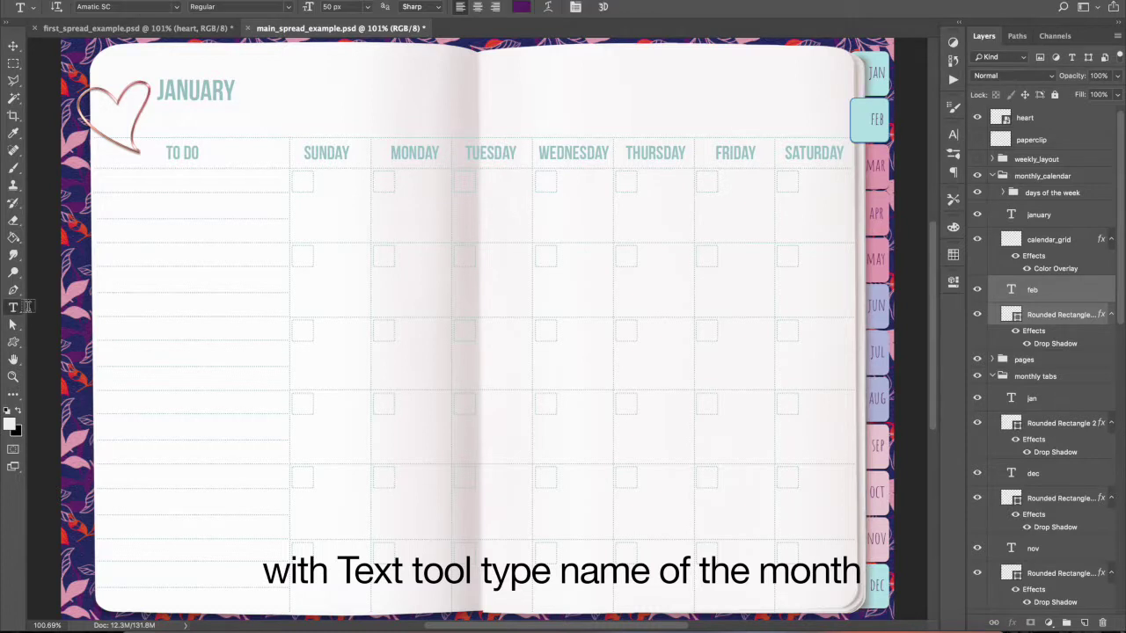
click(187, 85)
double_click(187, 84)
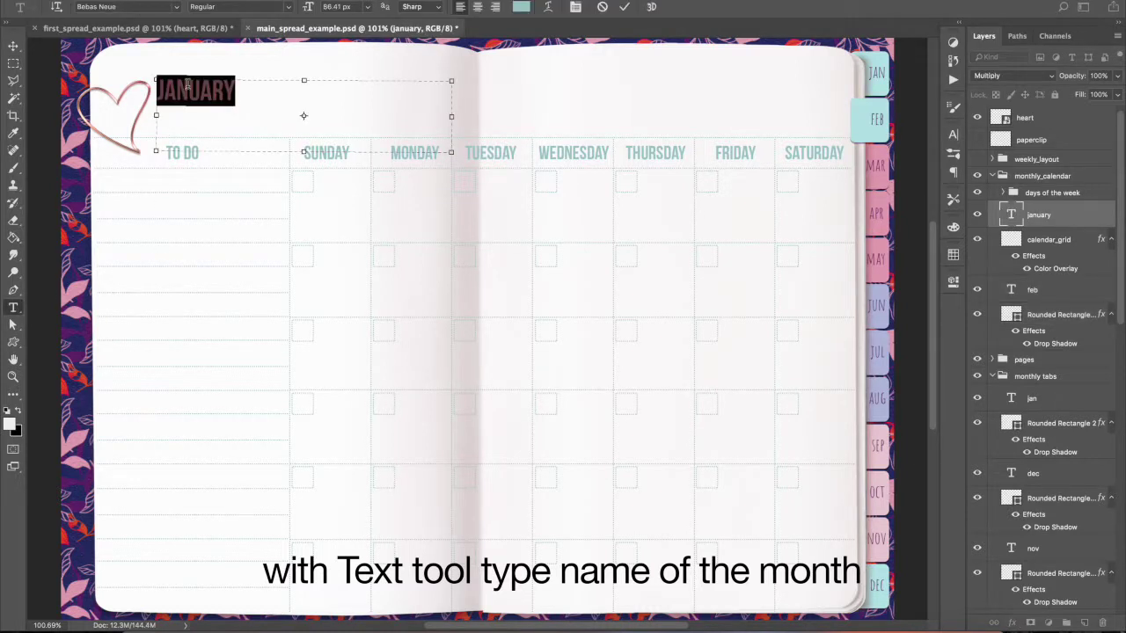
text(FE)
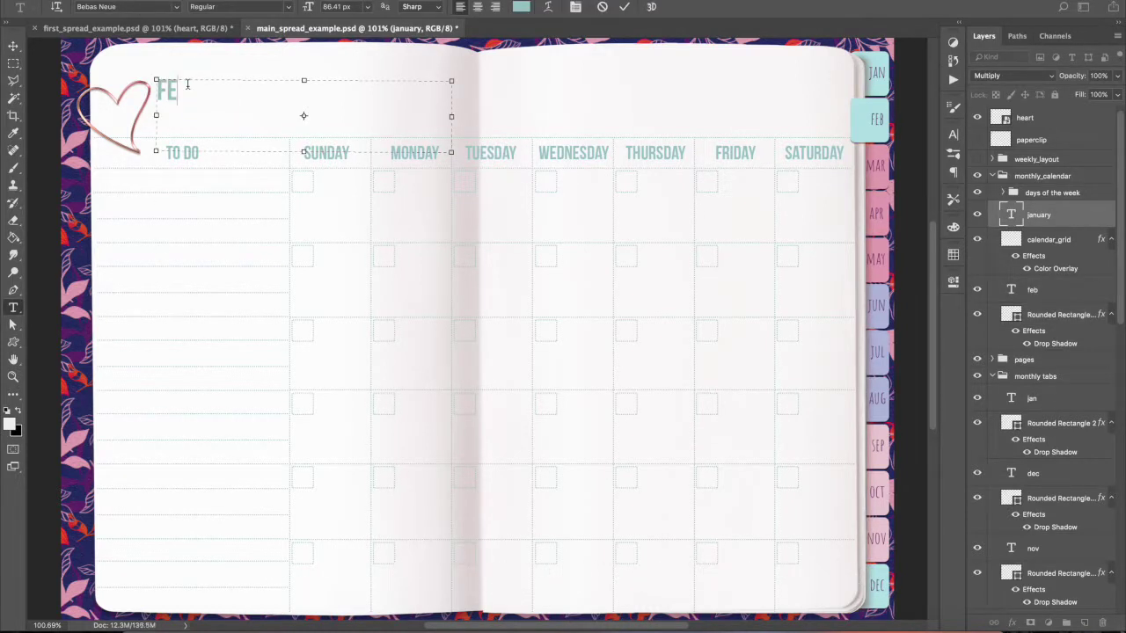
text(BRUARY)
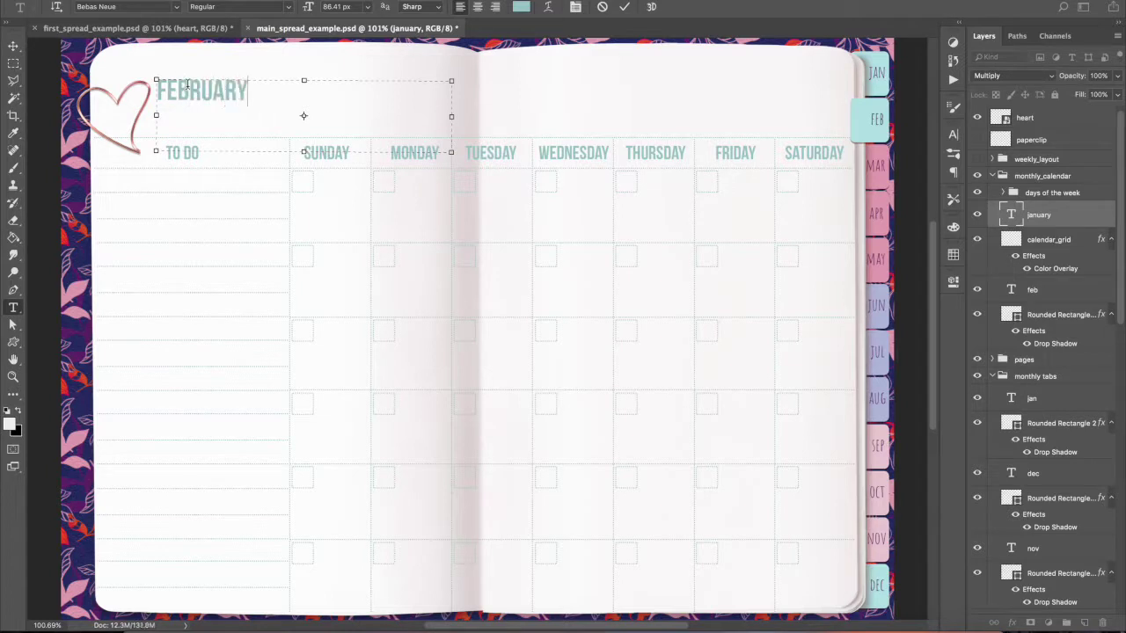
click(1035, 225)
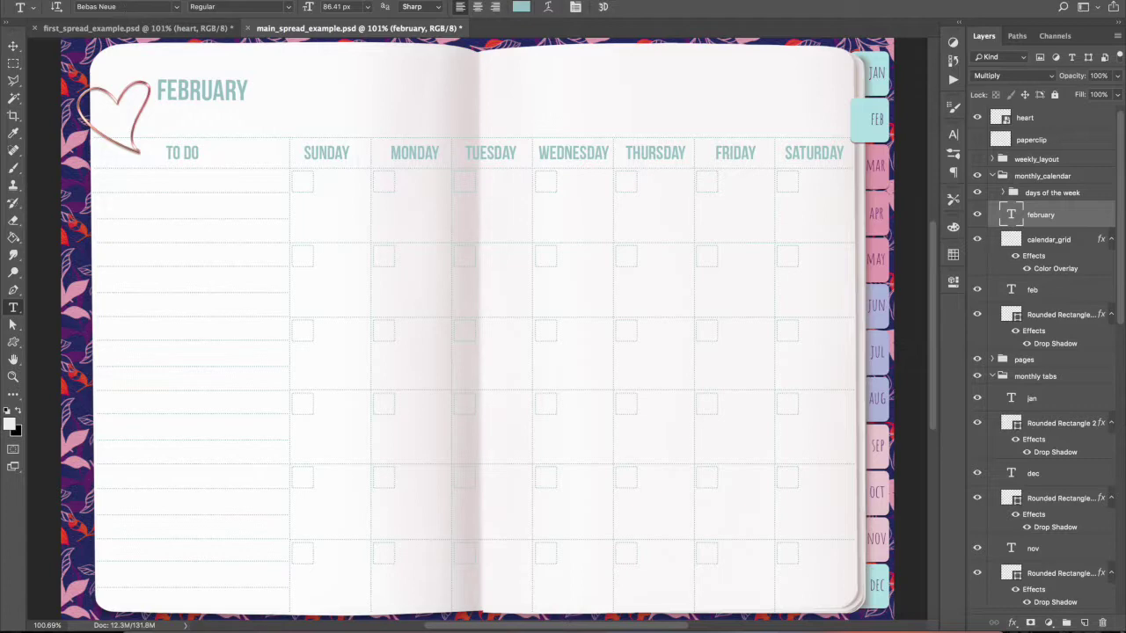
- Start saving the February calendar page in JPEG format, and cancel the save
click(123, 0)
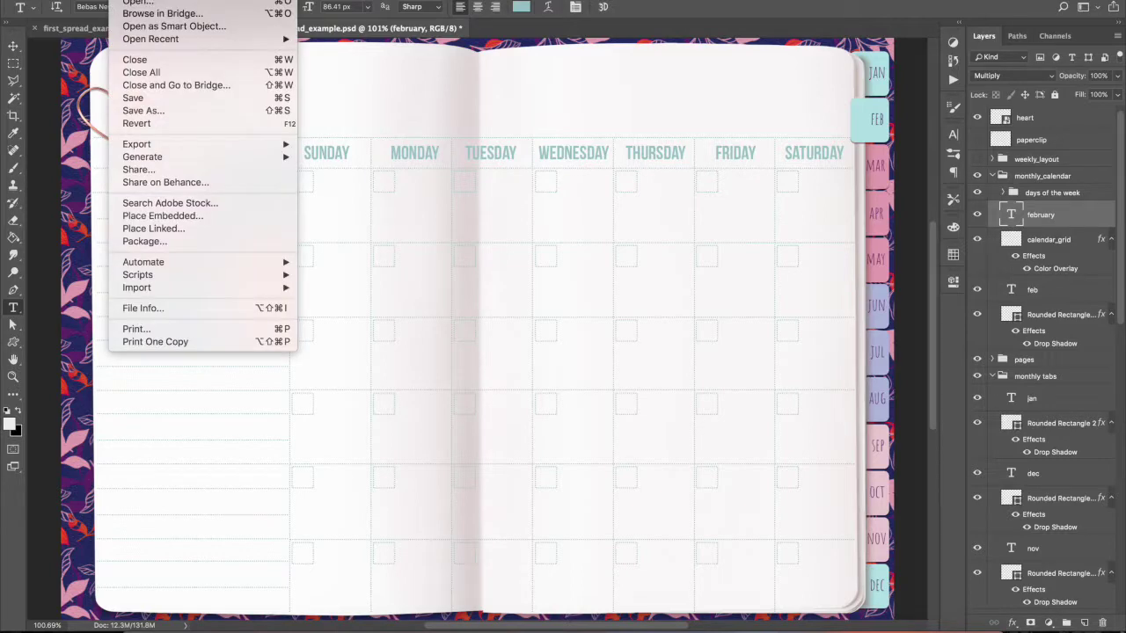
click(141, 112)
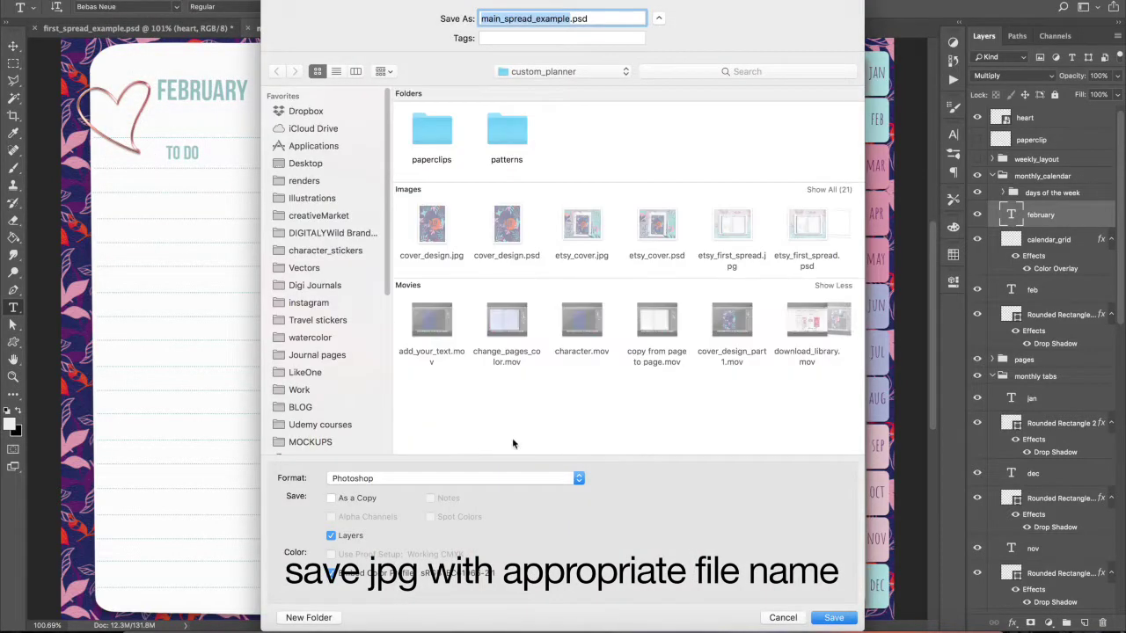
click(493, 479)
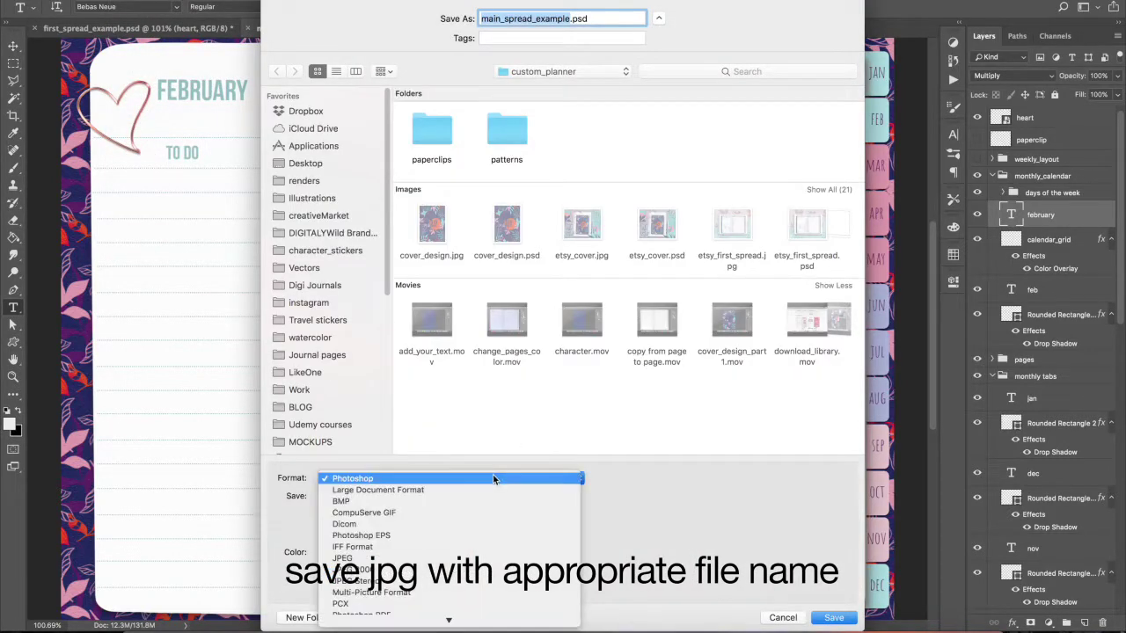
click(489, 560)
click(783, 617)
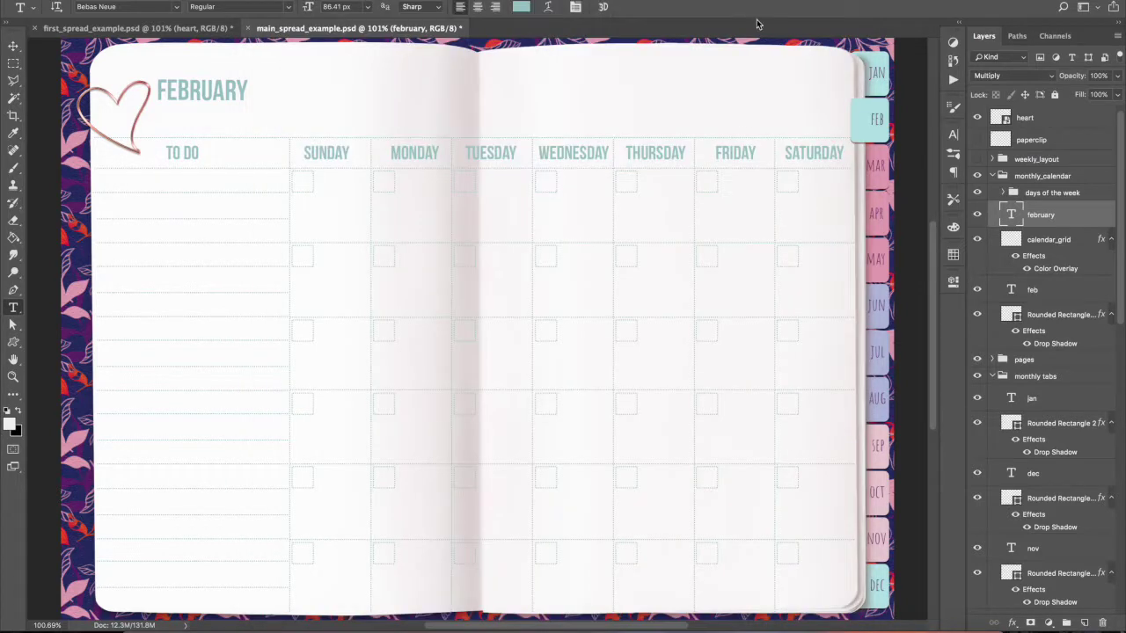
- Move the feb text layer and its rounded rectangle tab shape out of the monthly_calendar group, directly above it
click(1042, 176)
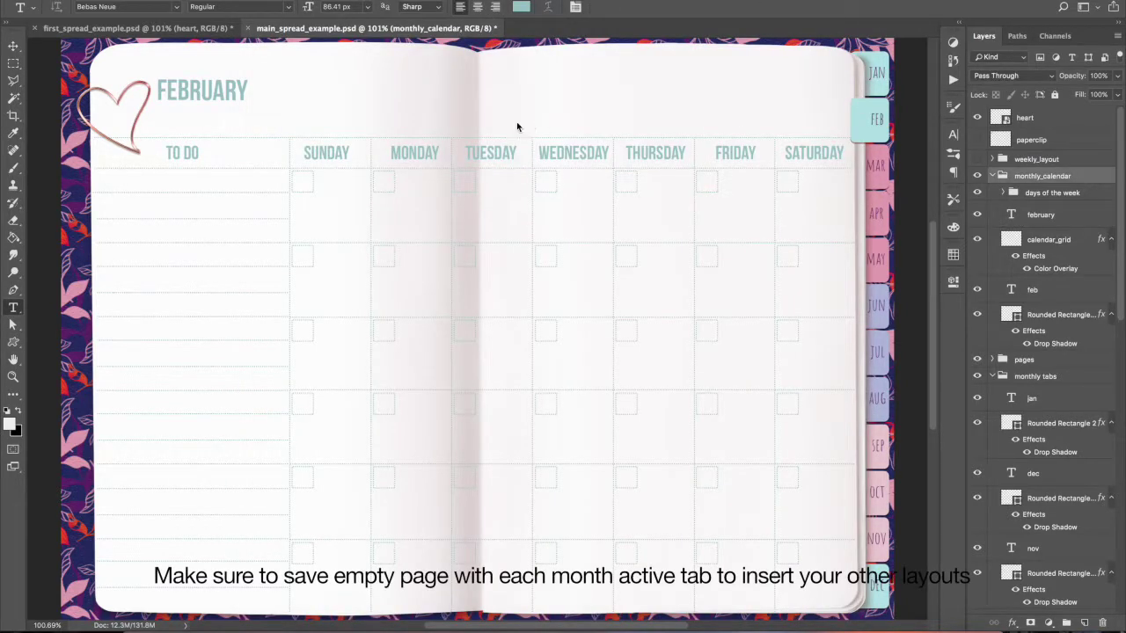
click(14, 45)
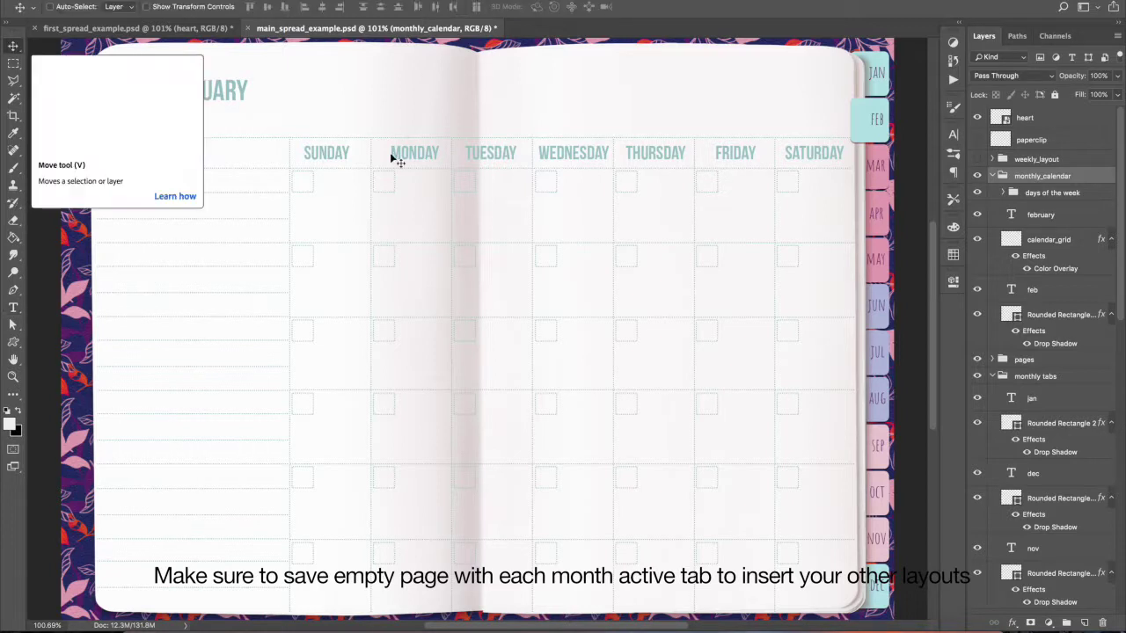
click(865, 134)
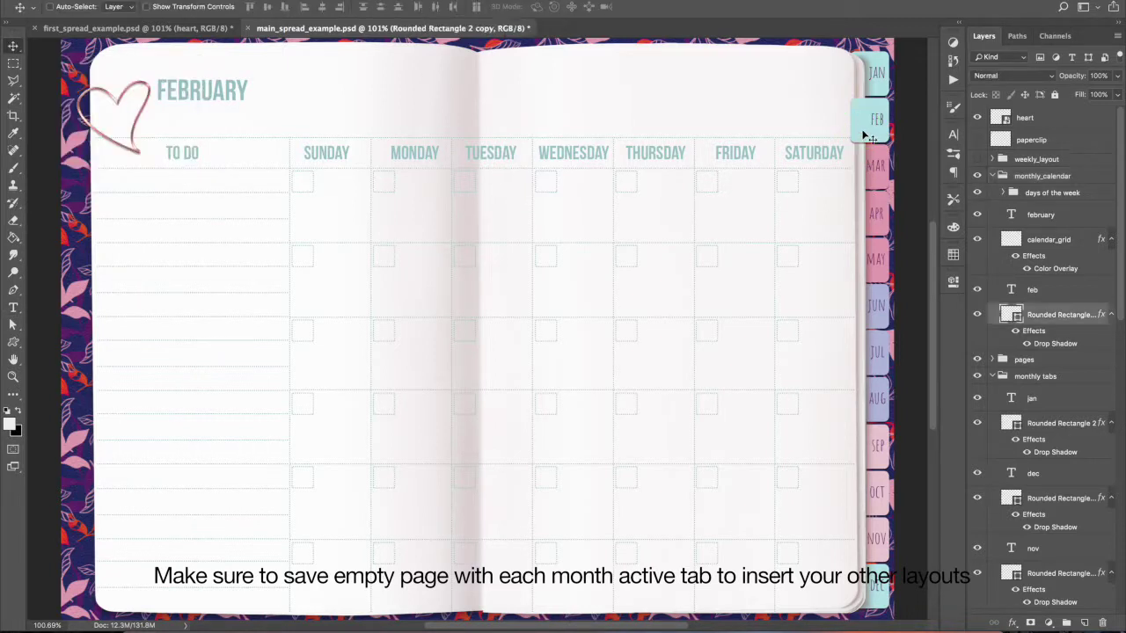
shift+click(1079, 293)
drag(1078, 297, 1063, 171)
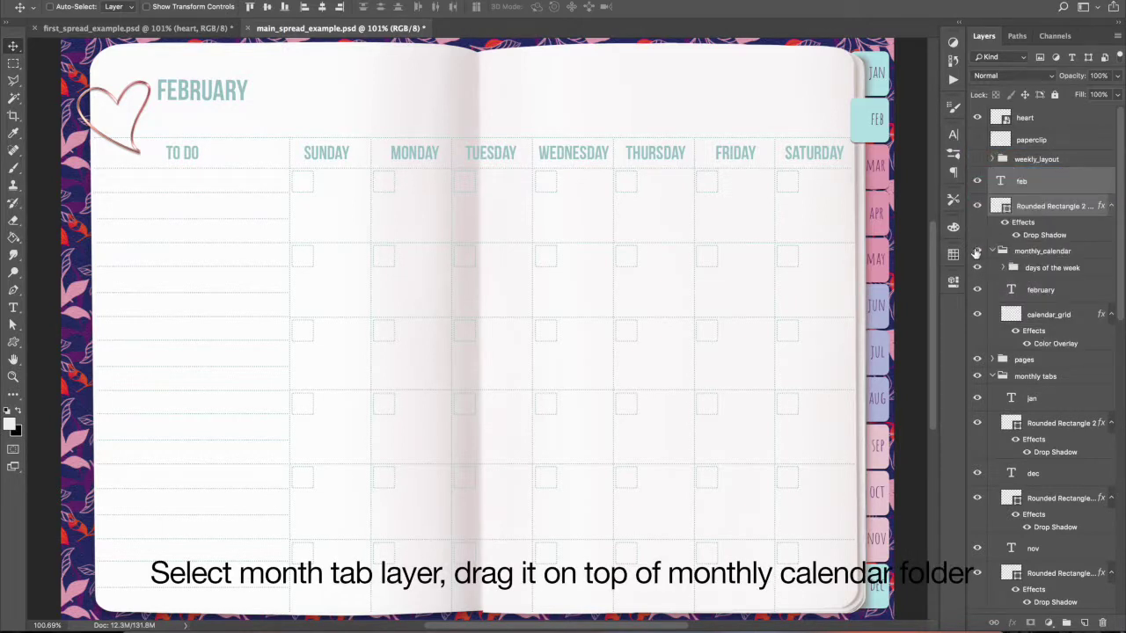
- Hide the monthly_calendar group and start saving the blank February page as a separate file
click(976, 252)
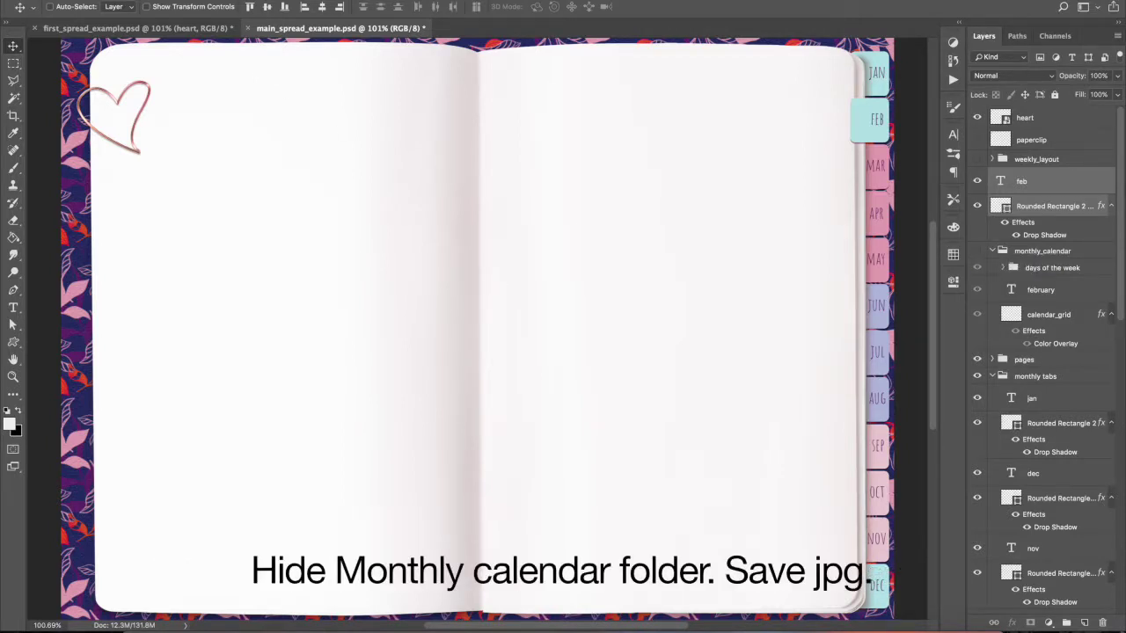
click(123, 0)
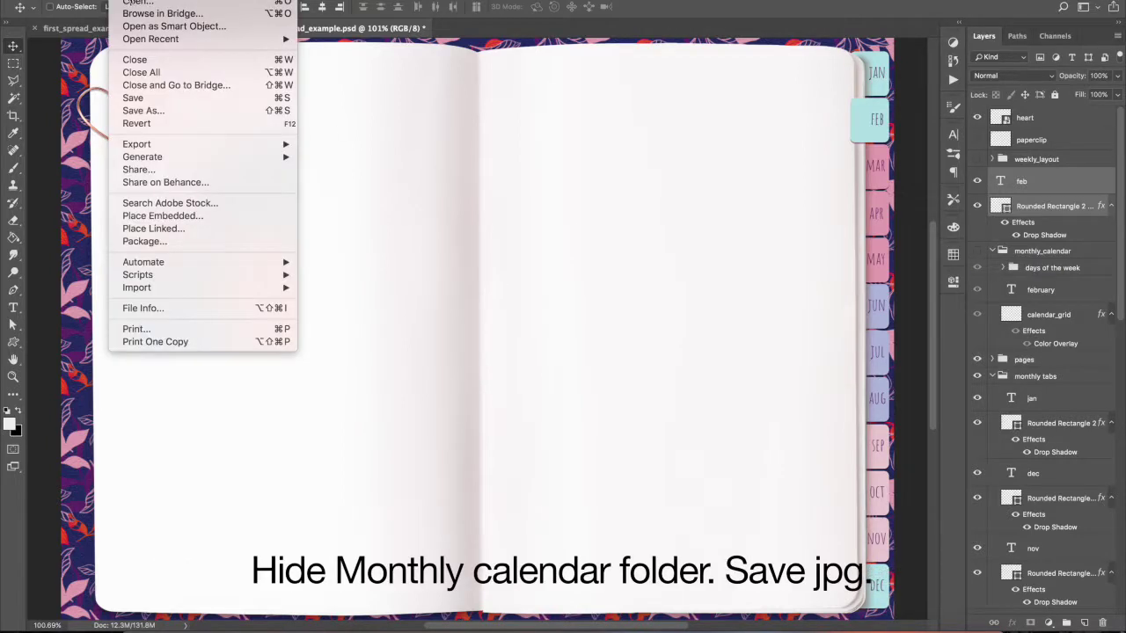
click(143, 111)
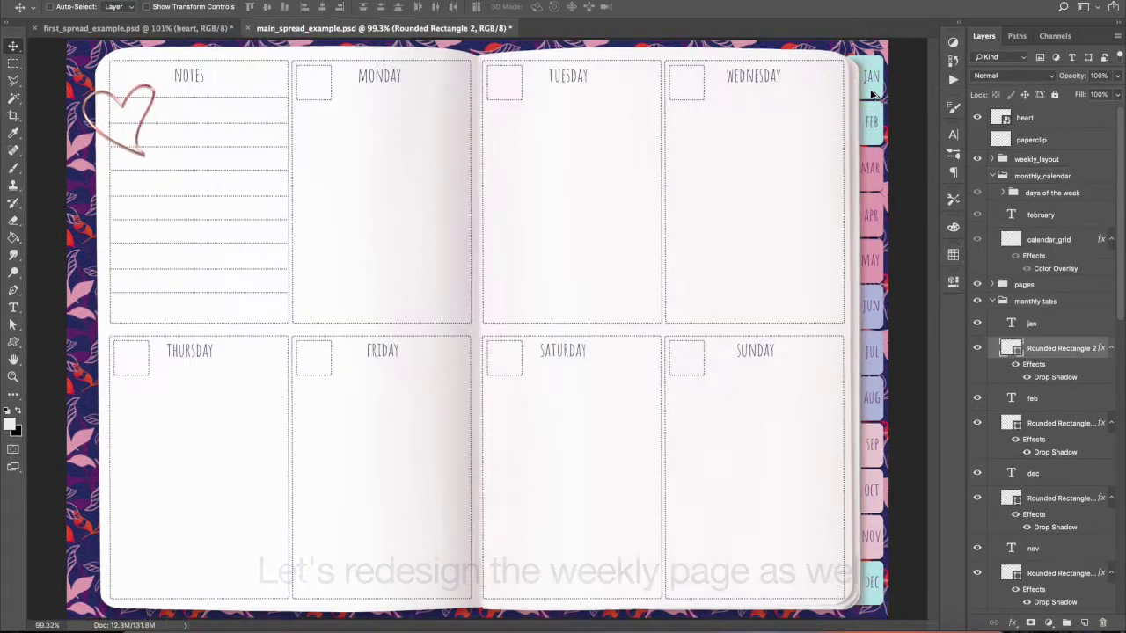
- Move the jan text layer and its Rounded Rectangle 2 tab shape directly below the weekly_layout group, above monthly_calendar
click(1068, 322)
drag(1077, 321, 1078, 272)
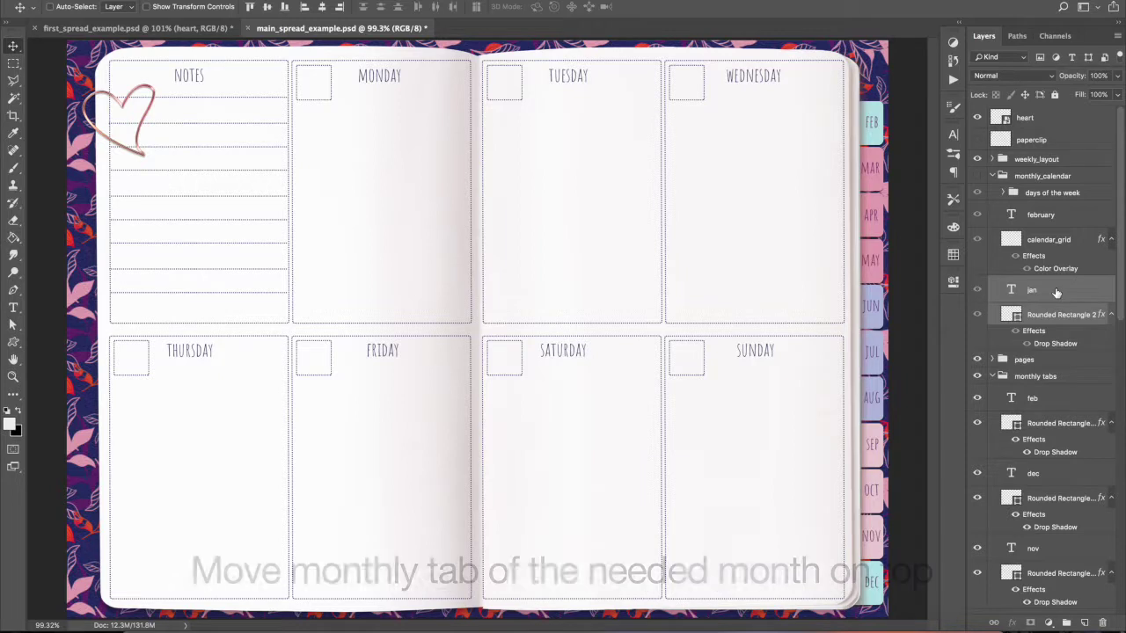
drag(1059, 297, 1034, 168)
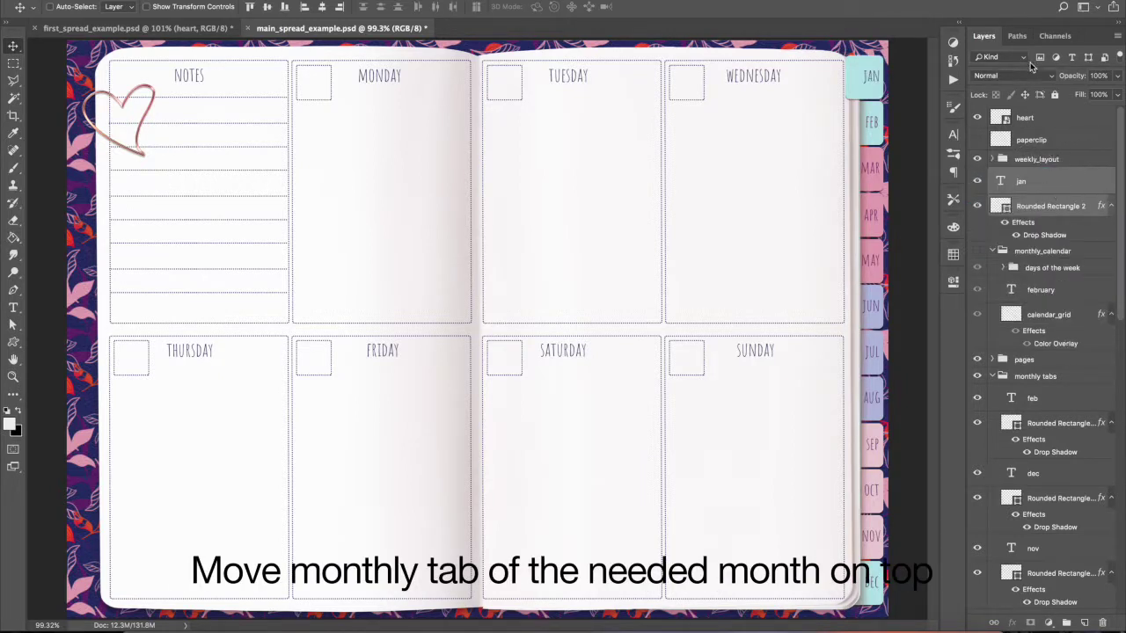
- Expand the weekly_layout group and check what the weekly_grid layer contains by toggling its visibility
click(992, 159)
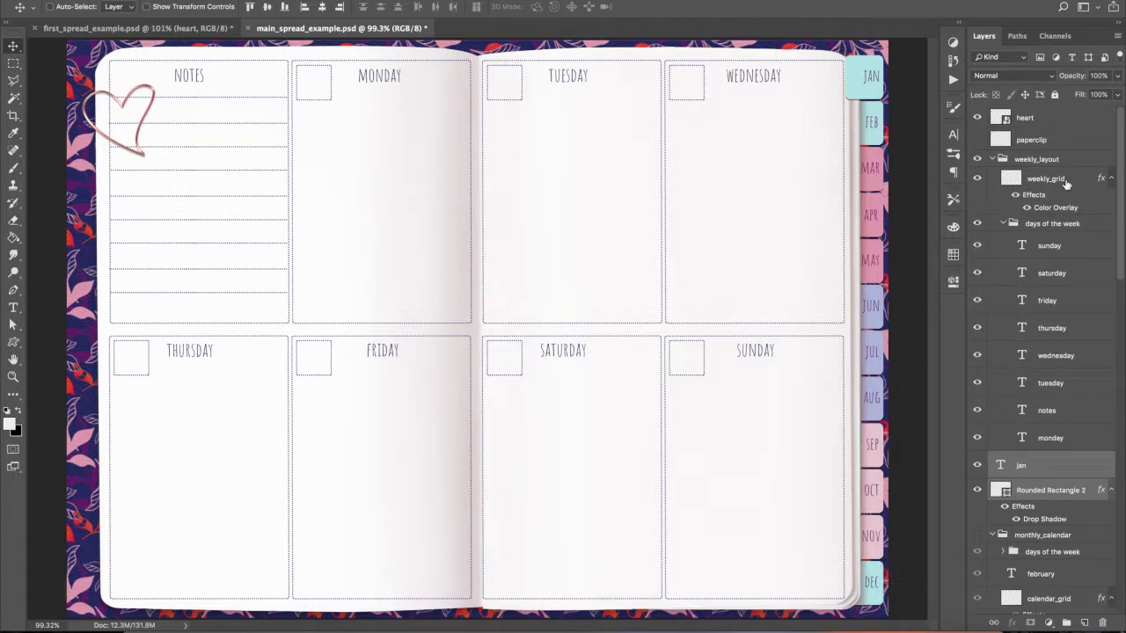
click(1065, 179)
click(978, 179)
click(978, 179)
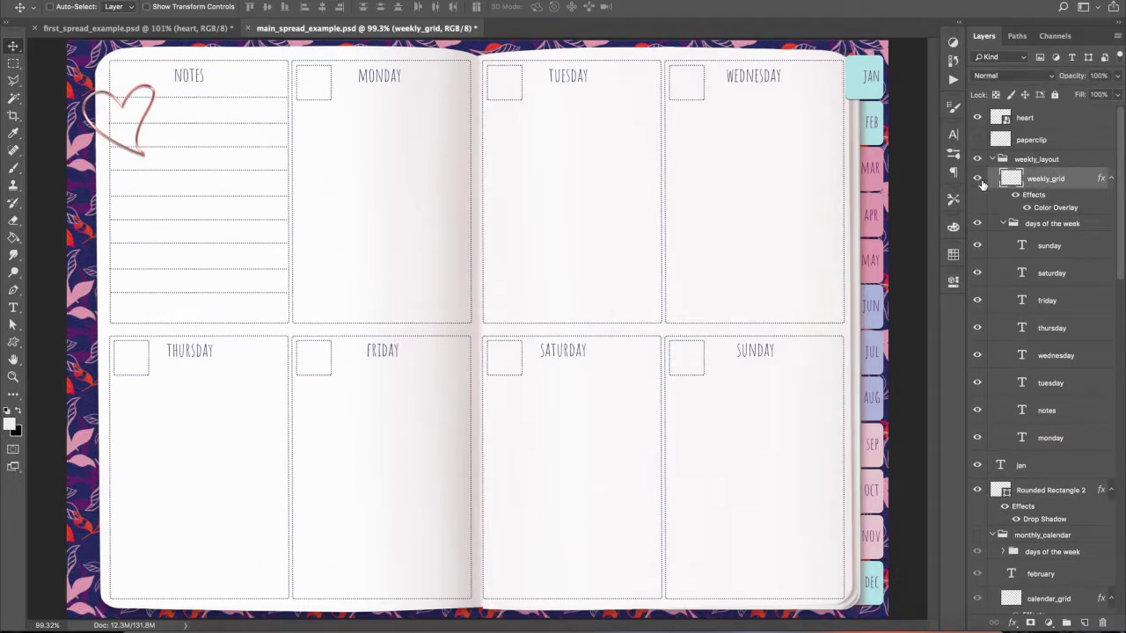
- Change the MONDAY heading in the weekly layout's first day box to SUNDAY
key(t)
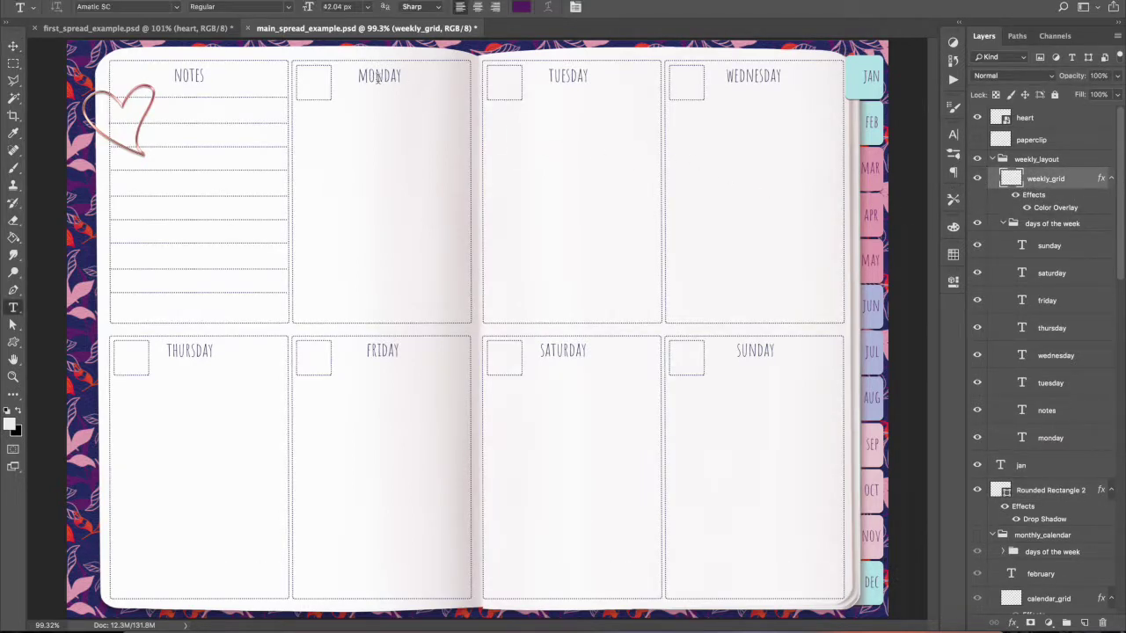
click(373, 77)
double_click(372, 76)
text(sunday)
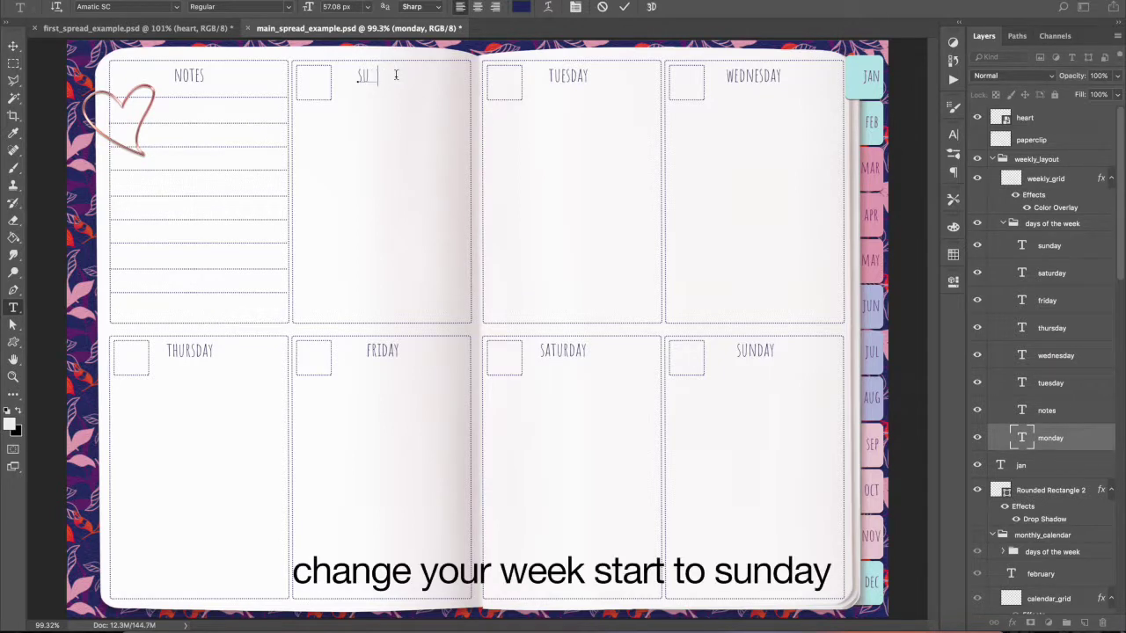
key(ctrl+Return)
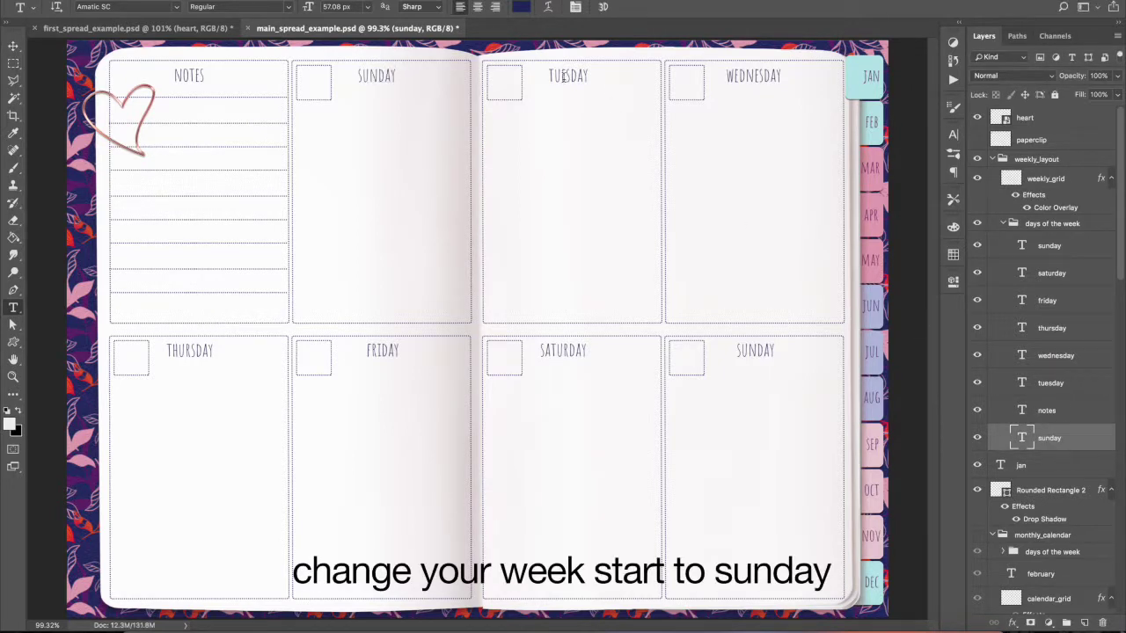
- Change the upper-row TUESDAY heading to MONDAY and the WEDNESDAY heading to TUESDAY
click(570, 79)
double_click(570, 78)
text(monday)
key(ctrl+Return)
double_click(753, 75)
text(tuesday)
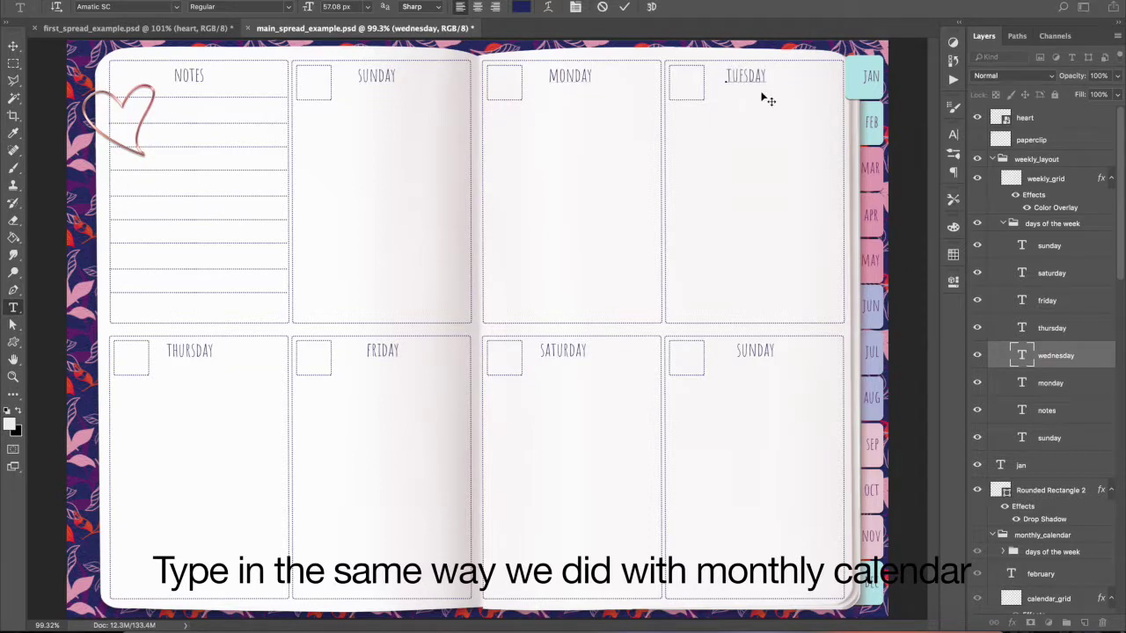
key(ctrl+Return)
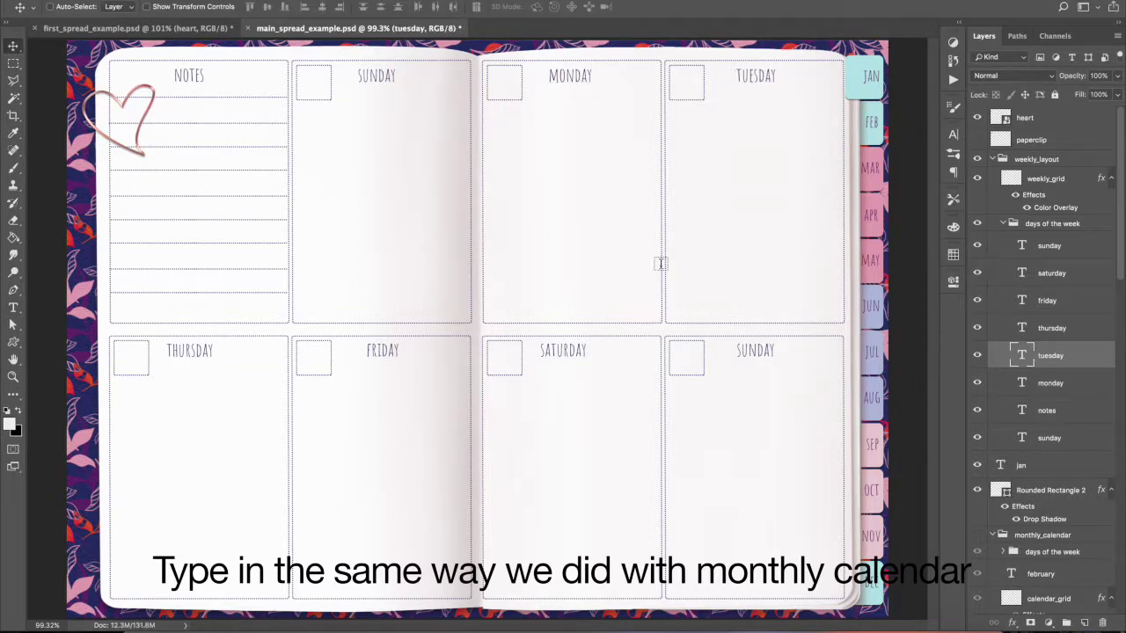
- Change the lower-row THURSDAY heading to WEDNESDAY and the FRIDAY heading to THURSDAY
double_click(197, 351)
text(wednesday)
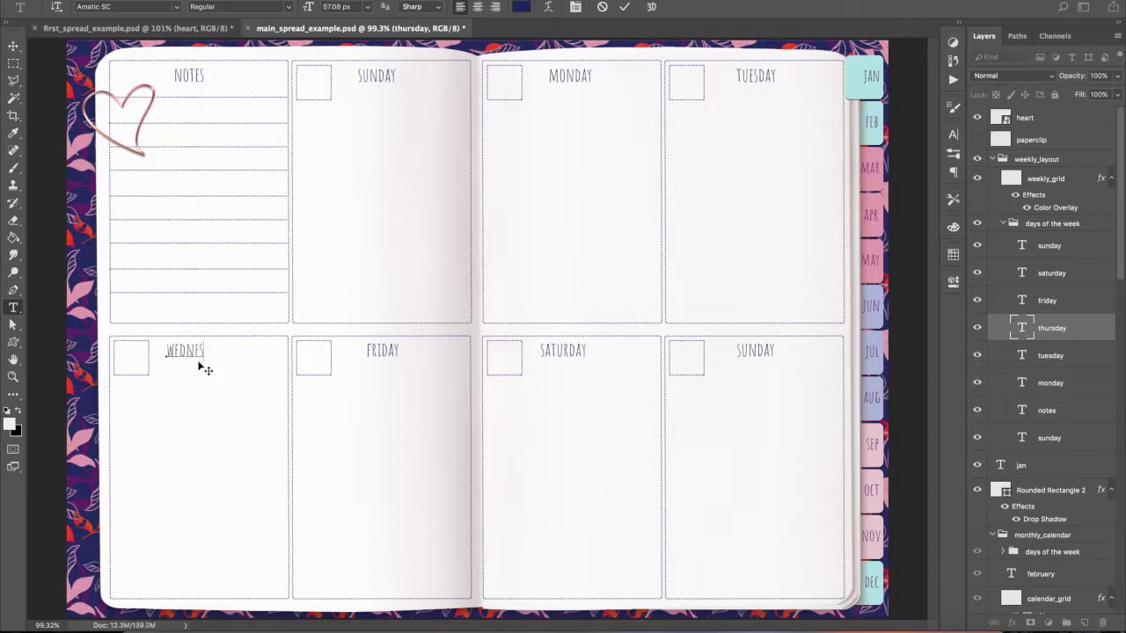
key(ctrl+Return)
double_click(387, 352)
text(thursday)
key(ctrl+Return)
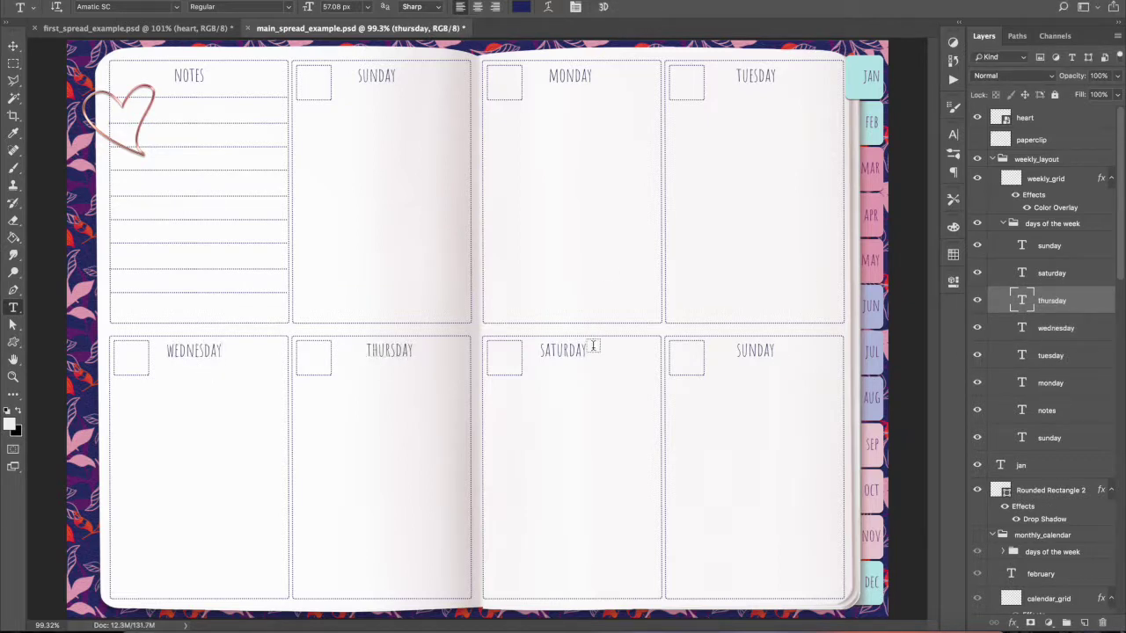
- Change the lower-row SATURDAY heading to FRIDAY and the last SUNDAY heading to SATURDAY
double_click(590, 352)
text(friday)
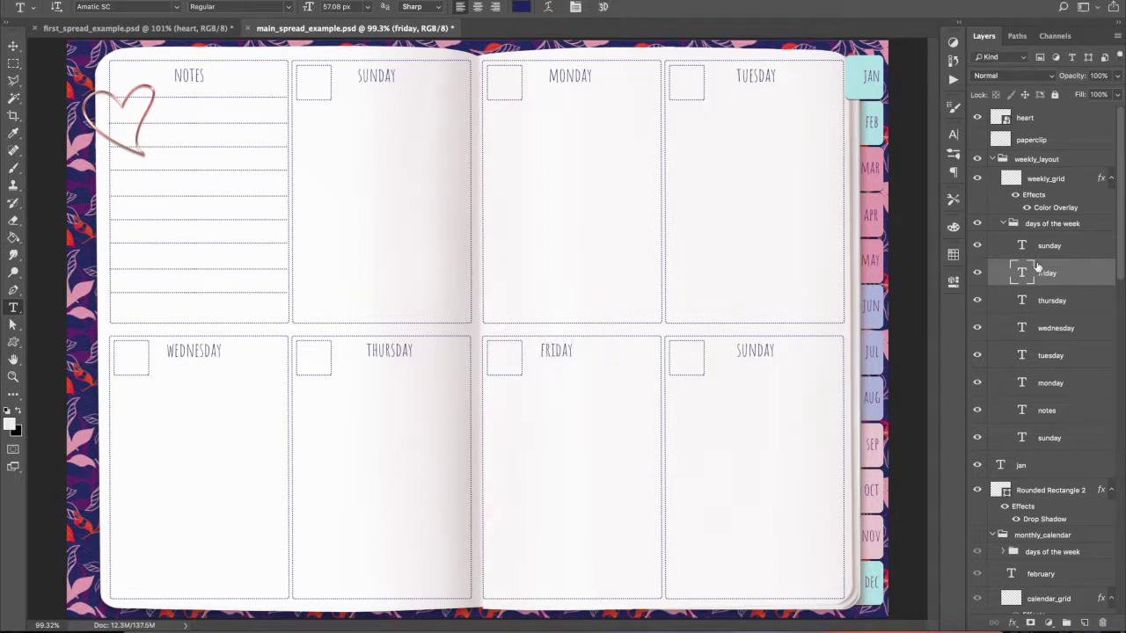
click(755, 352)
key(ctrl+a)
text(saturday)
key(ctrl+Return)
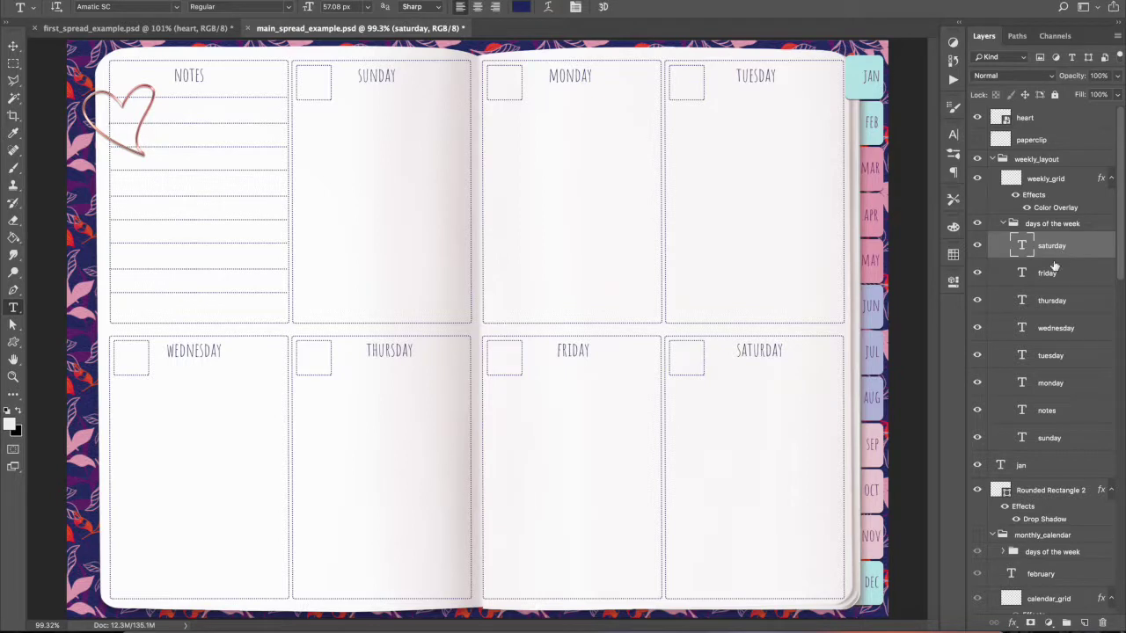
- Change the NOTES heading to IMPORTANT and nudge it slightly to the left within its box
click(189, 76)
key(ctrl+a)
text(IMPORTANT)
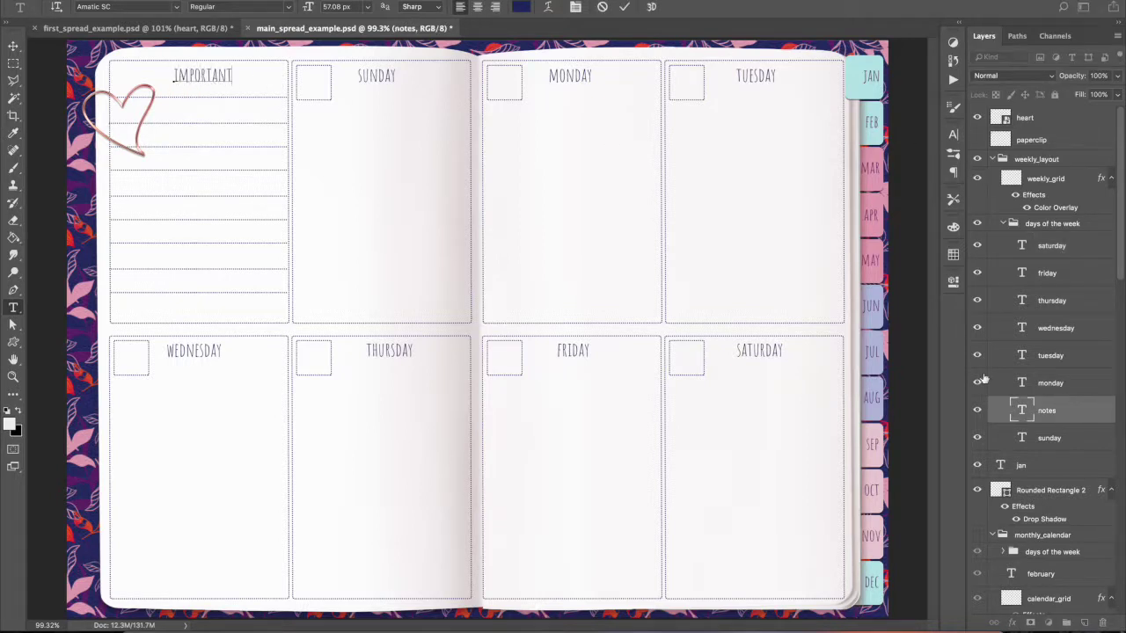
key(ctrl+Return)
key(v)
key(Left)
key(Left)
key(Left)
key(Left)
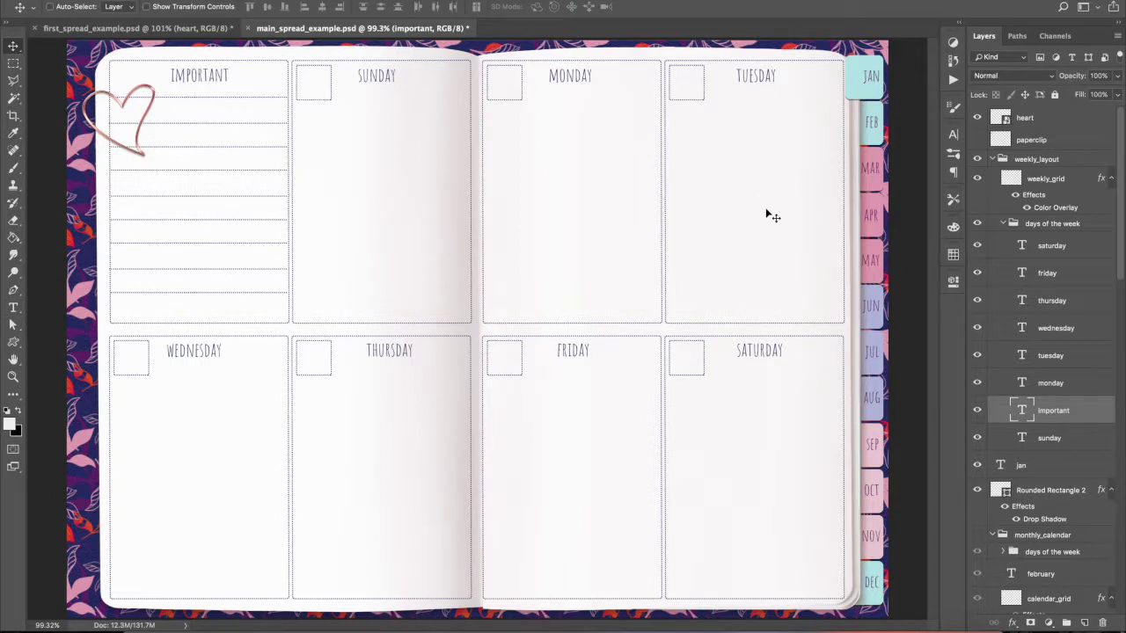
- Select all text layers from saturday to sunday and set their colour to the purple 541c5f sampled from the cover pattern
click(1041, 225)
click(1058, 211)
click(1051, 246)
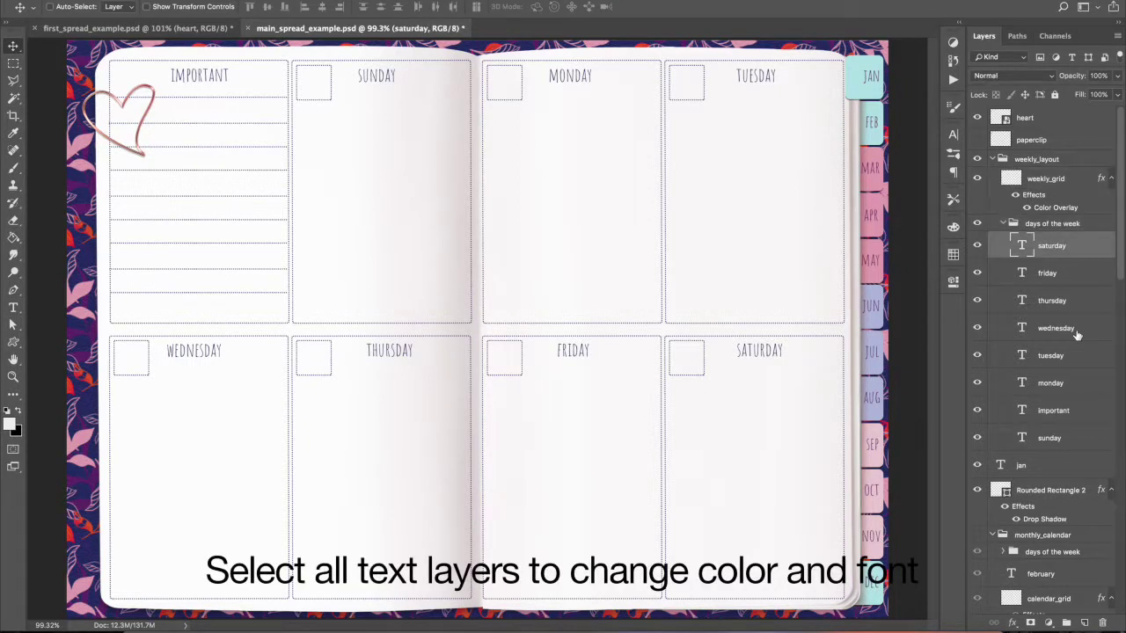
shift+click(1068, 447)
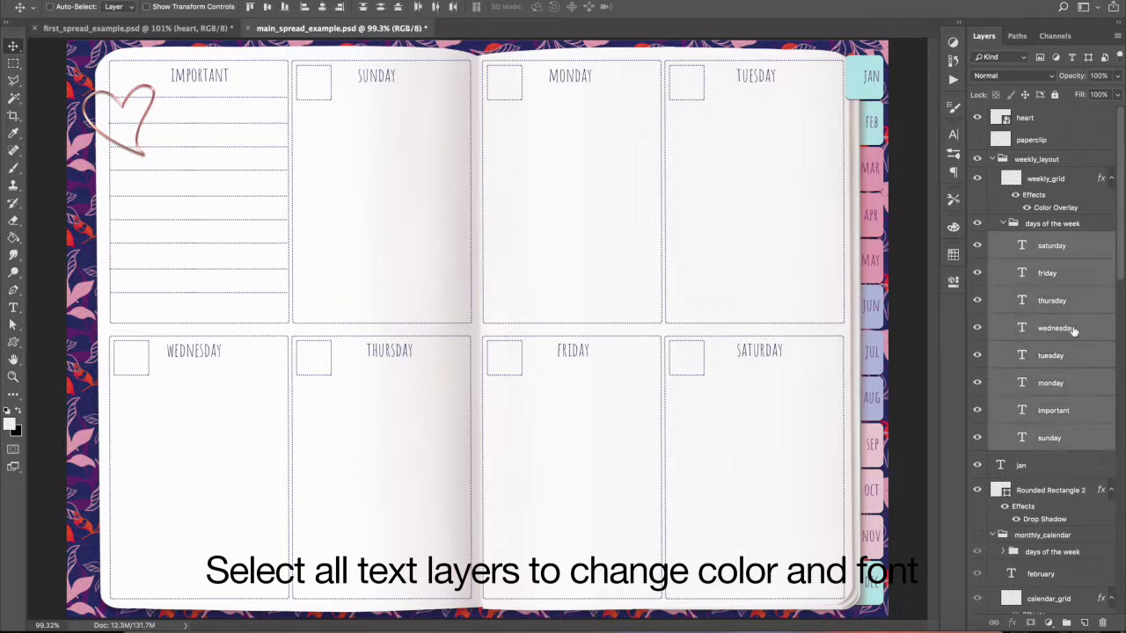
click(953, 135)
click(915, 217)
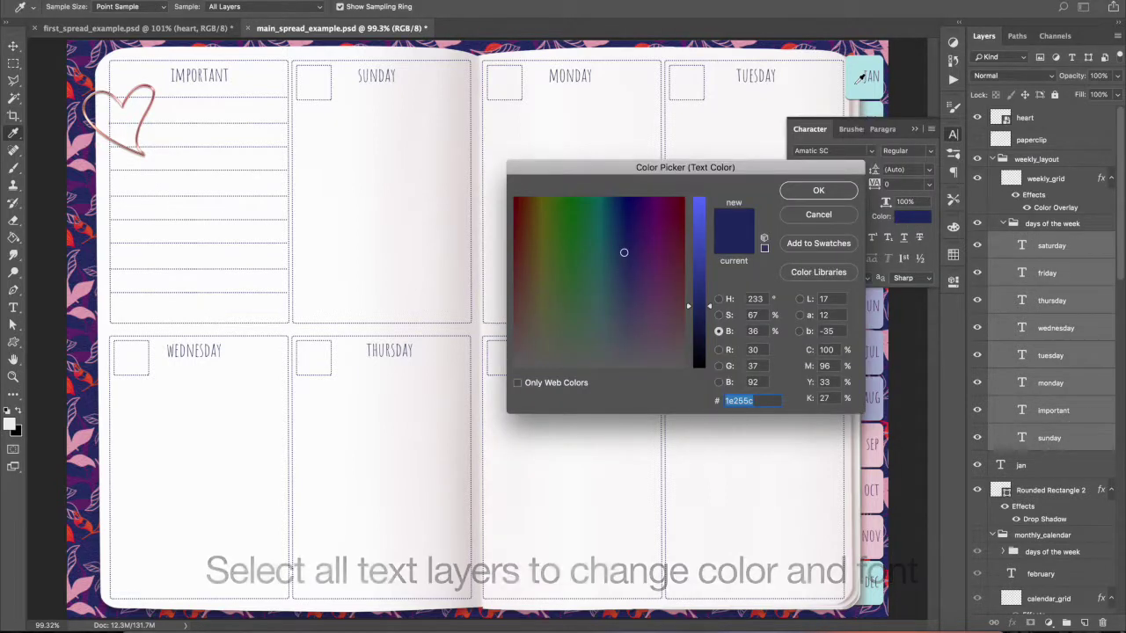
click(884, 66)
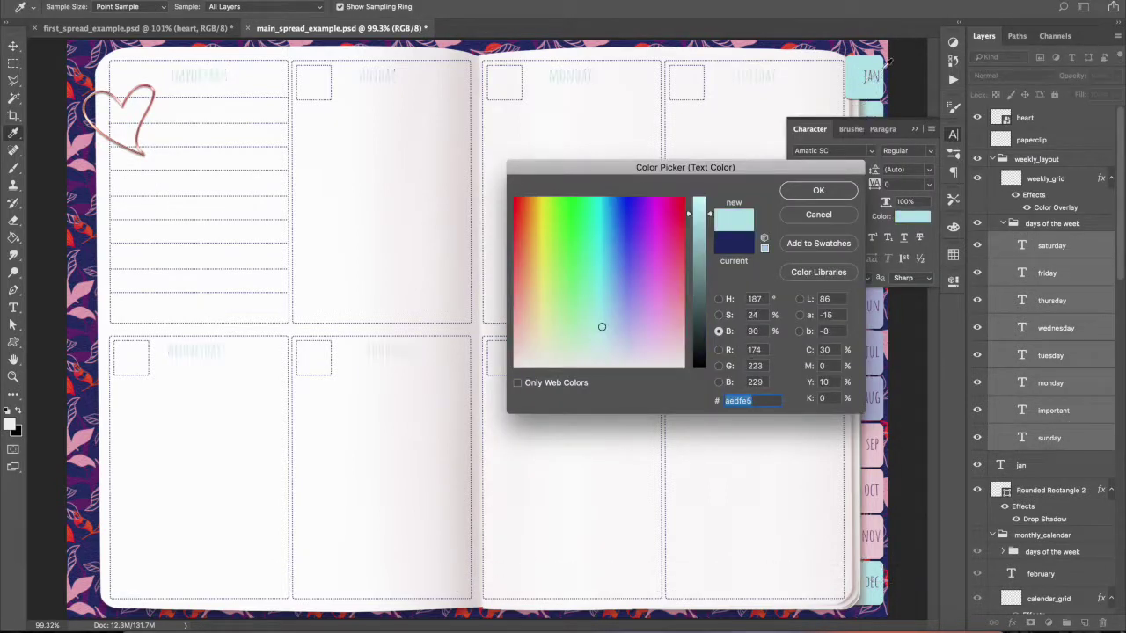
click(82, 180)
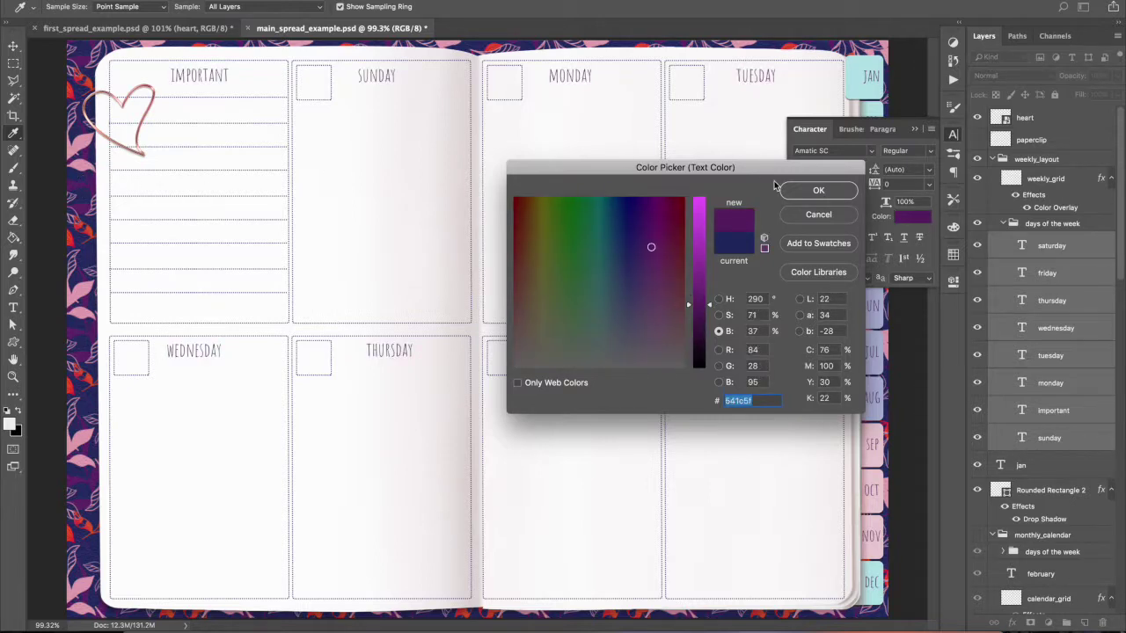
click(820, 191)
- Try the Bebas Neue and Beatles Culture fonts on the selected weekly headings
click(871, 151)
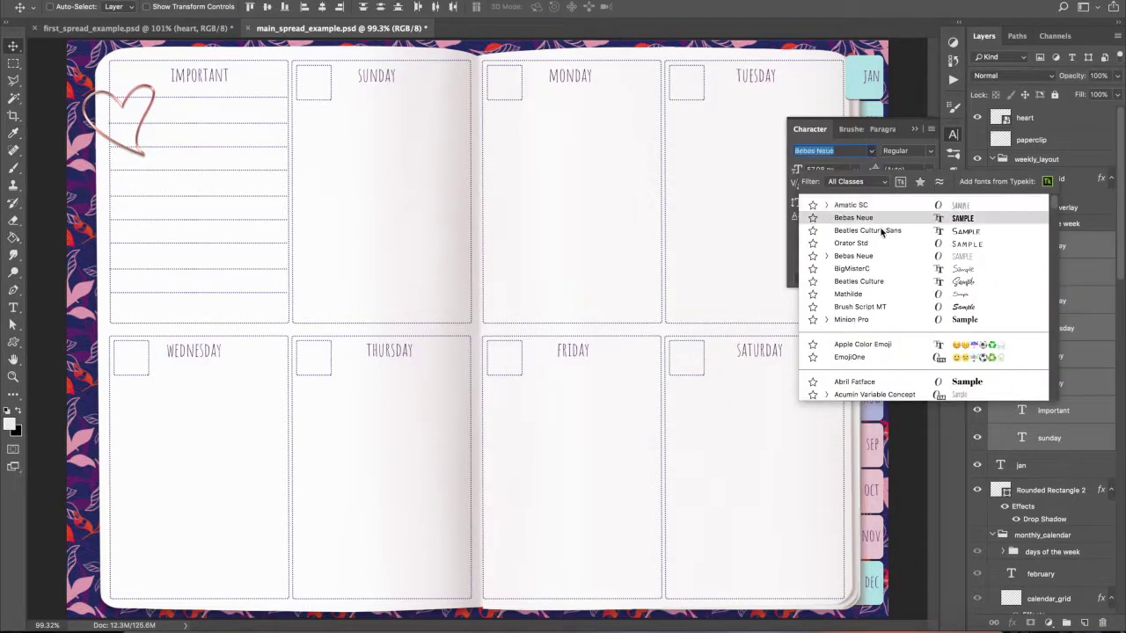
click(878, 221)
click(871, 152)
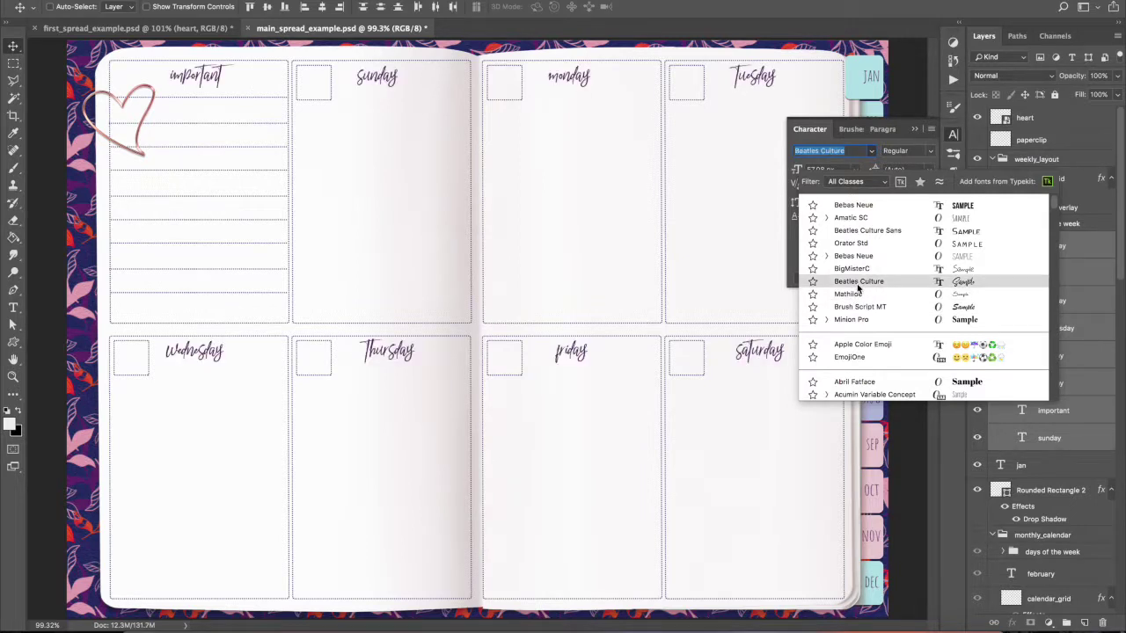
click(857, 283)
- Set the weekly headings' font to Bakery and their size to 80 px
click(872, 151)
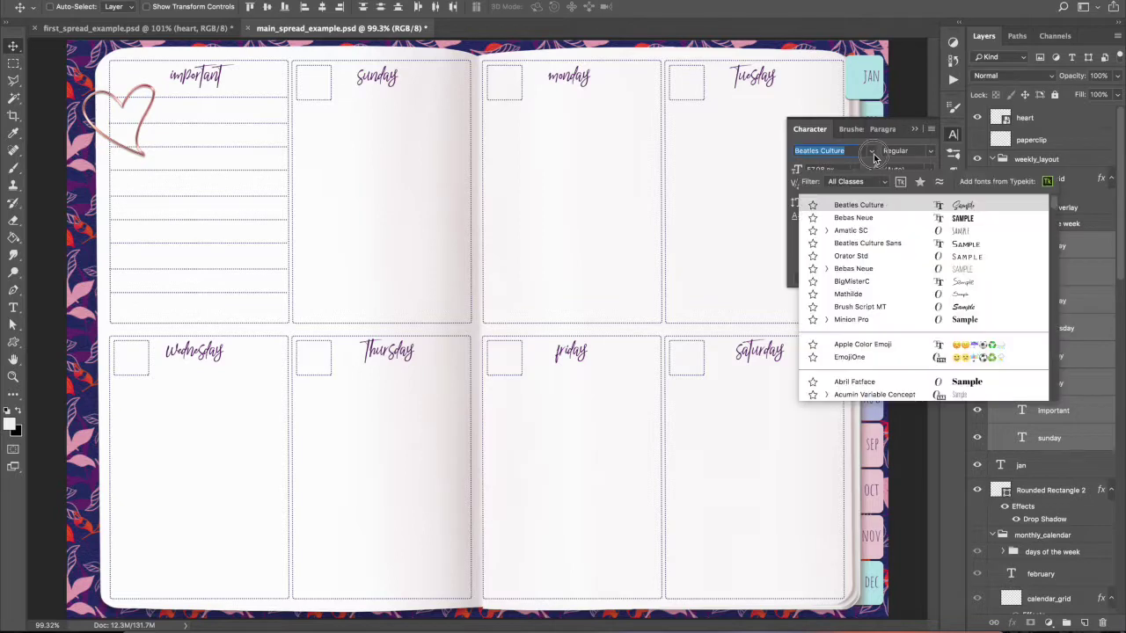
scroll(931, 350, down, 8)
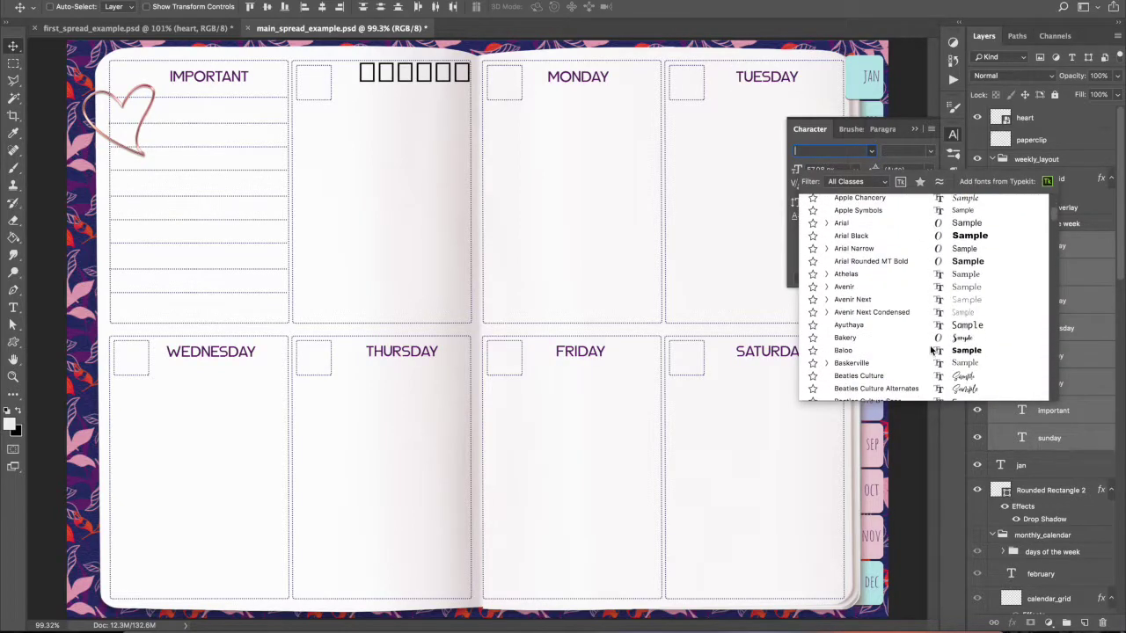
click(873, 343)
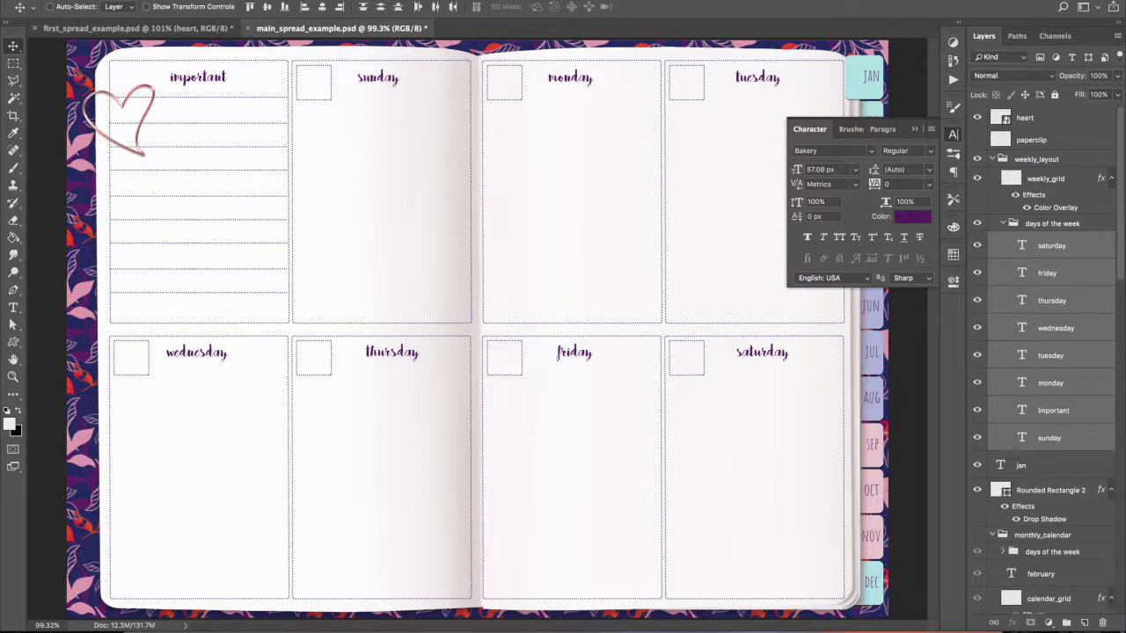
click(834, 171)
text(80)
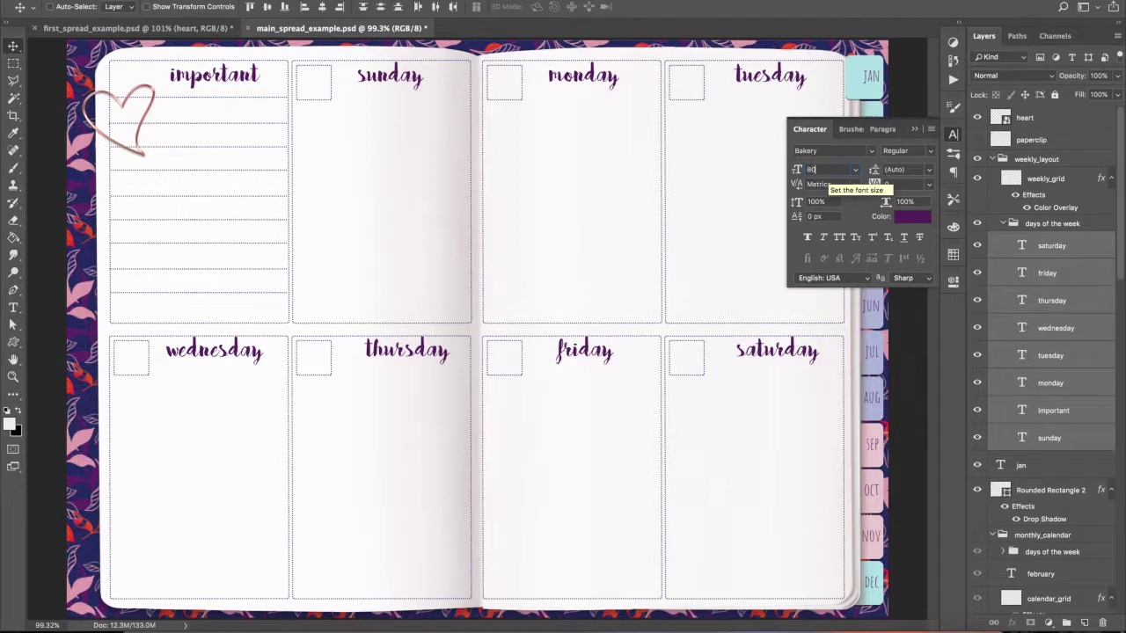
key(Return)
- Set the colour of the selected weekly headings to the pink da96a7 sampled from the cover pattern
click(907, 222)
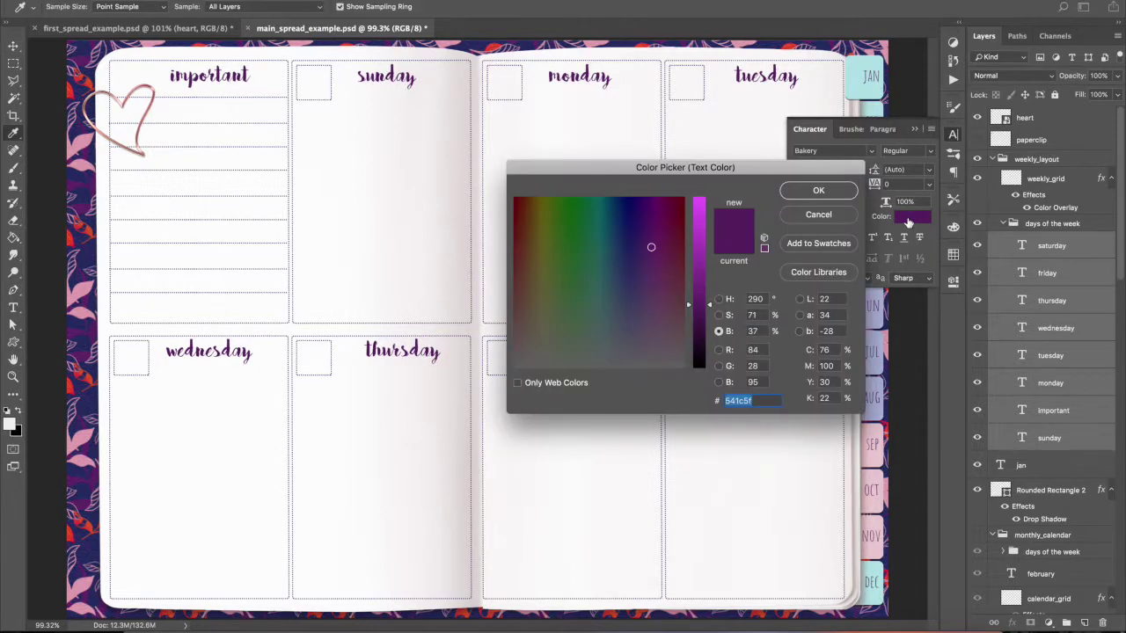
click(79, 291)
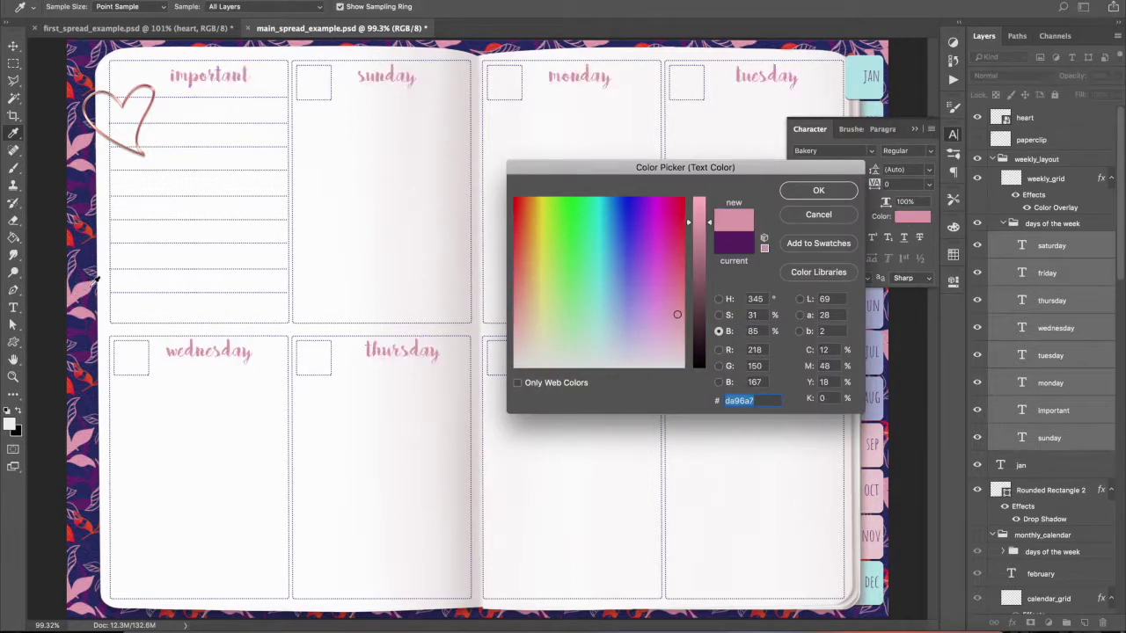
click(816, 191)
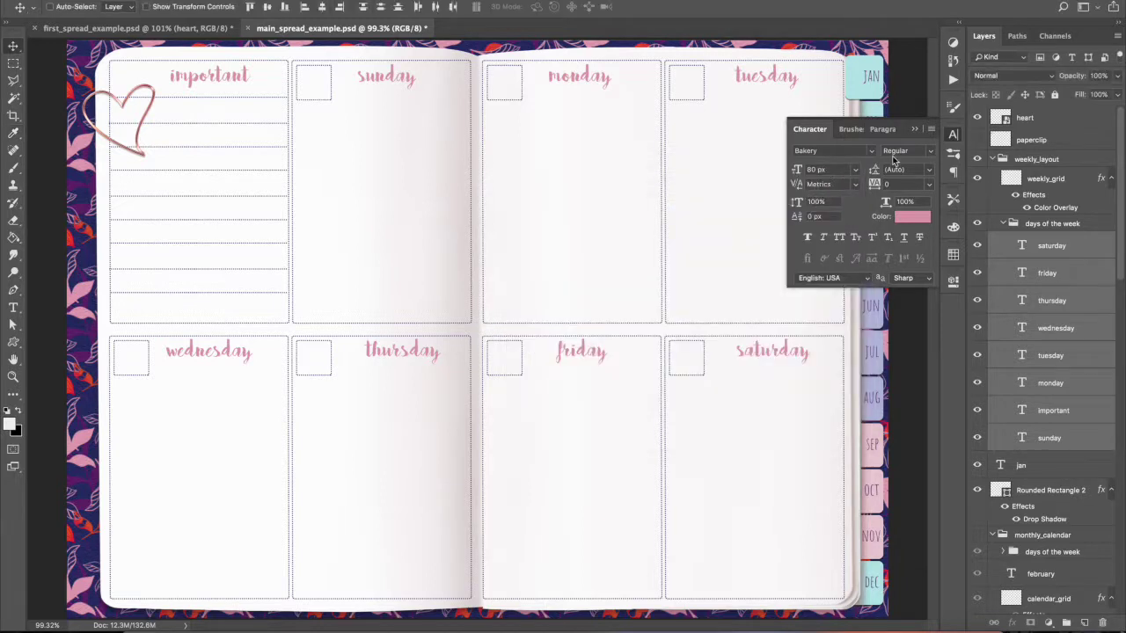
click(953, 135)
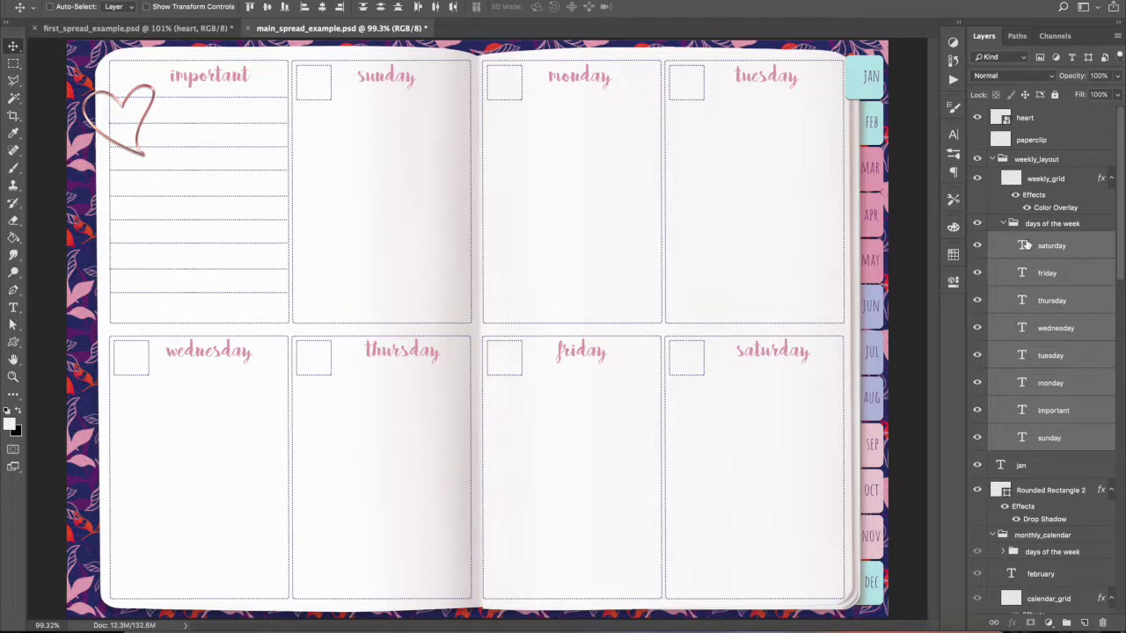
- Change the weekly_grid layer's Color Overlay to a16f7b by sampling the pink of the headings and darkening it
click(1047, 179)
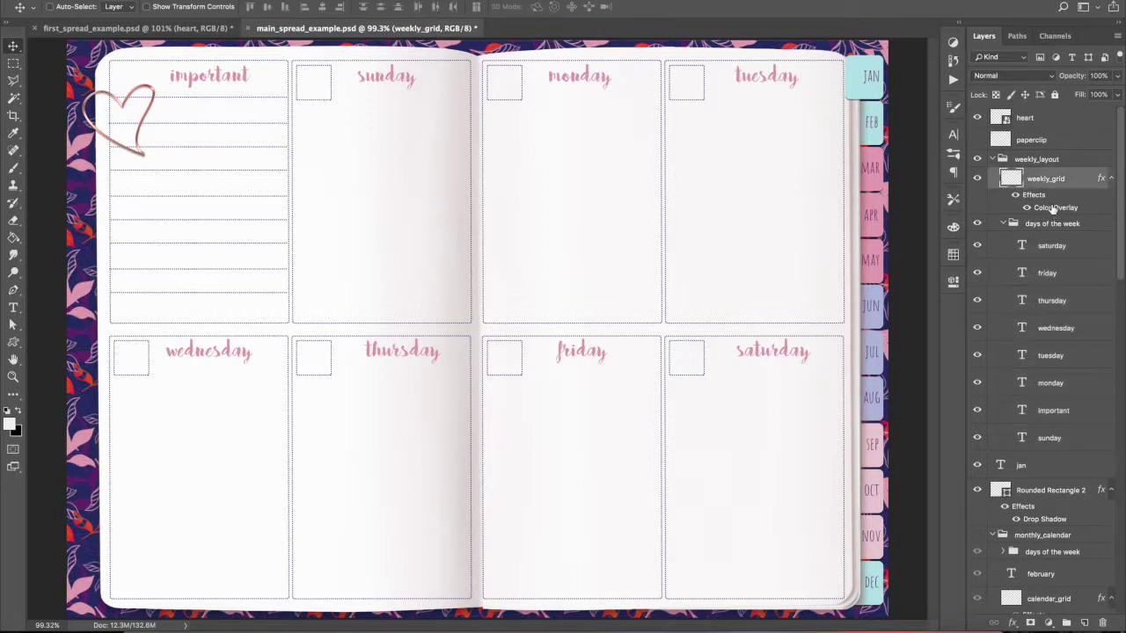
double_click(1053, 208)
click(813, 290)
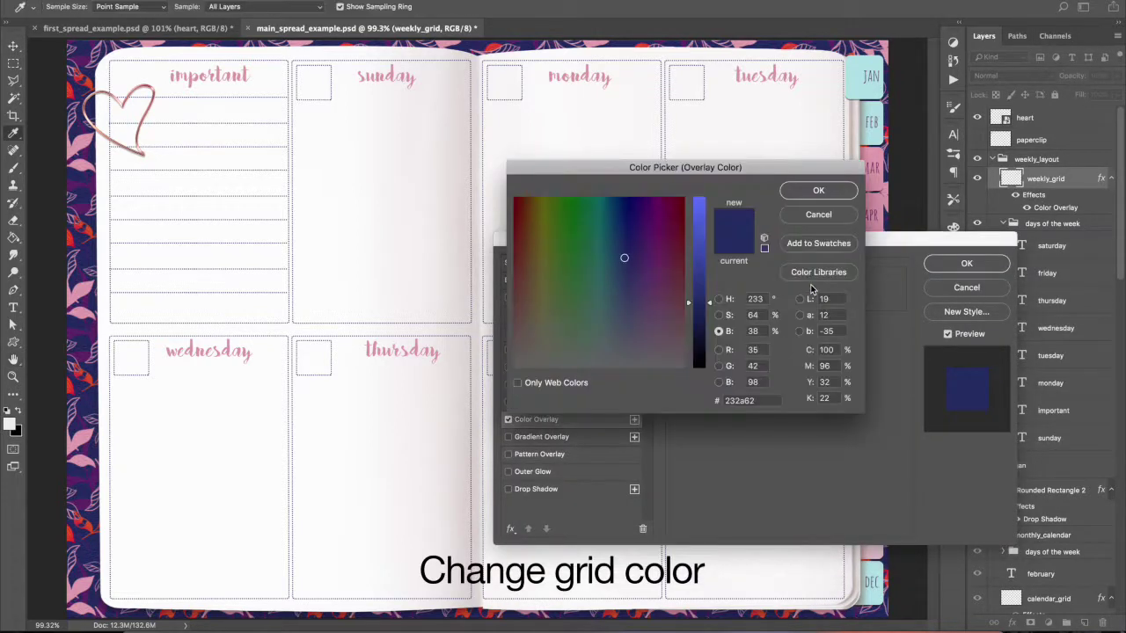
click(581, 71)
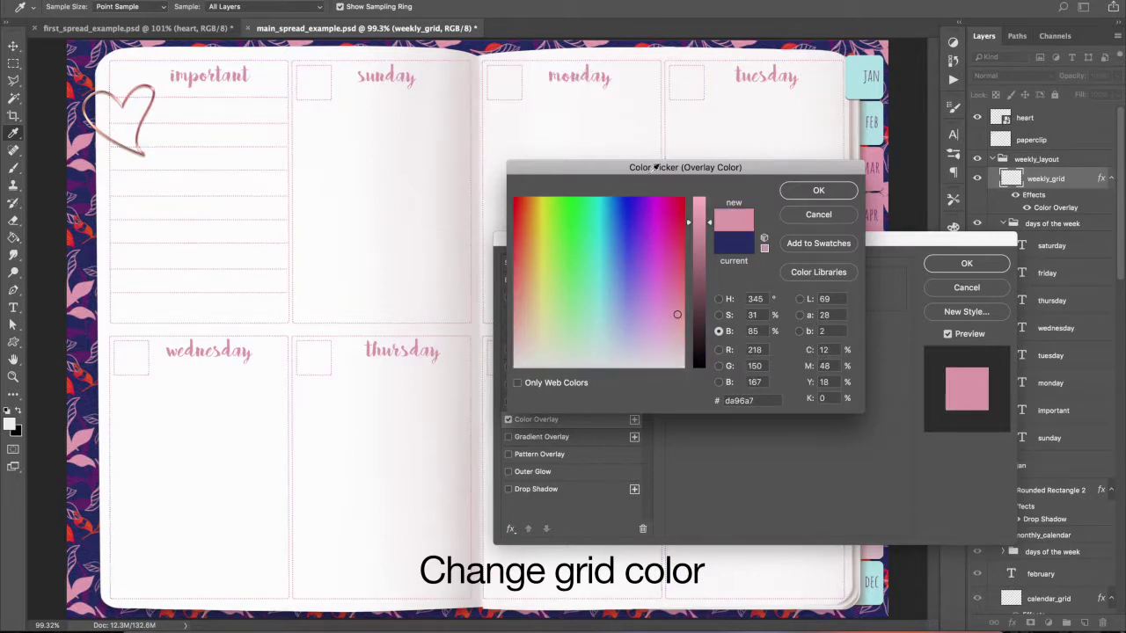
click(697, 248)
drag(694, 261, 694, 270)
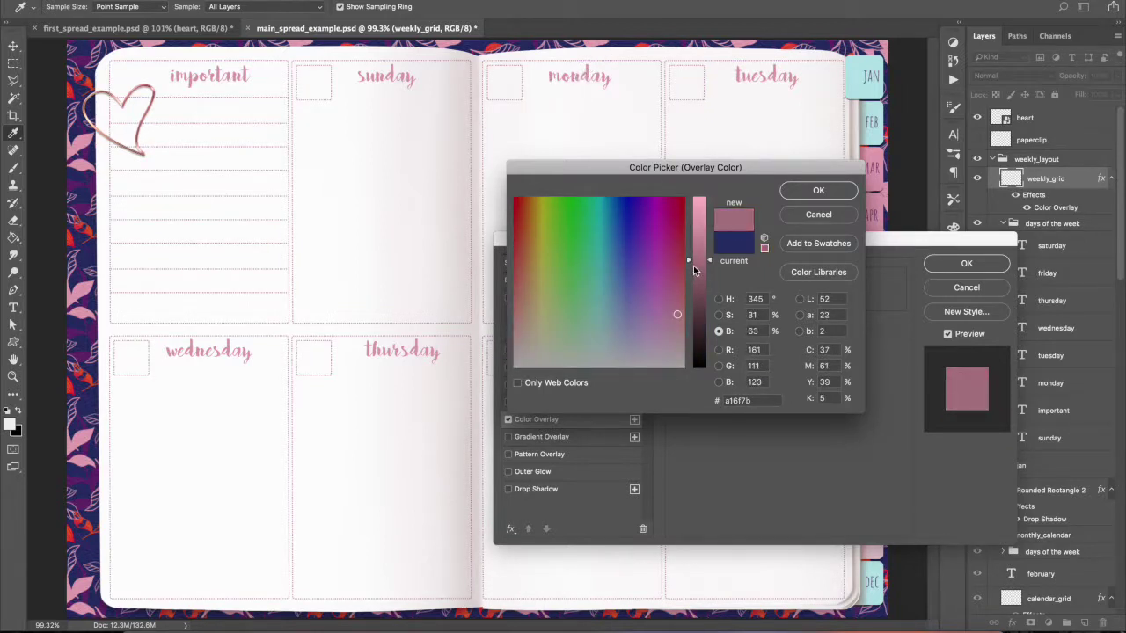
click(808, 199)
click(929, 264)
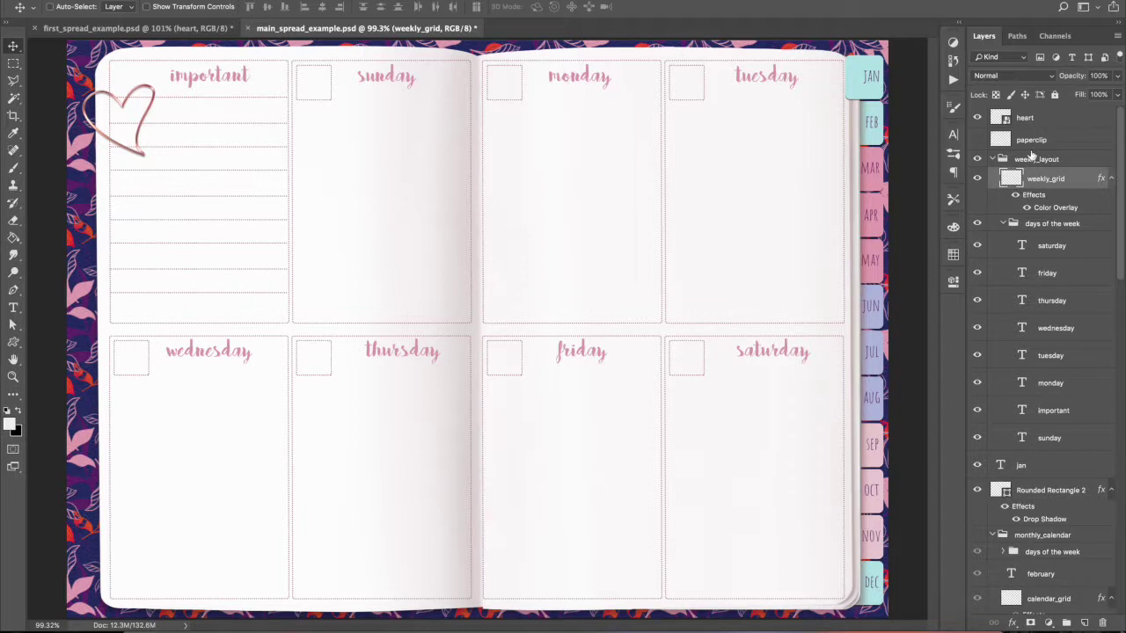
- Select the jan tab's text and rounded rectangle layers and move them back into the monthly tabs group
click(867, 97)
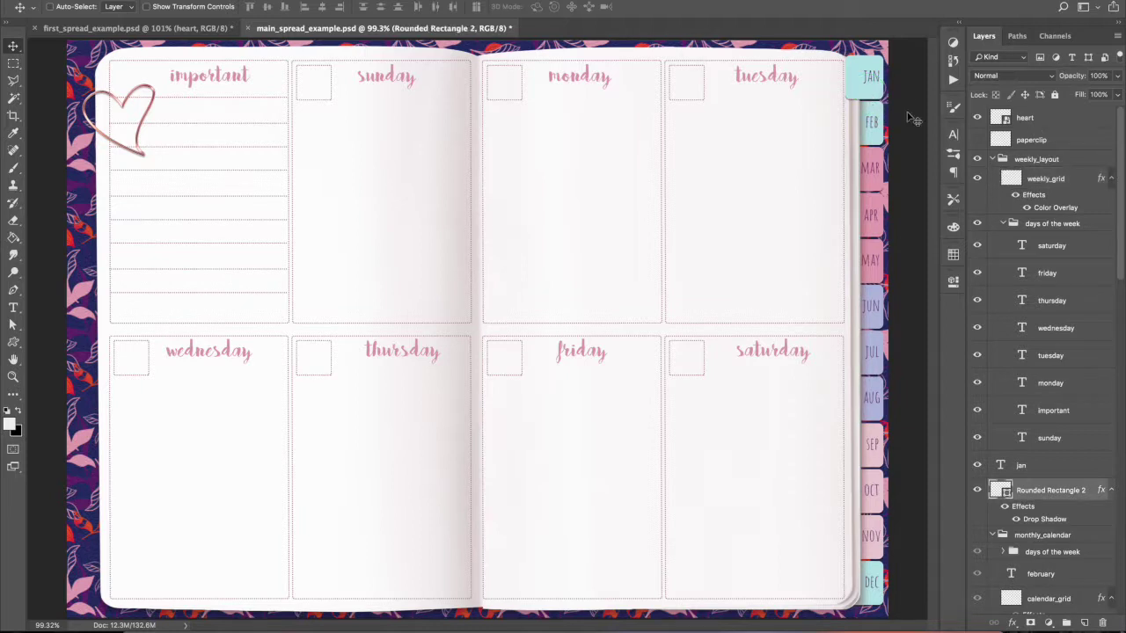
shift+click(1041, 467)
scroll(1068, 267, down, 6)
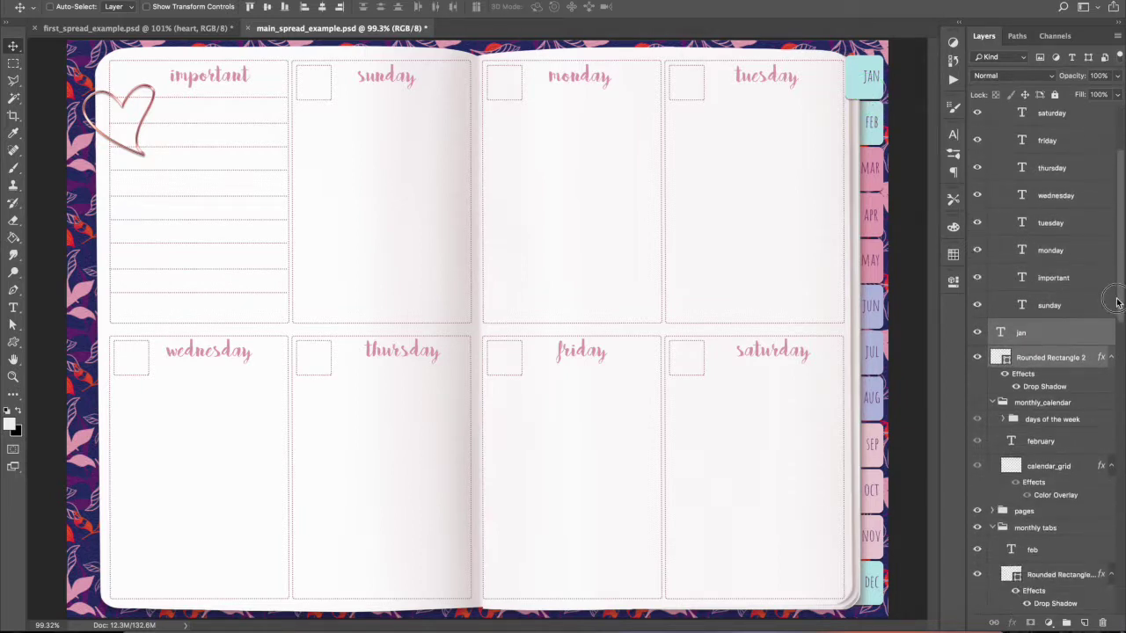
drag(1052, 251, 1049, 113)
- Move the feb tab's text and rectangle layers above the days of the week group in weekly_layout, and undo the move
click(1060, 439)
shift+click(1060, 465)
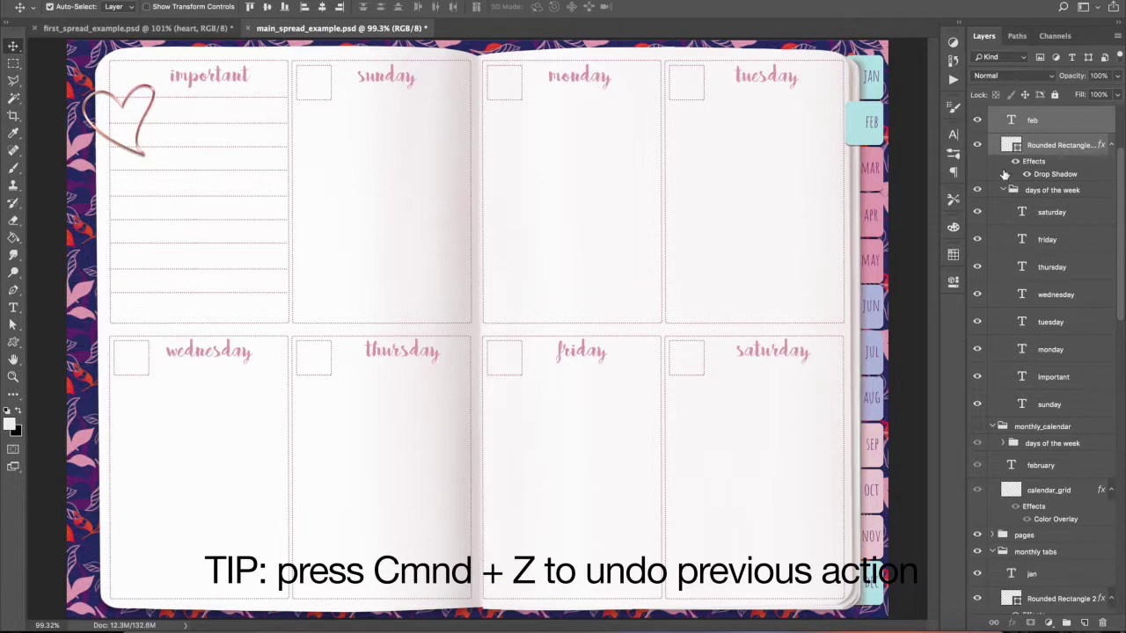
key(super+z)
- Make March the active tab by moving the mar text and rectangle layers above the monthly_calendar group
scroll(1056, 352, down, 5)
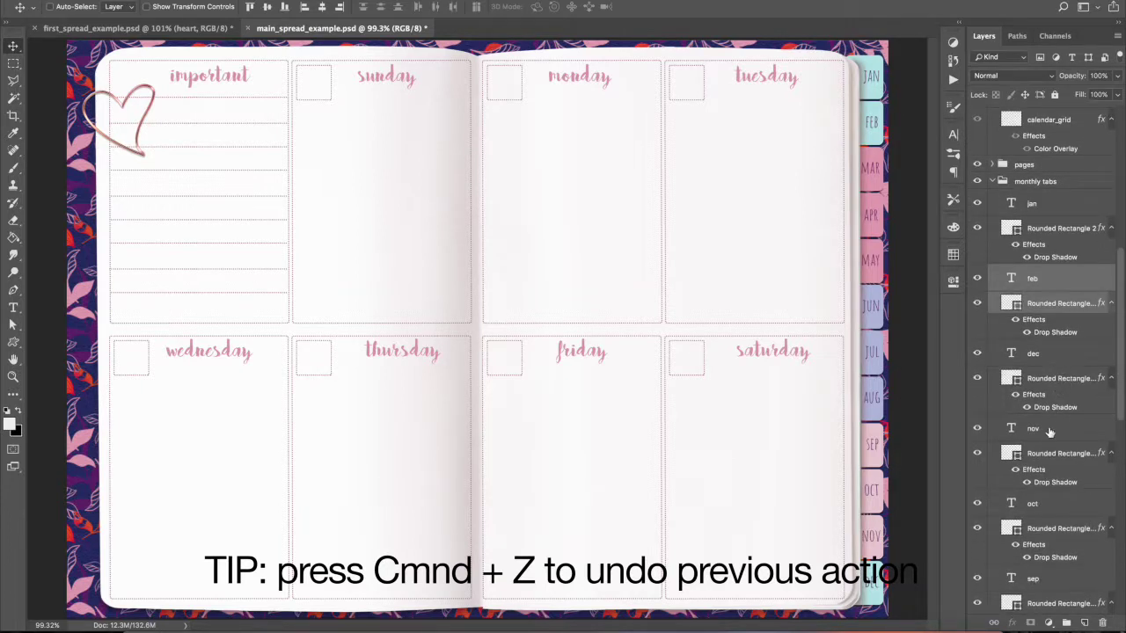
scroll(1056, 519, down, 10)
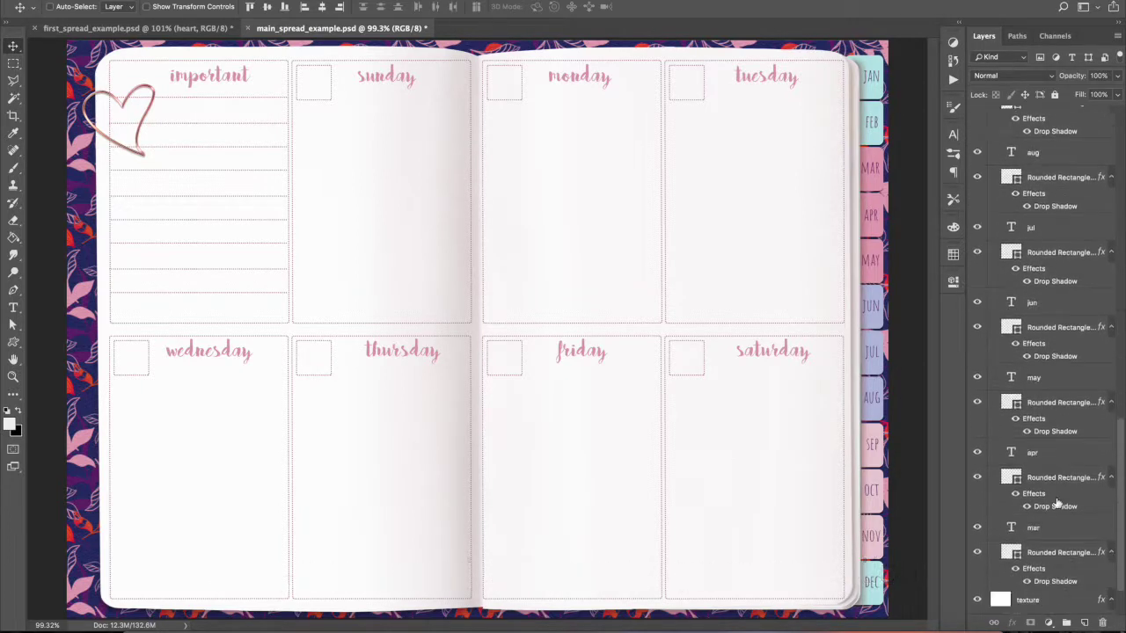
drag(1060, 469, 1041, 110)
shift+click(1072, 491)
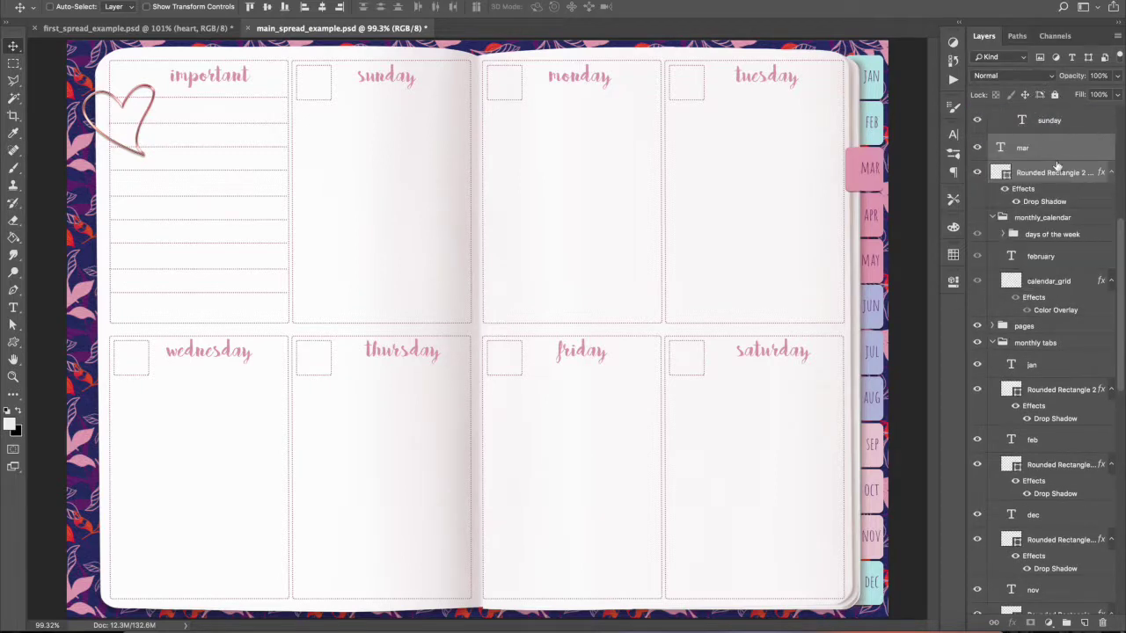
- Send the mar text and rectangle layers backward to the end of the monthly tabs group
key(super+bracketleft)
key(super+bracketleft)
key(super+bracketleft)
key(super+bracketleft)
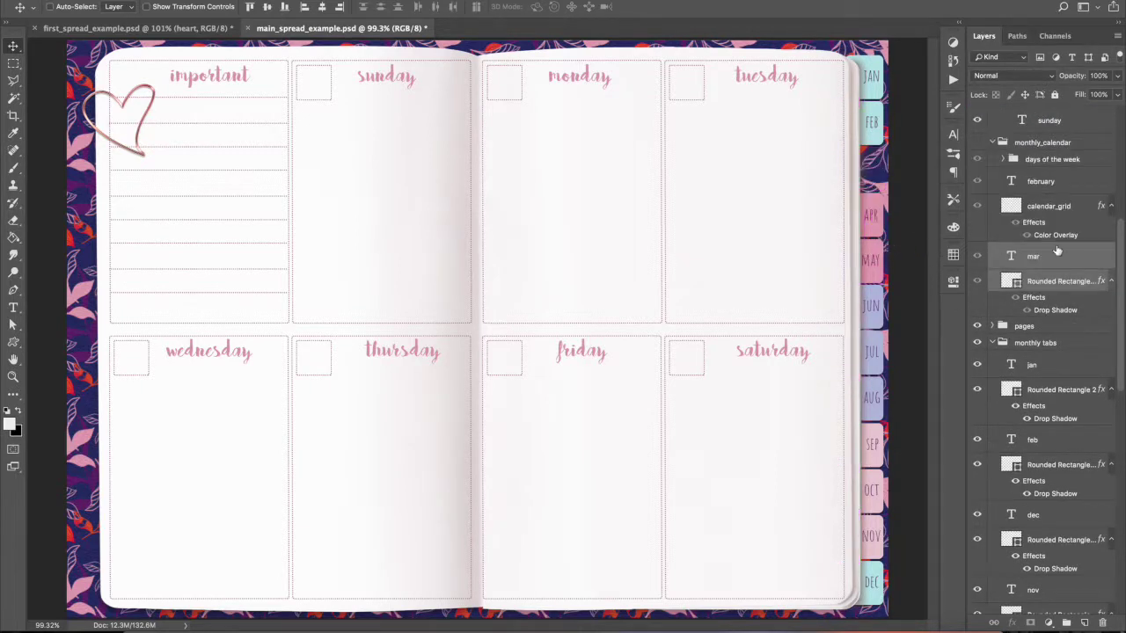
key(super+bracketleft)
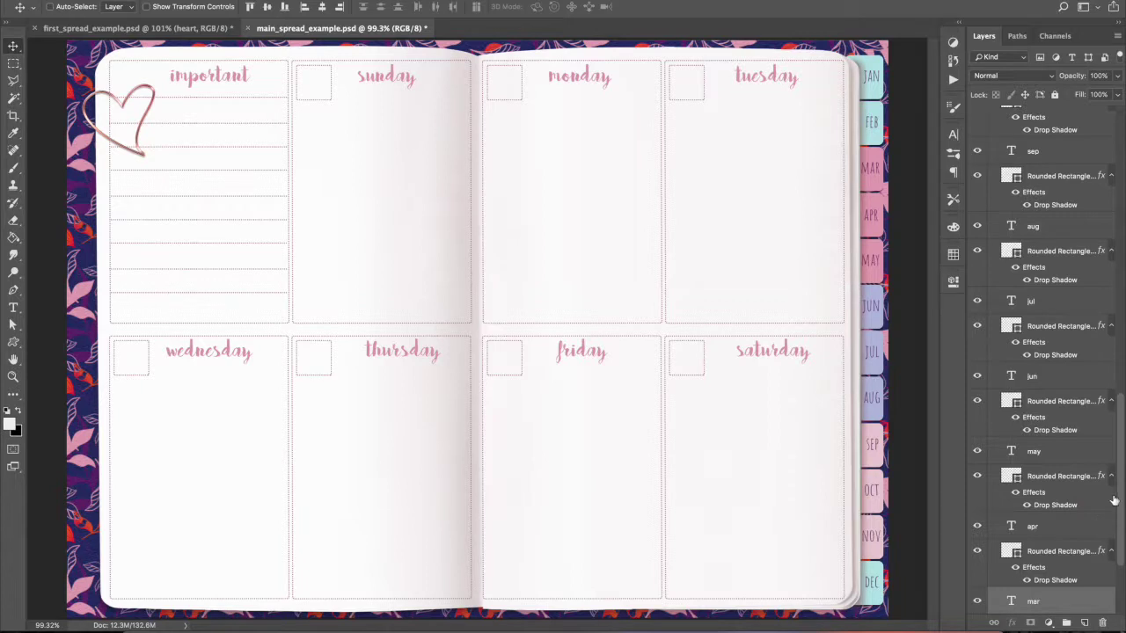
- Bring the apr text and rectangle layers to the top of the layer stack, and undo the move
scroll(1119, 497, down, 3)
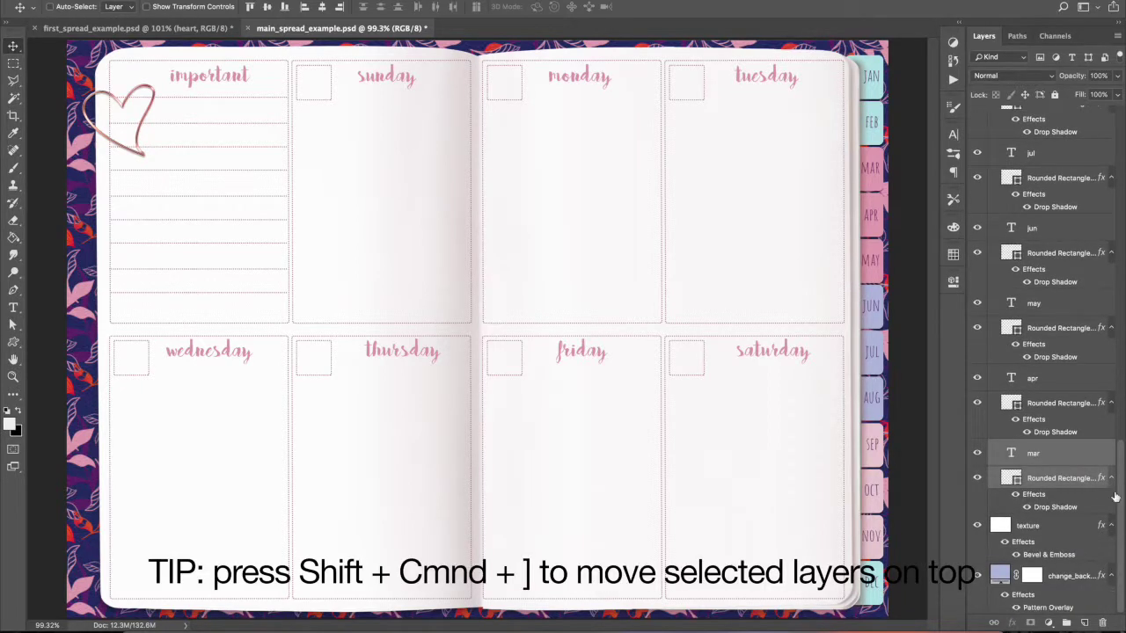
click(1038, 379)
shift+click(1051, 404)
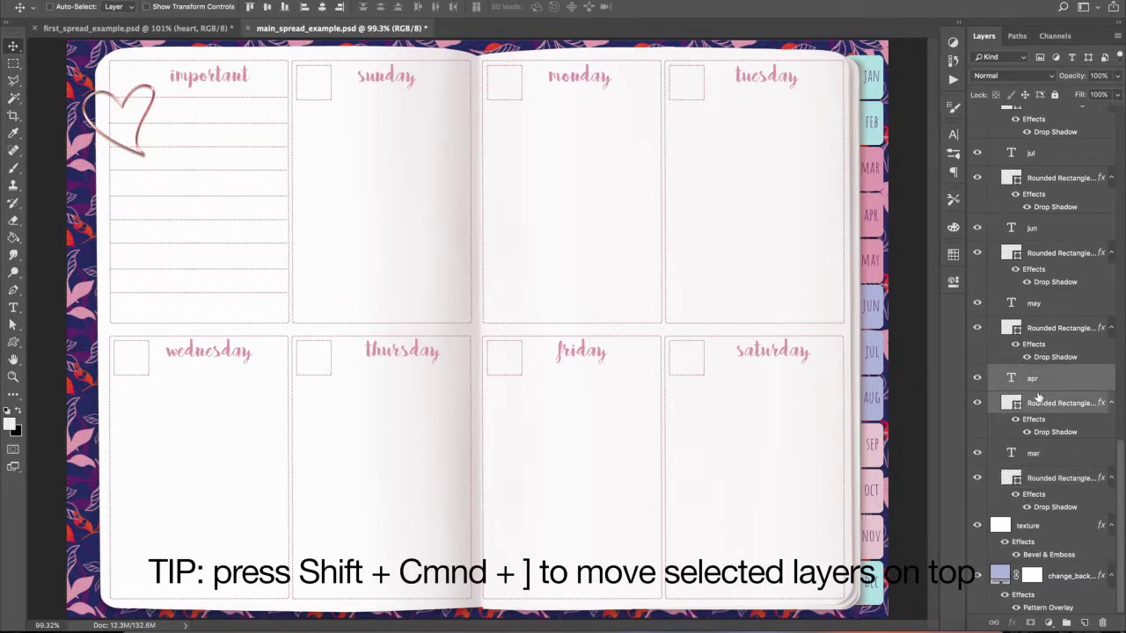
key(shift+super+bracketright)
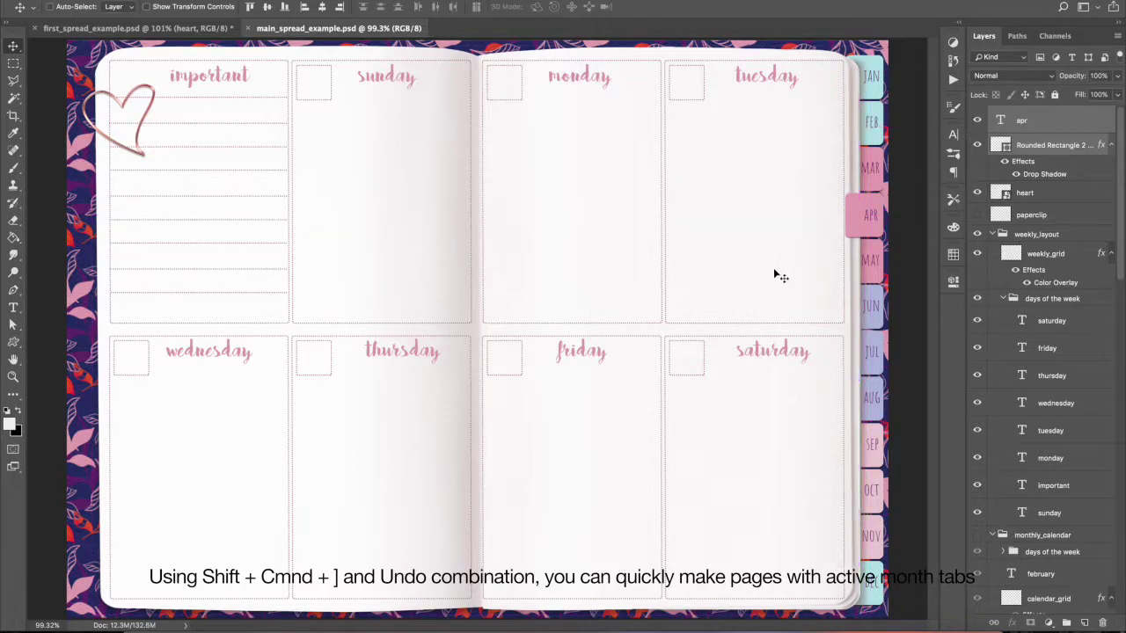
key(super+z)
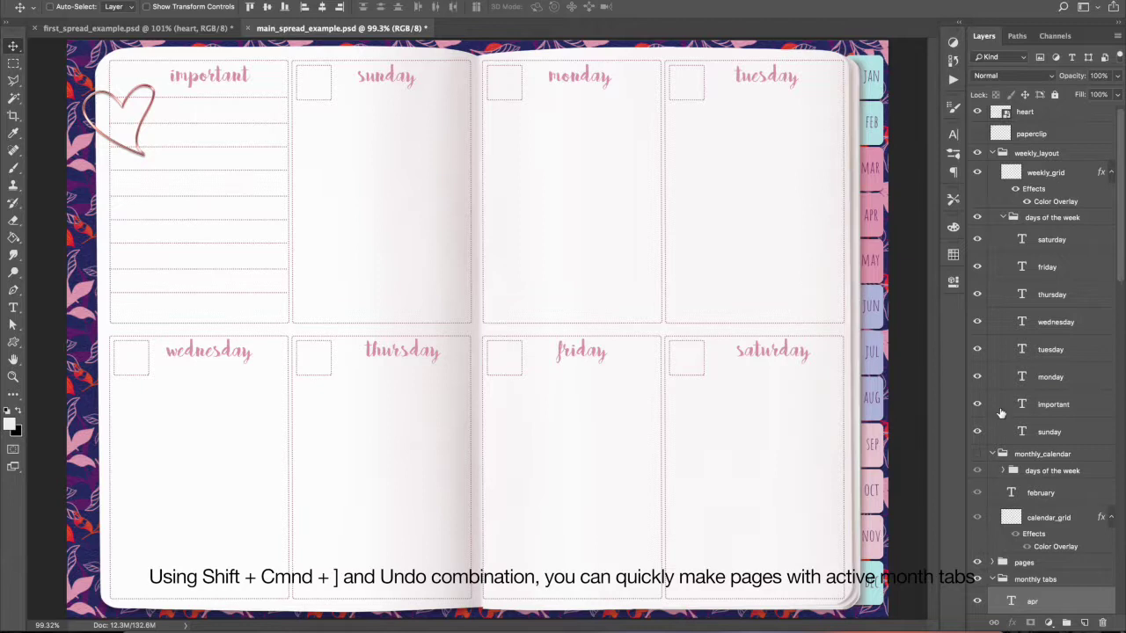
- Bring the may text and rectangle layers to the top of the layer stack, and undo the move
click(883, 277)
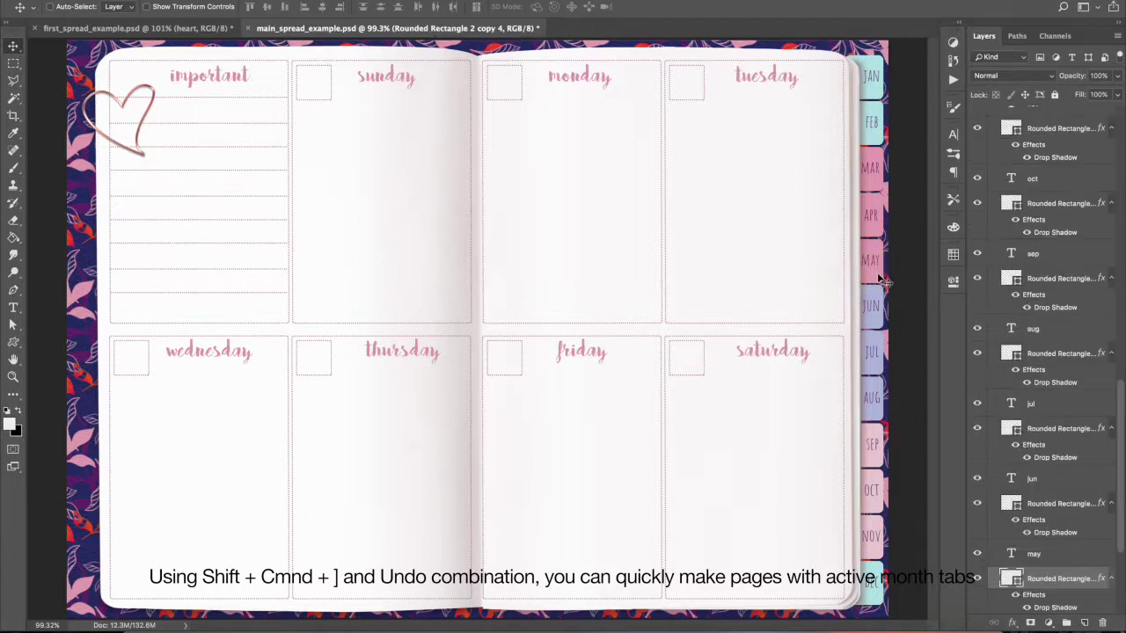
scroll(1056, 425, down, 3)
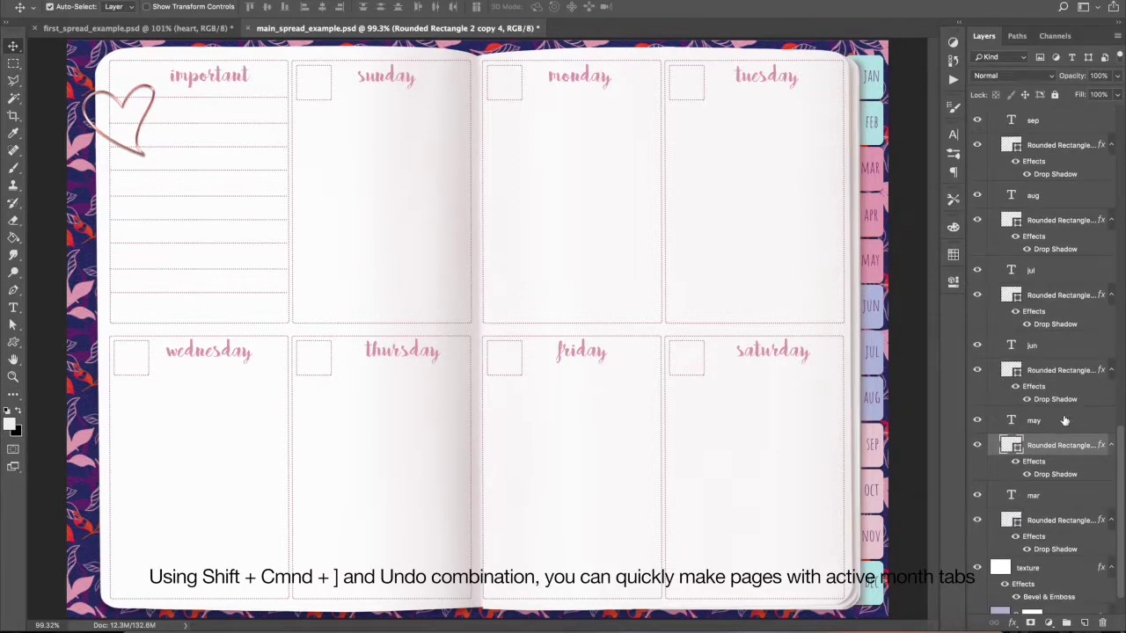
click(1062, 425)
key(shift+super+bracketright)
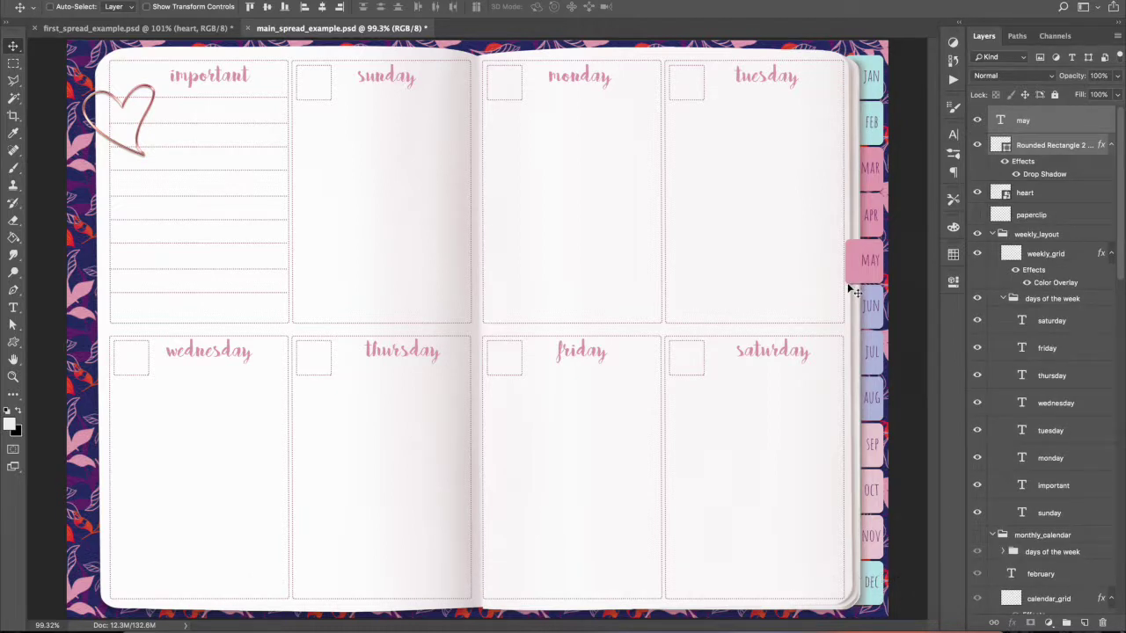
key(super+z)
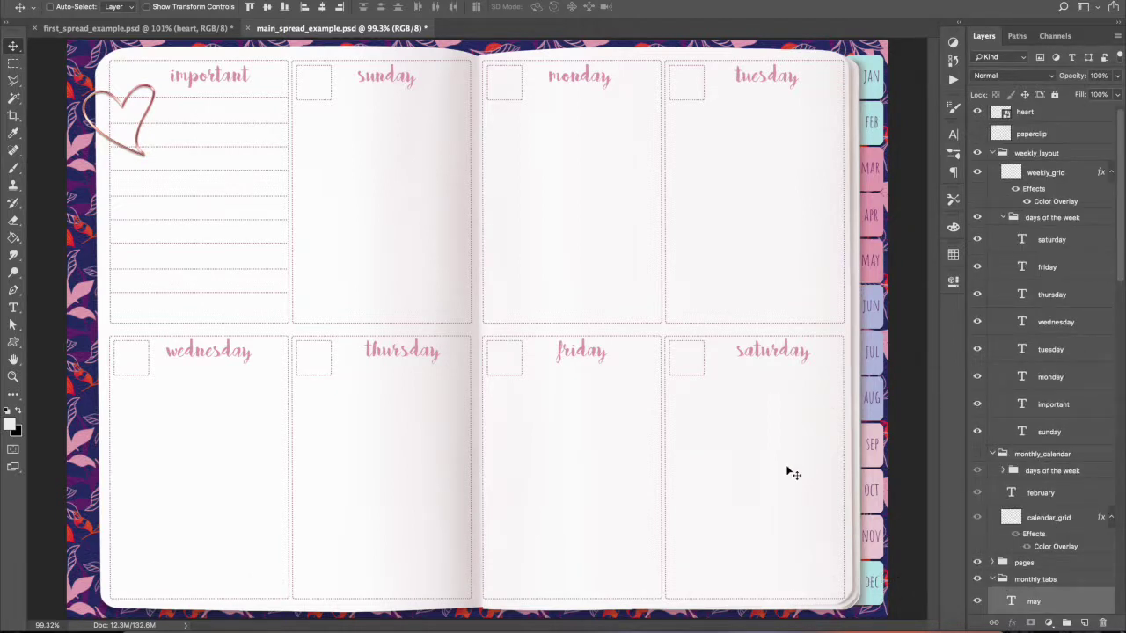